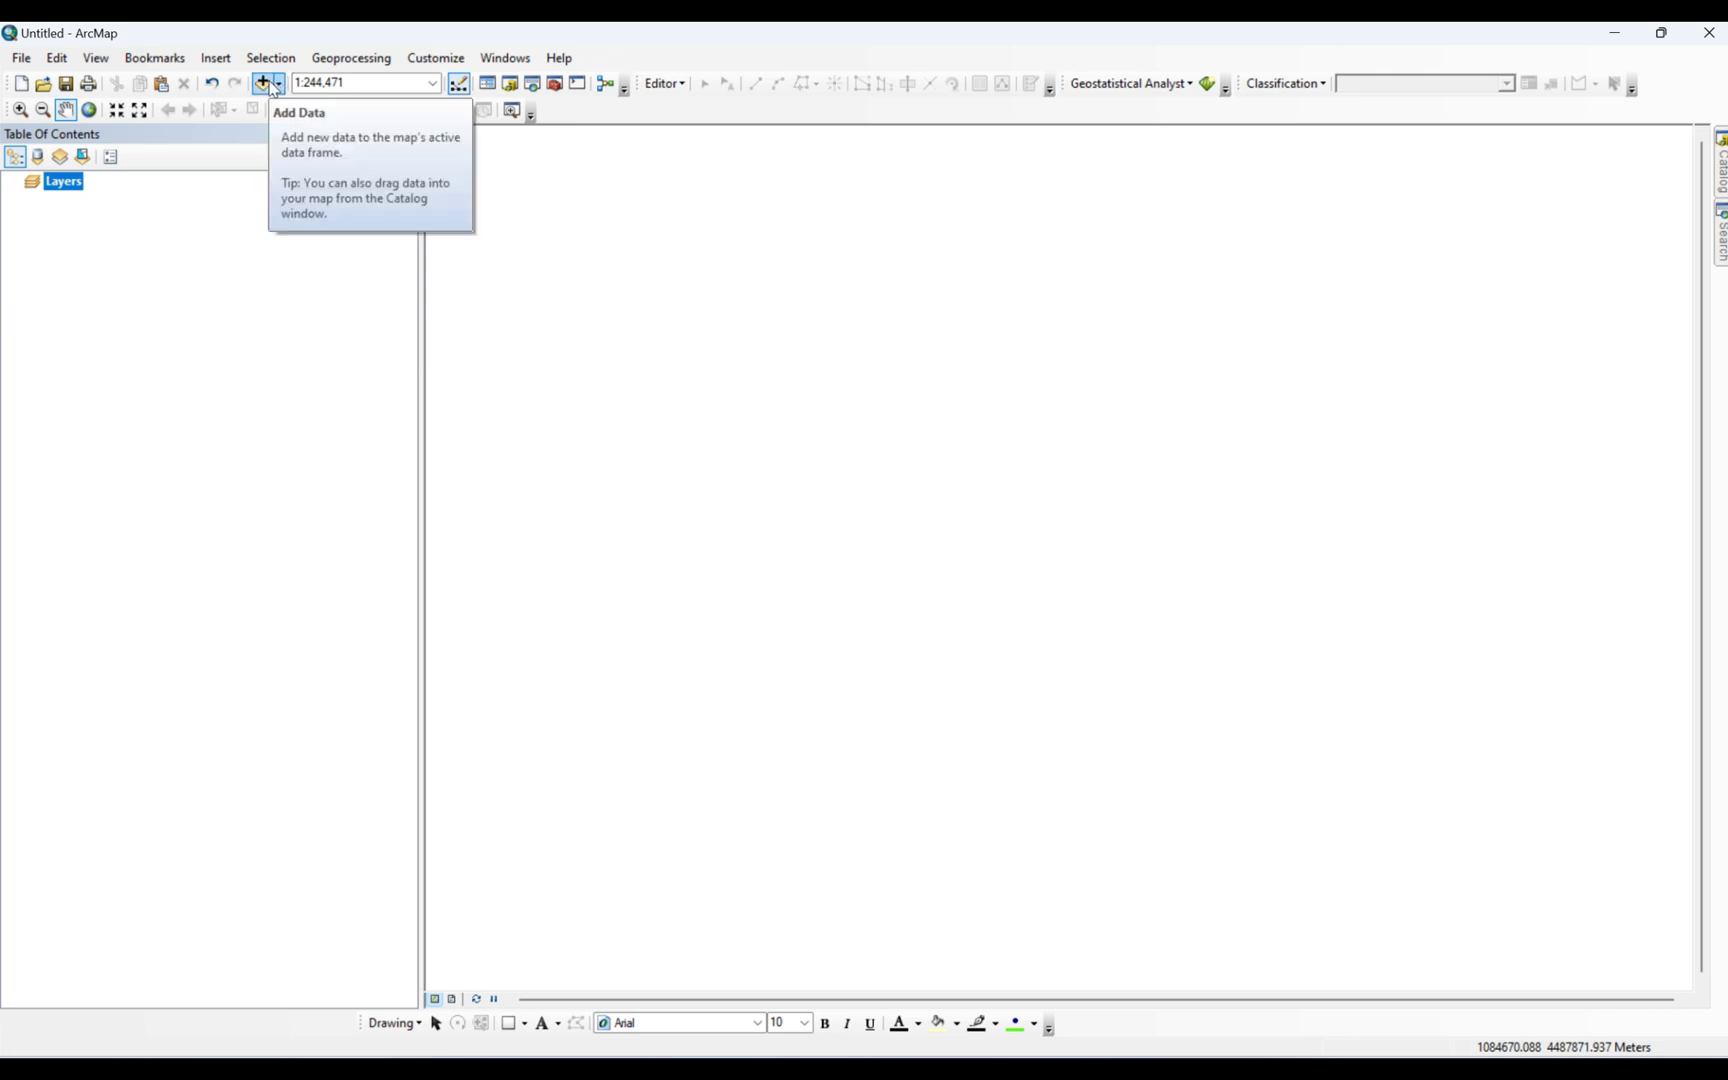
Add the raster e44510_s10.tif from the e44510_s10 folder inside DEM10m to the map.
{"action": "left_click", "coordinate": [264, 85]}
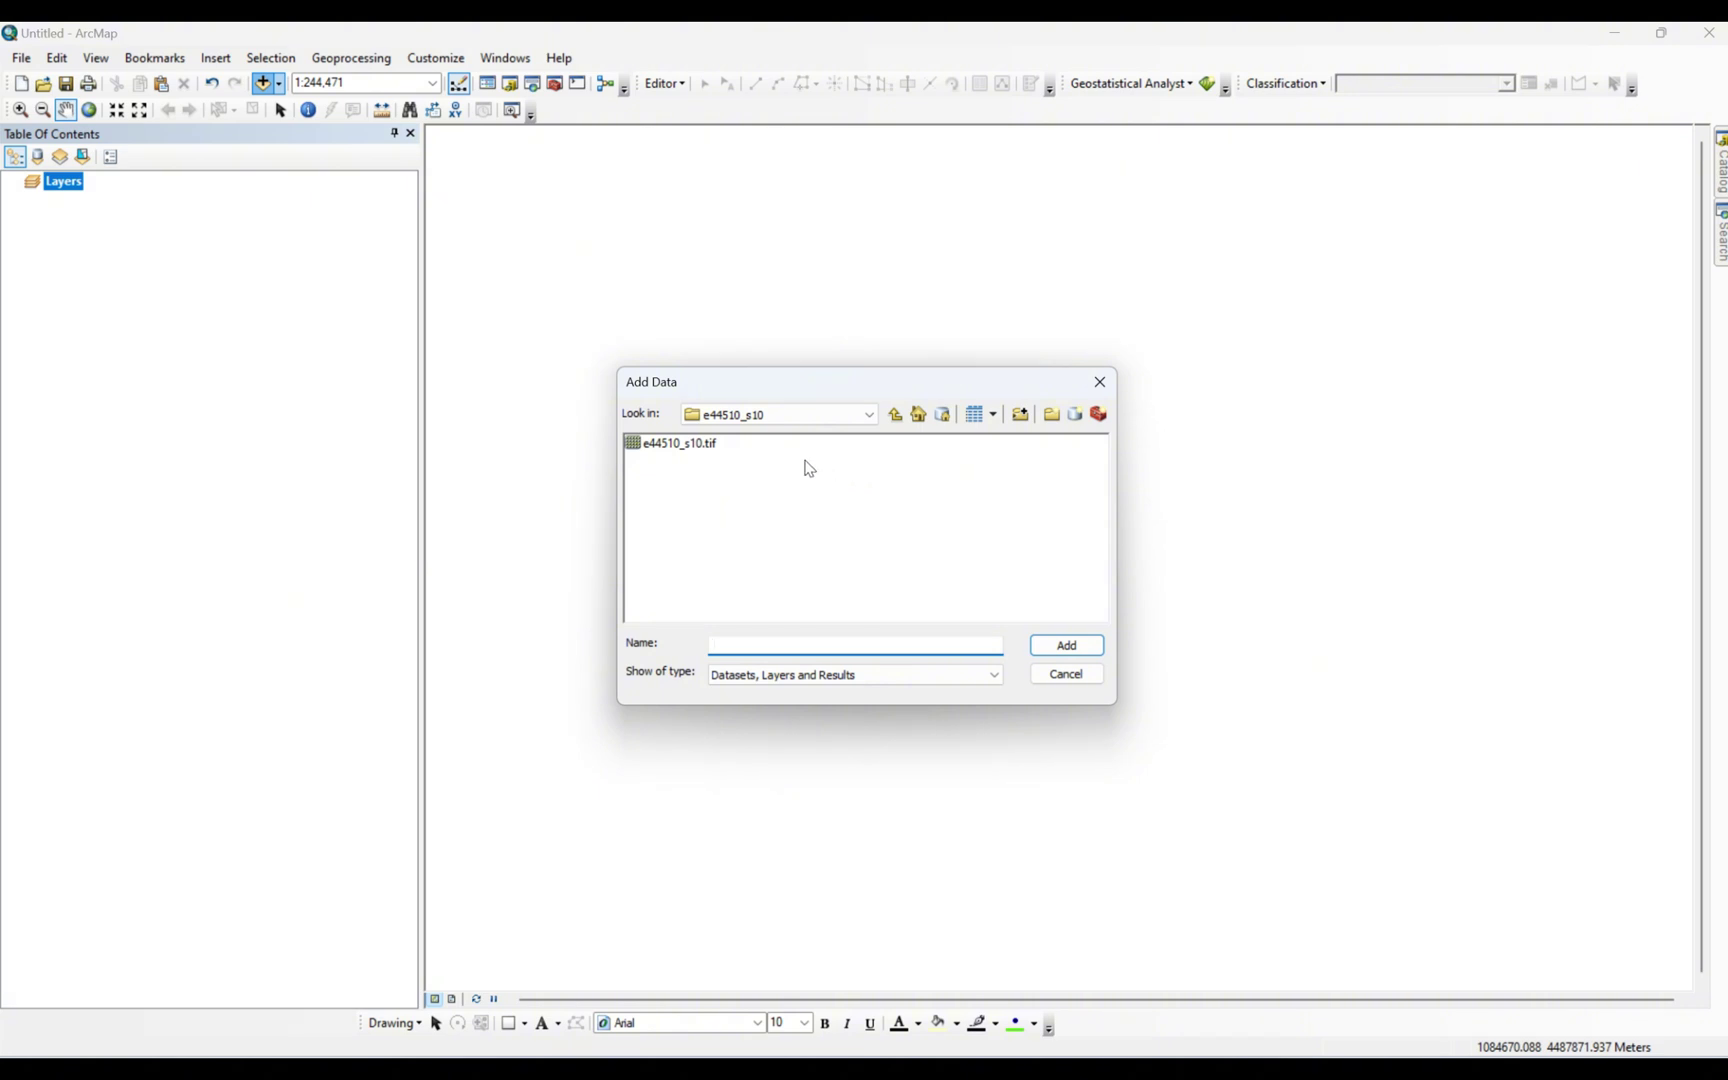
{"action": "left_click", "coordinate": [712, 450]}
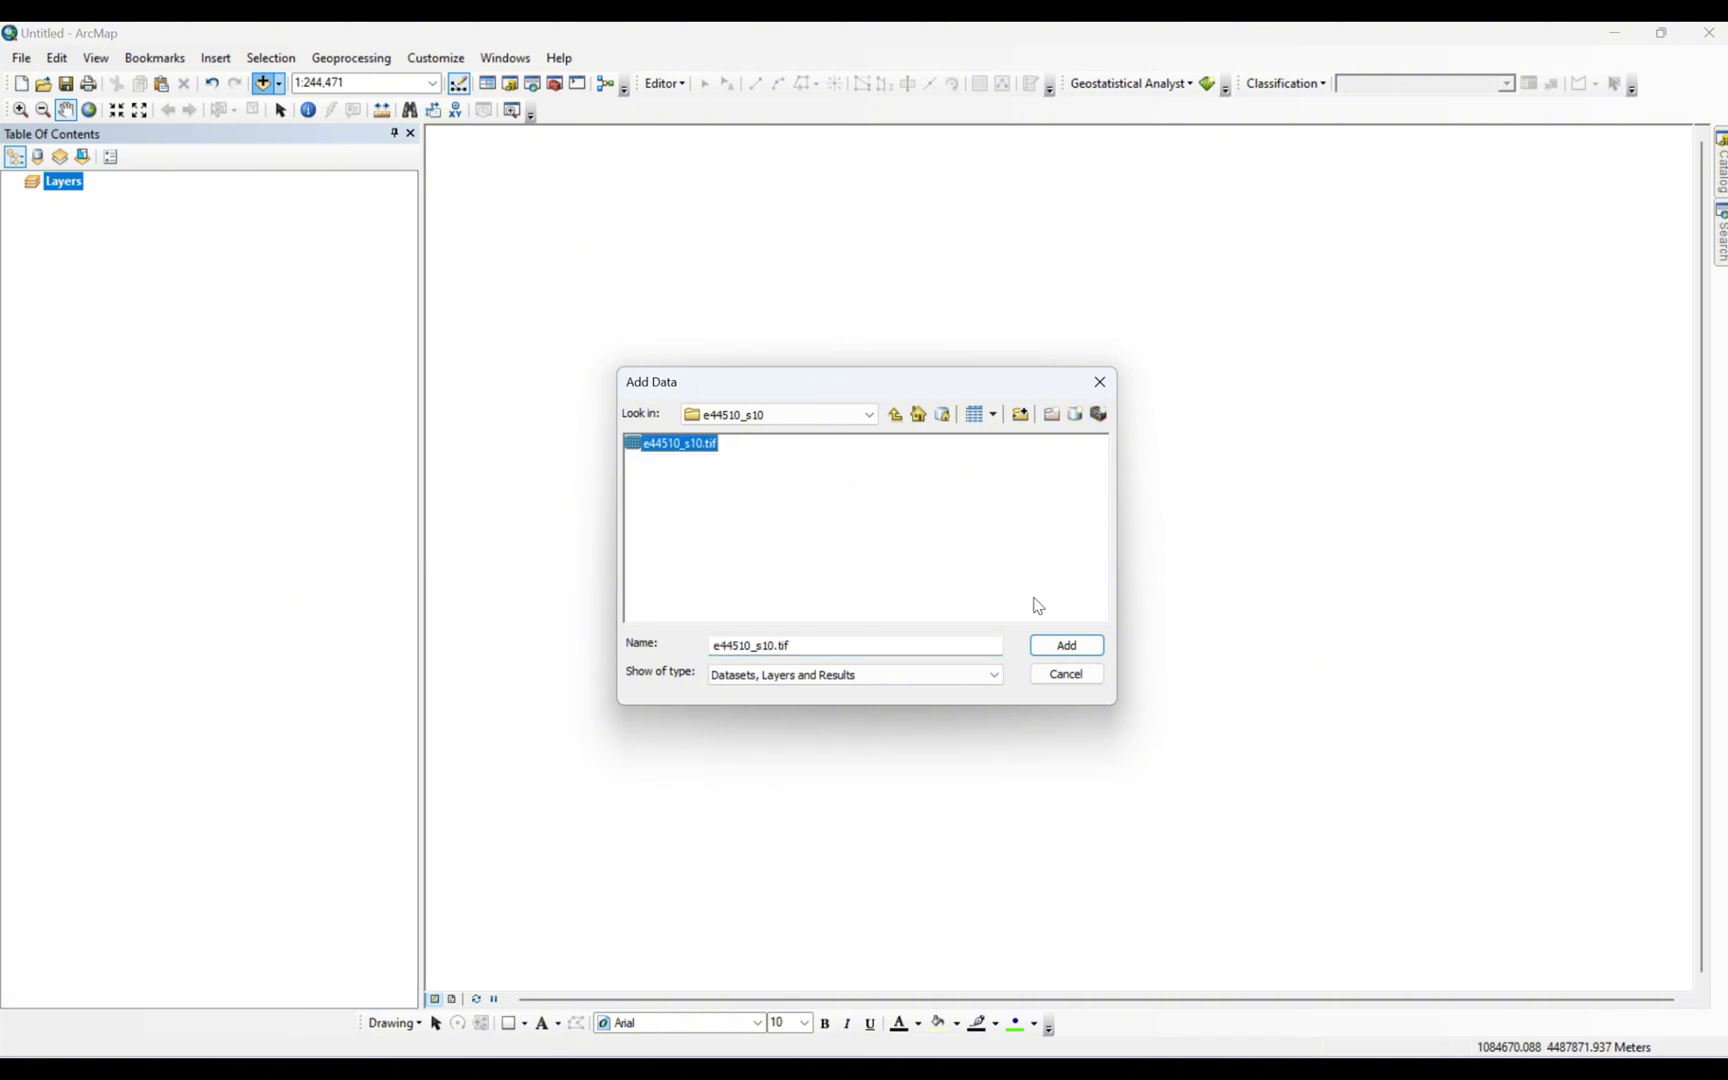
{"action": "left_click", "coordinate": [895, 414]}
{"action": "double_click", "coordinate": [692, 460]}
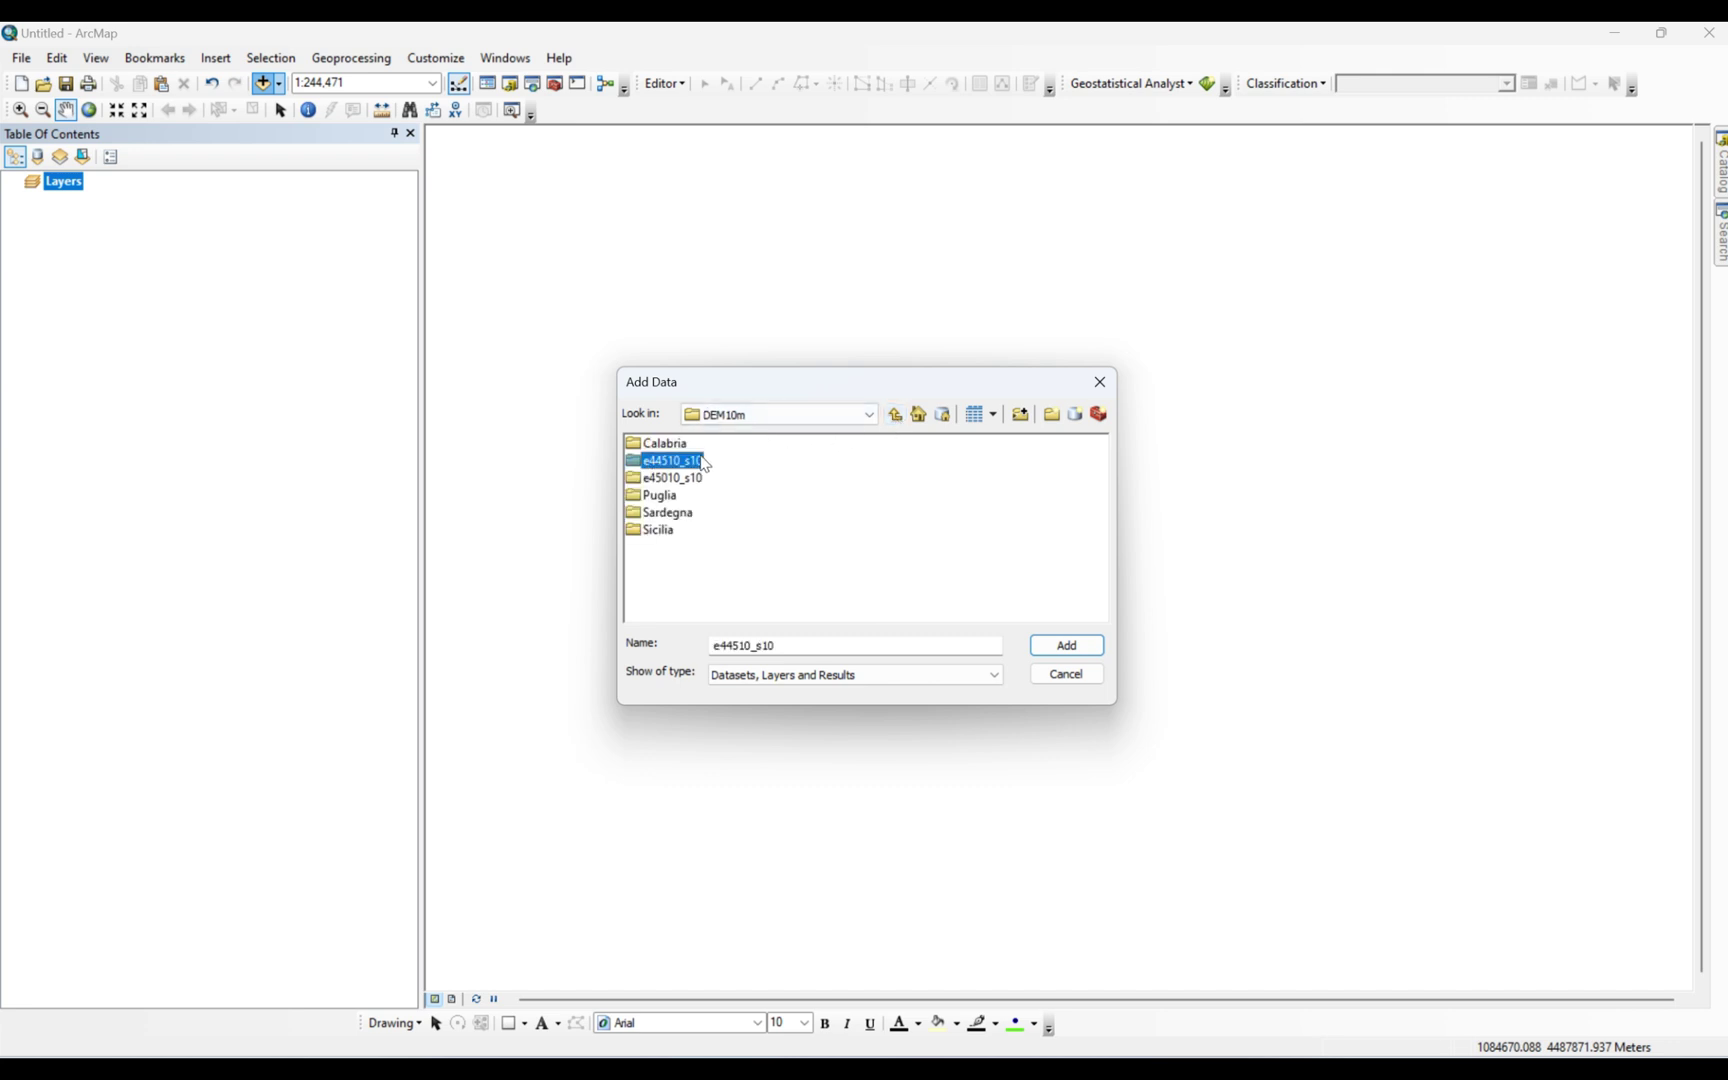
{"action": "left_click", "coordinate": [681, 452]}
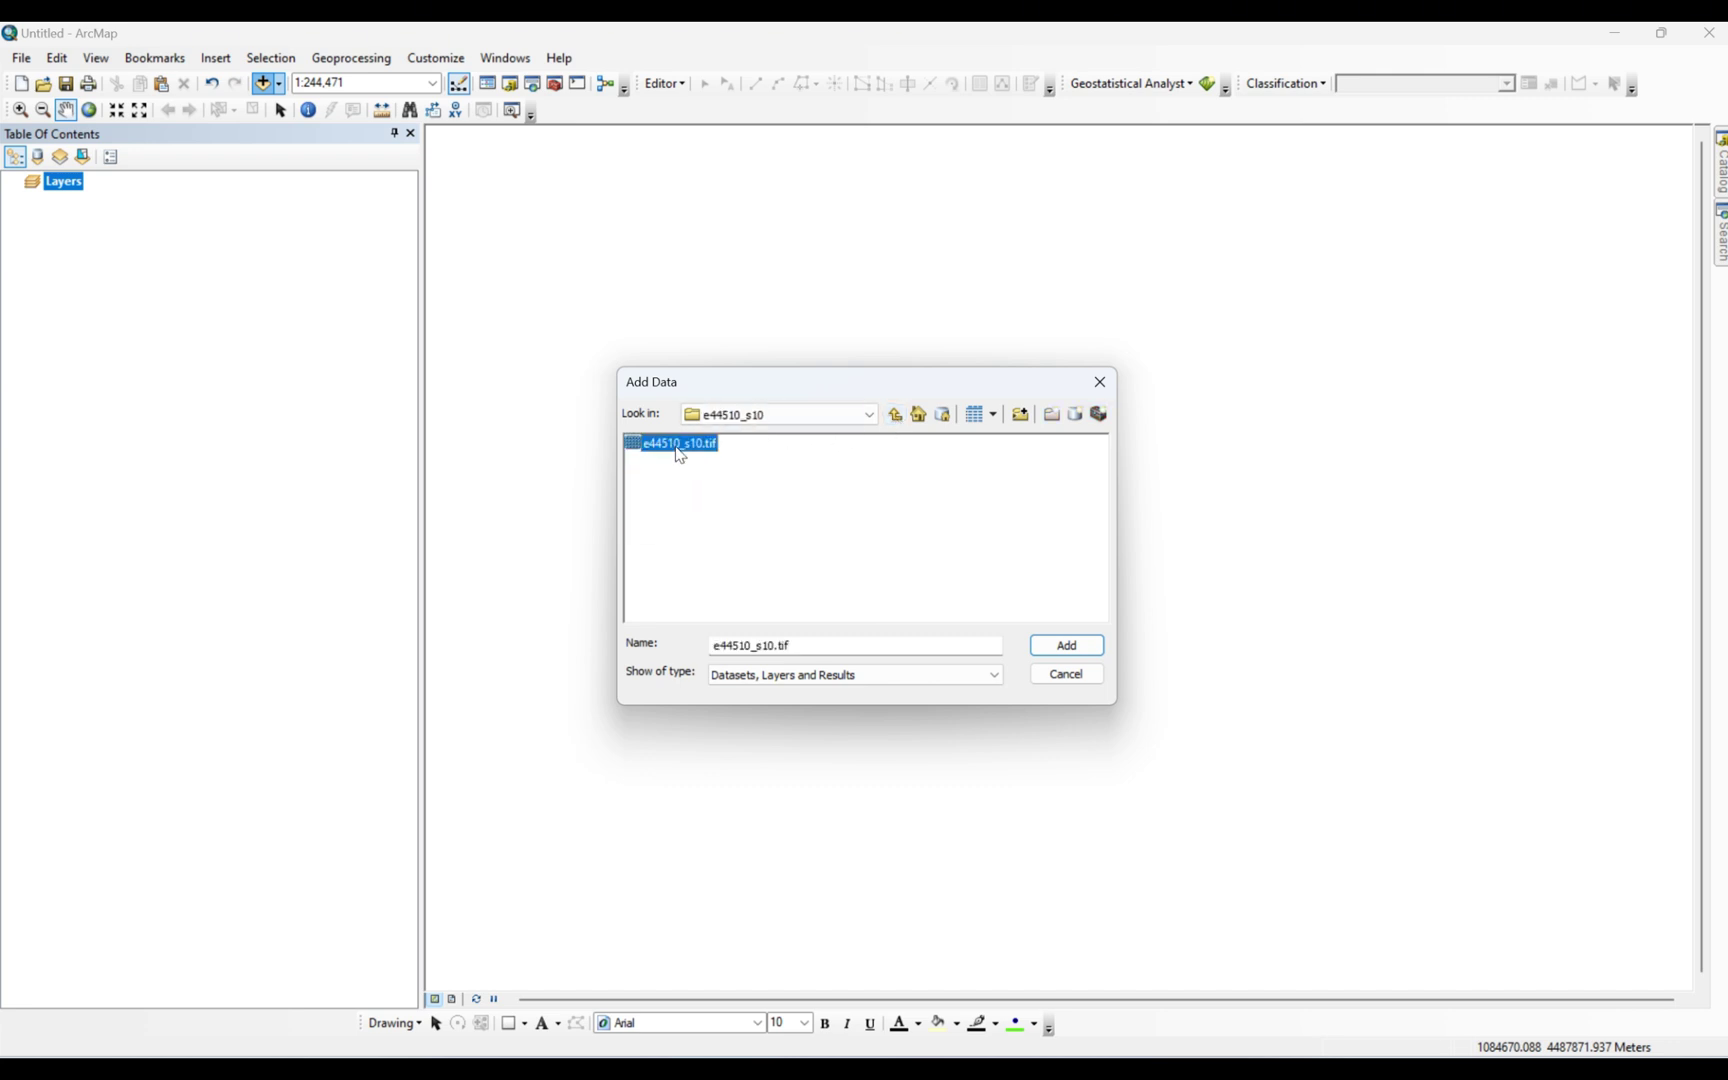
{"action": "left_click", "coordinate": [1062, 645]}
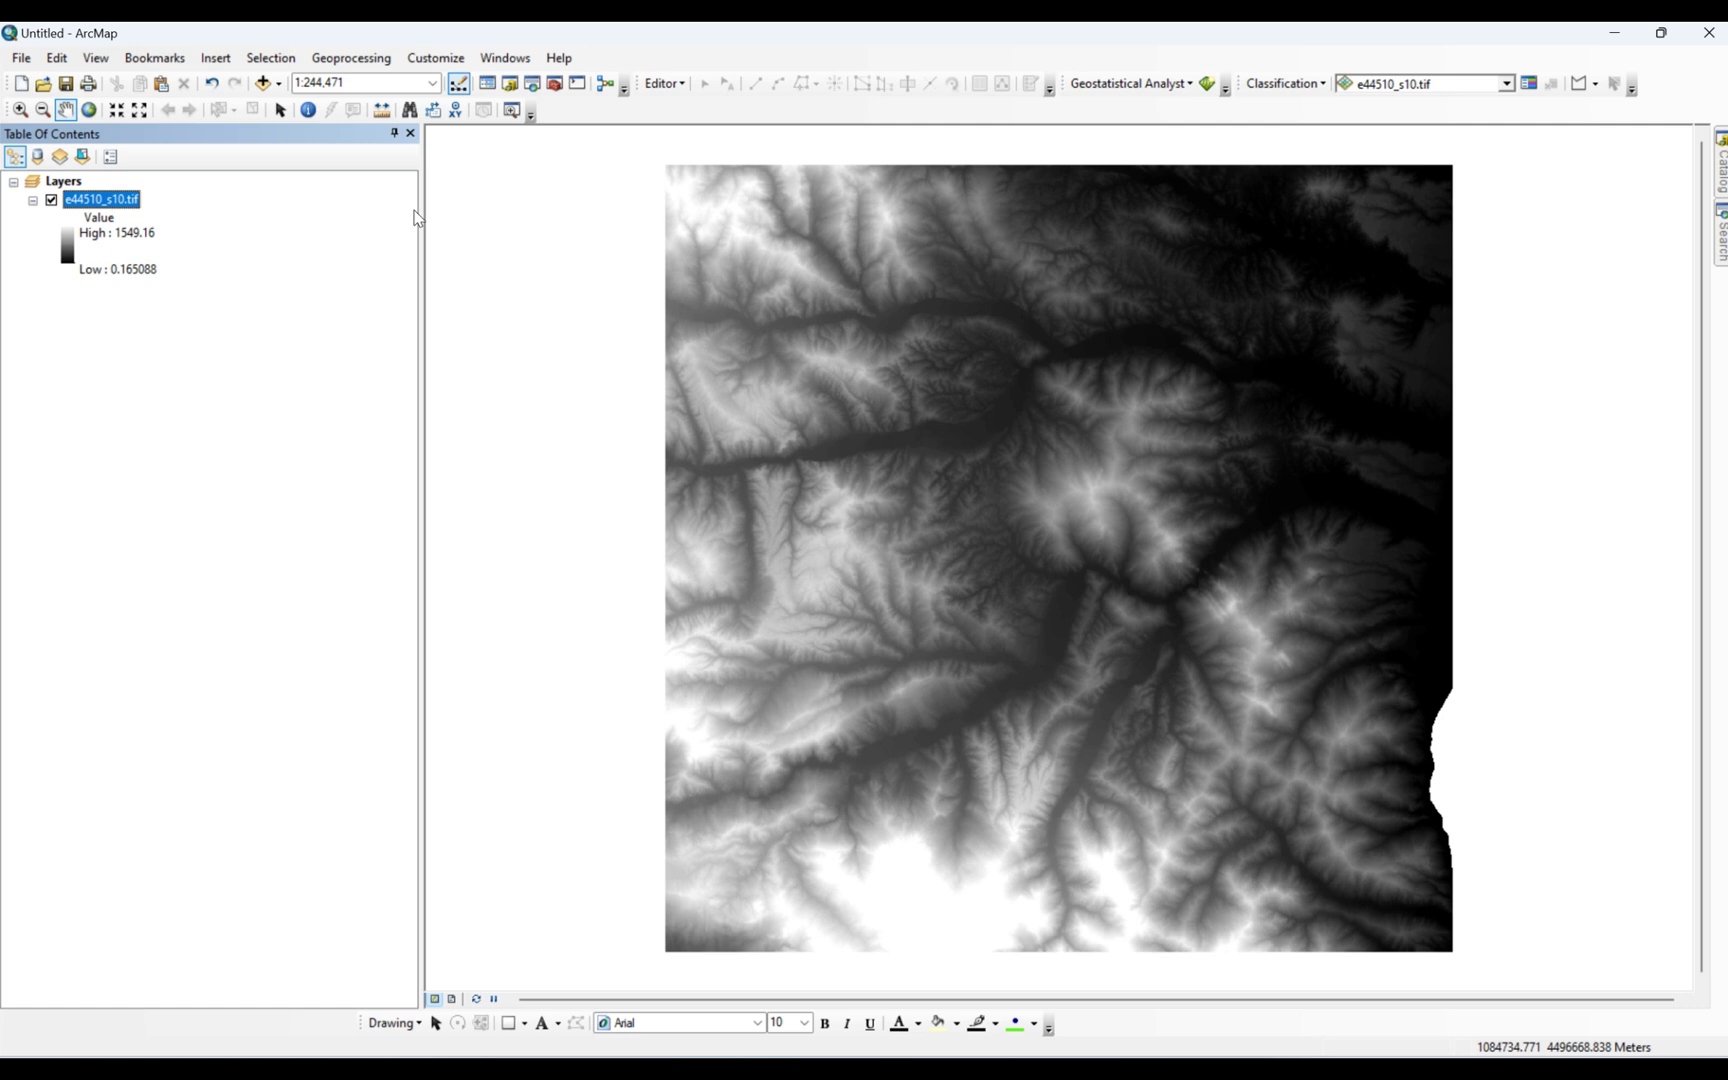
Add the raster e45010_s10.tif from the e45010_s10 folder inside DEM10m to the map.
{"action": "left_click", "coordinate": [265, 83]}
{"action": "key", "text": "BackSpace"}
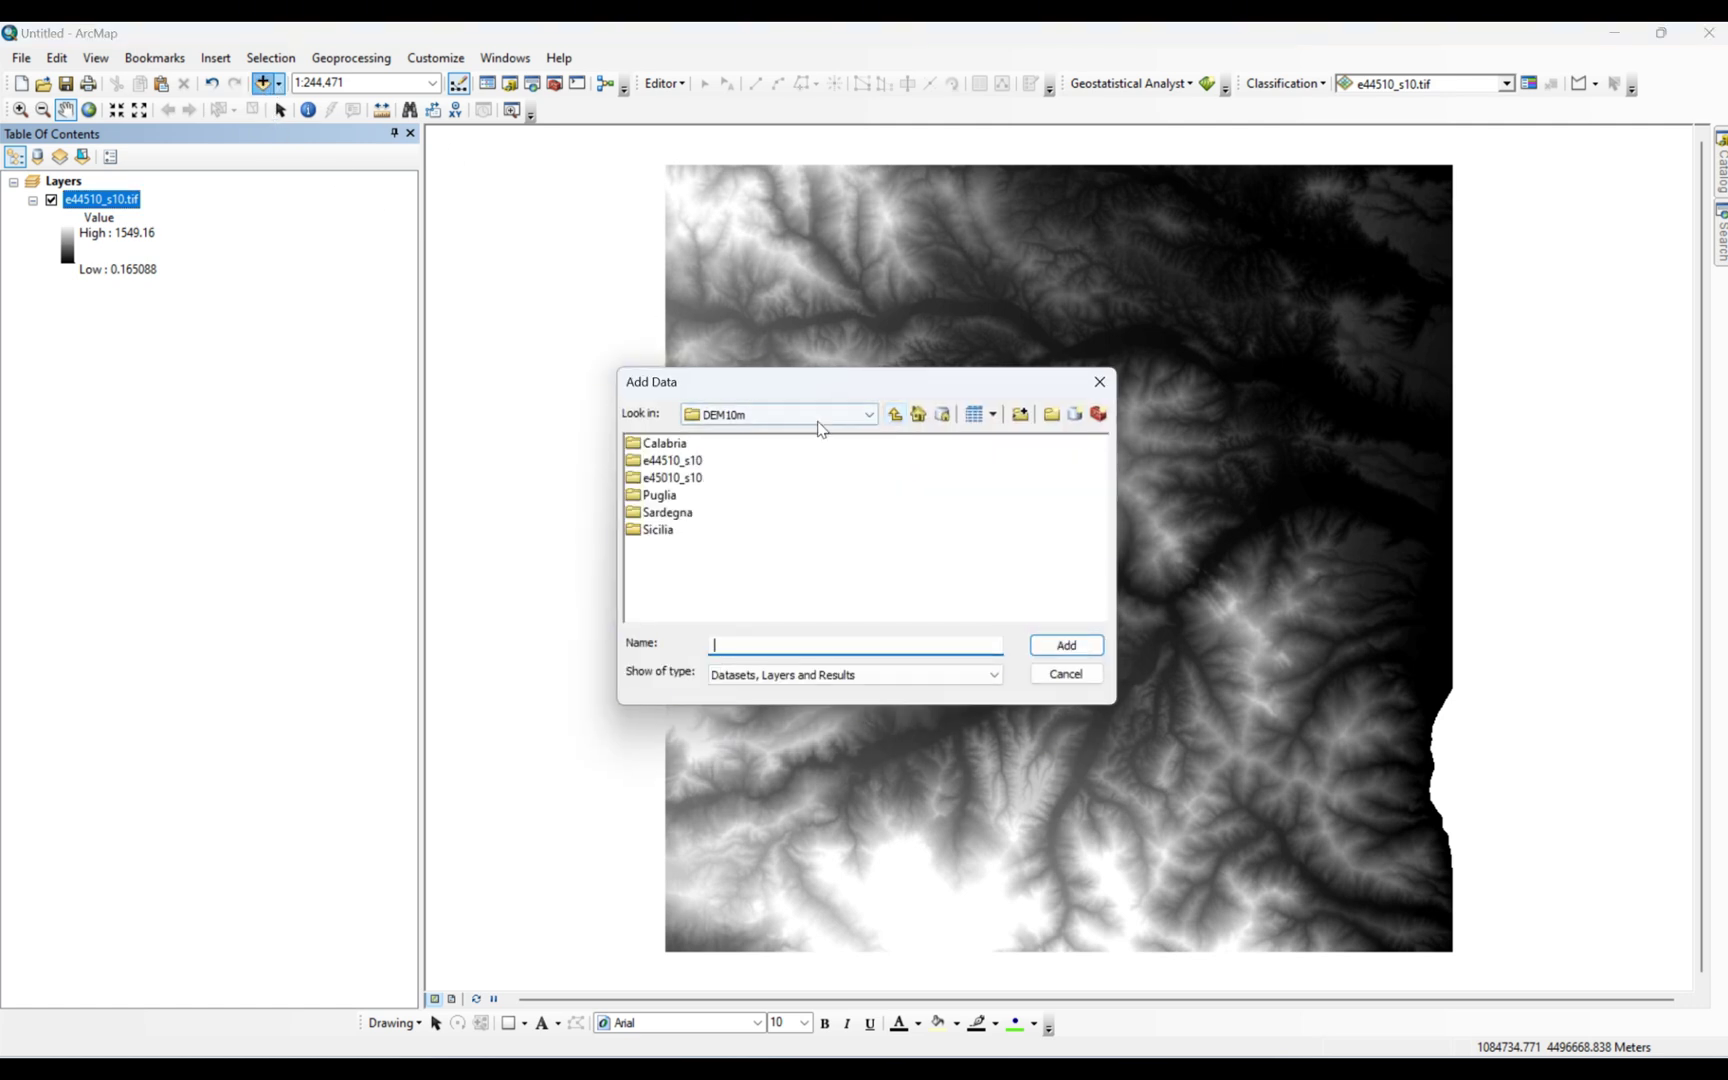
{"action": "double_click", "coordinate": [687, 477]}
{"action": "double_click", "coordinate": [684, 445]}
{"action": "left_click", "coordinate": [670, 447]}
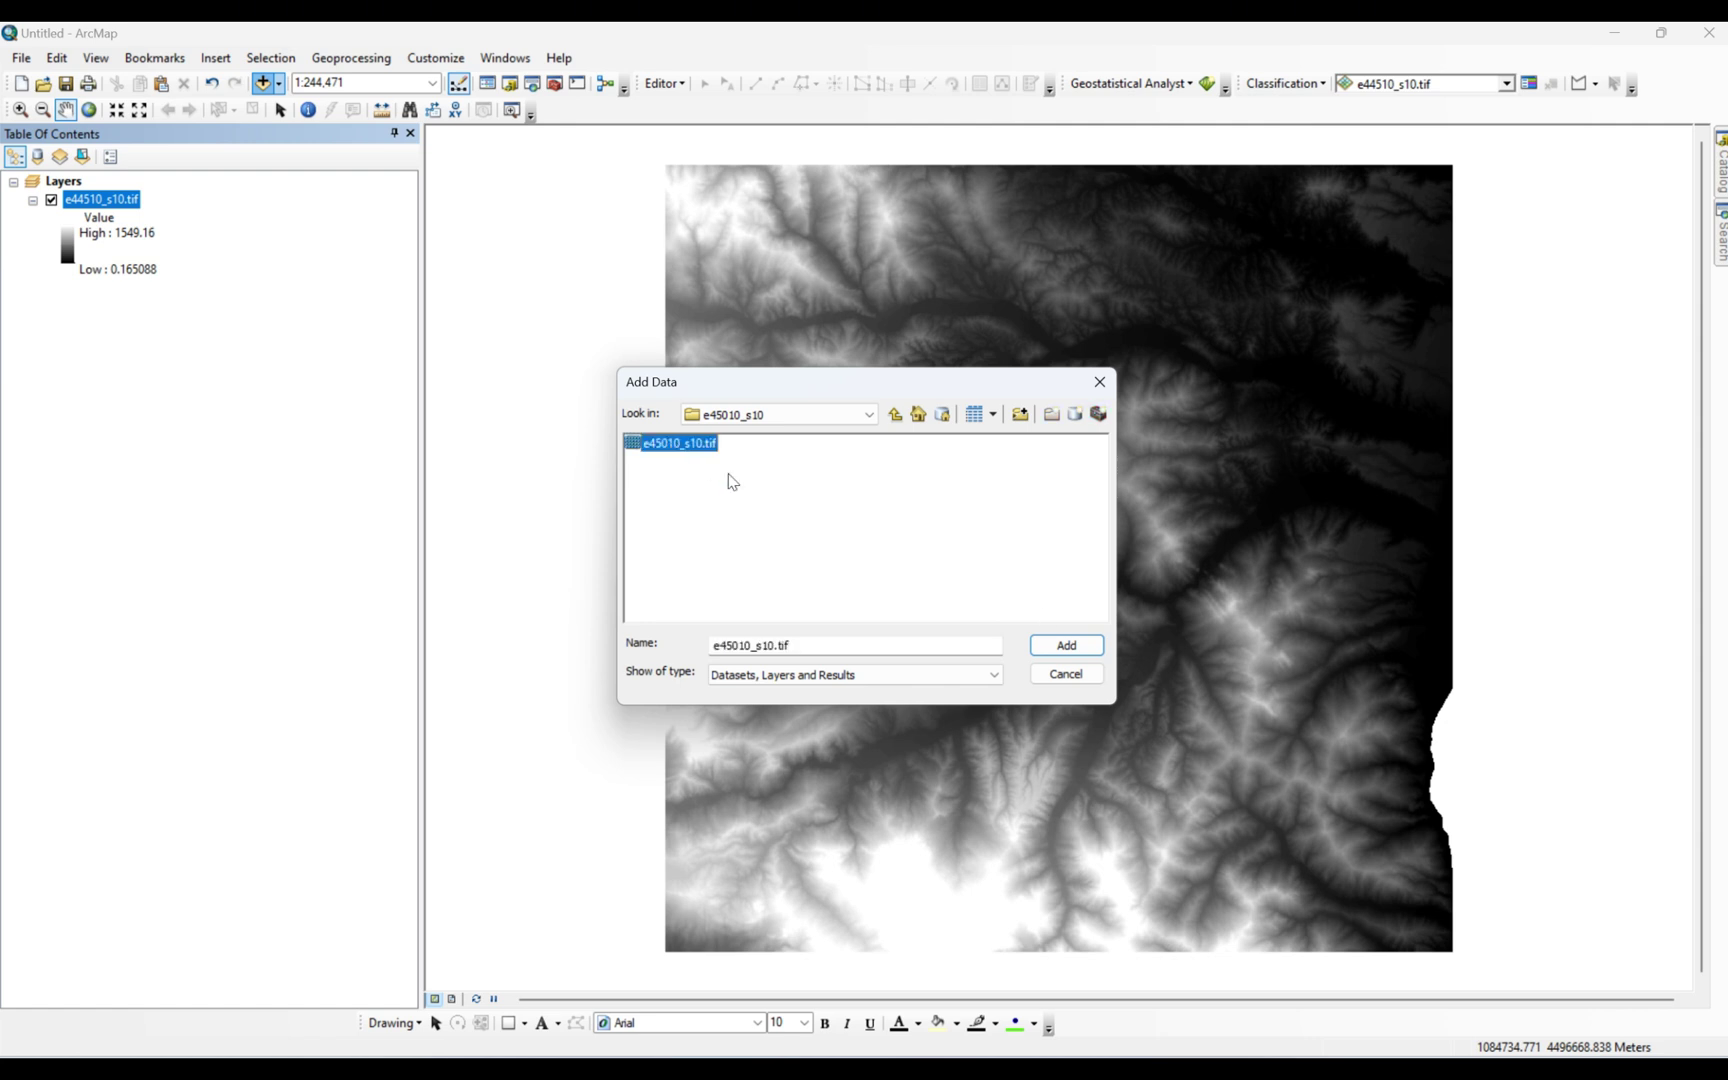
{"action": "left_click", "coordinate": [1064, 646]}
Examine both DEM tiles on the map, including the seam between them and the area covered by e45010_s10.tif.
{"action": "scroll", "coordinate": [866, 474], "scroll_direction": "up", "scroll_amount": 3}
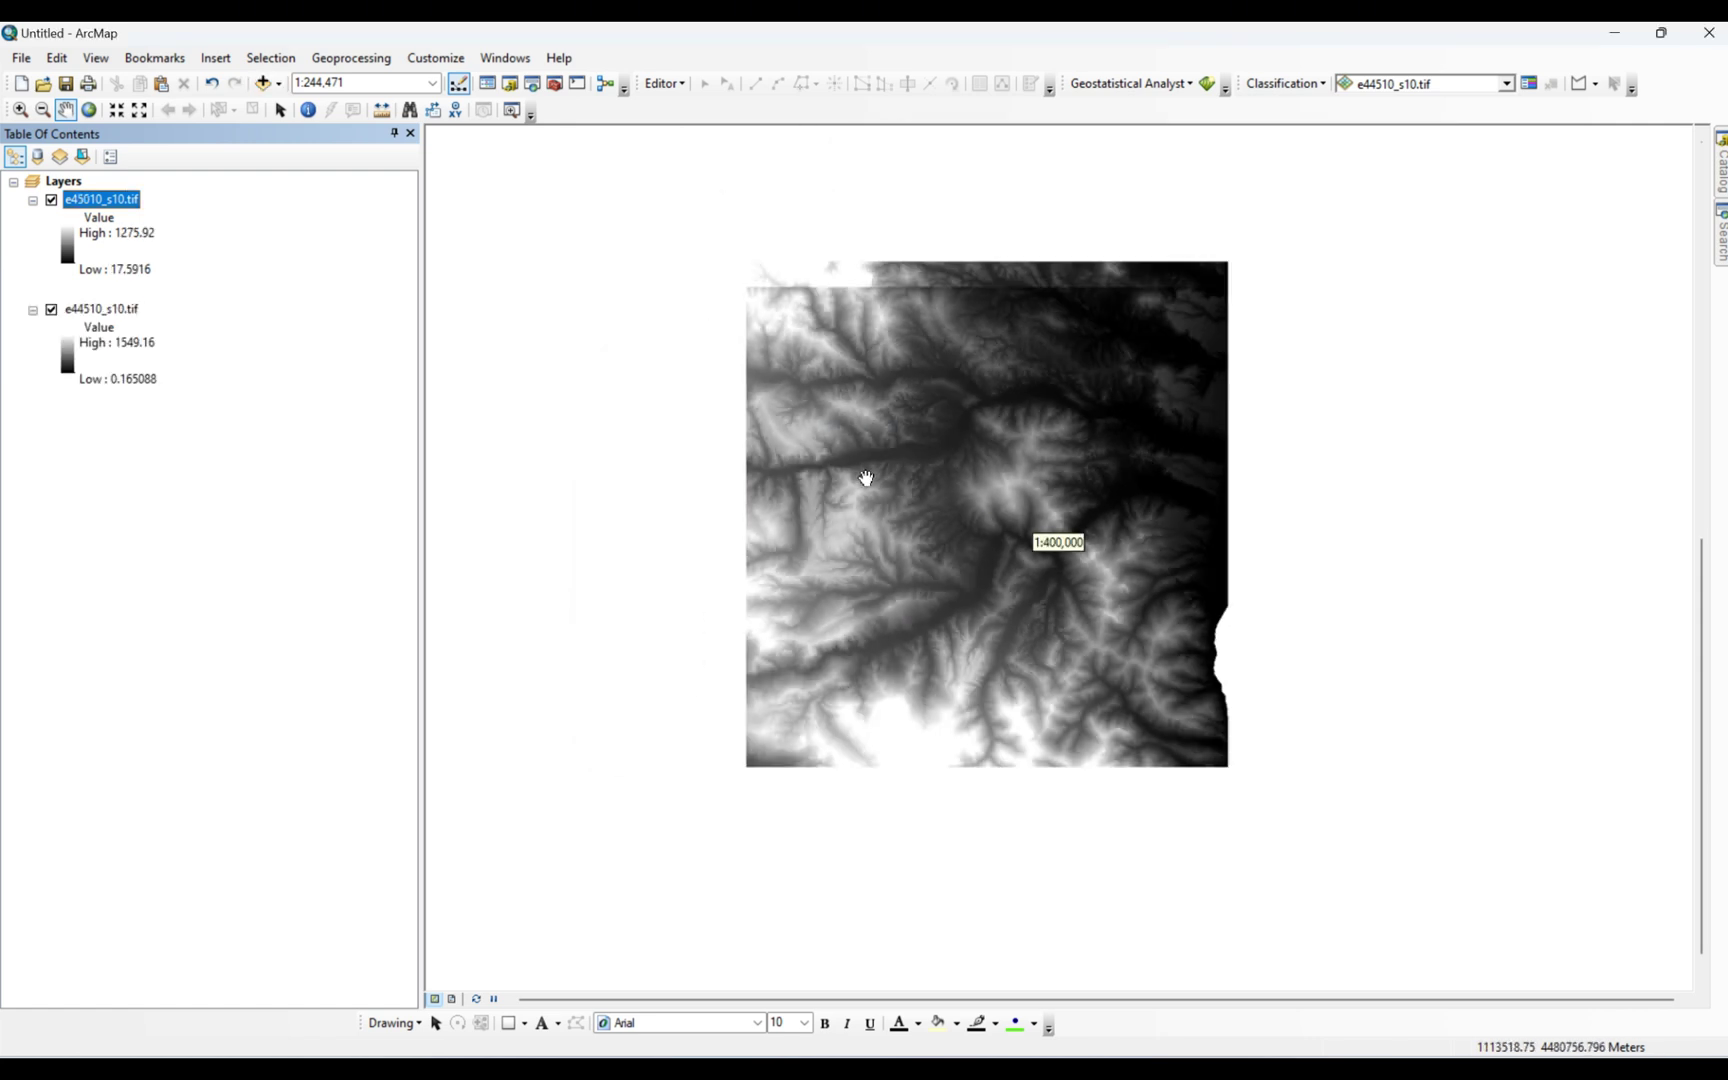
{"action": "left_click_drag", "start_coordinate": [926, 305], "coordinate": [887, 513]}
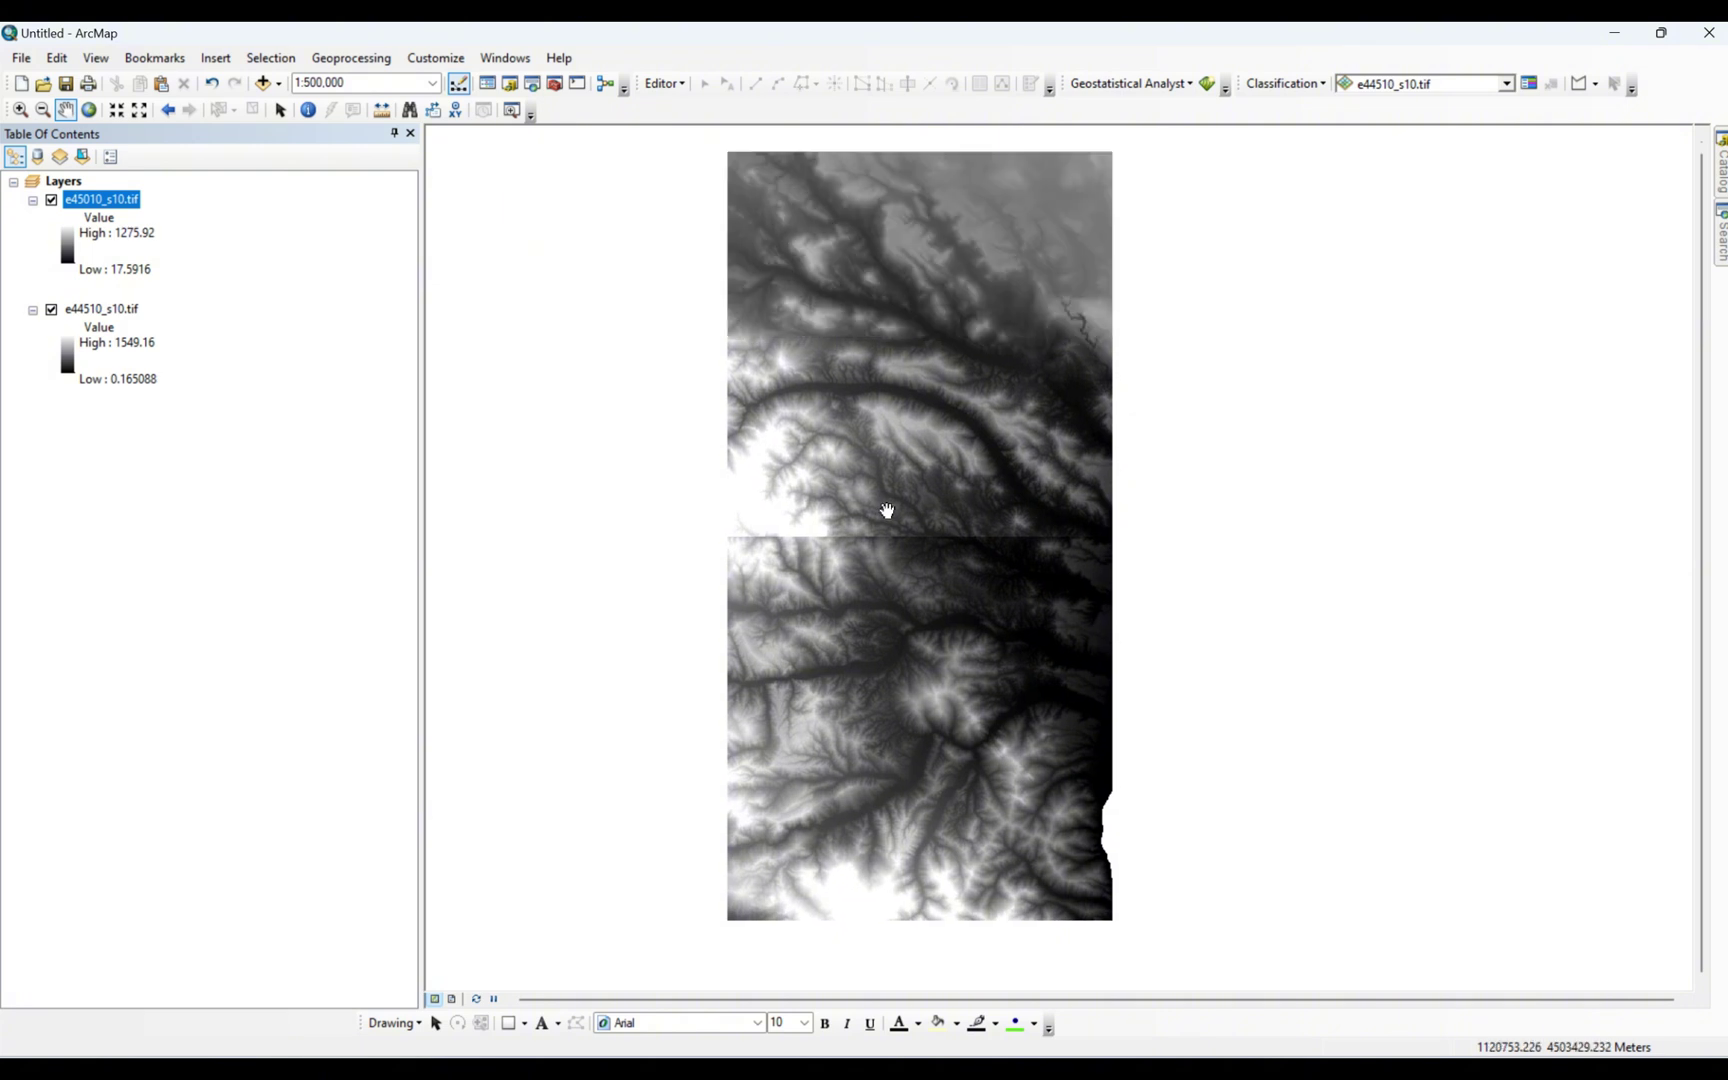
{"action": "scroll", "coordinate": [887, 510], "scroll_direction": "up", "scroll_amount": 2}
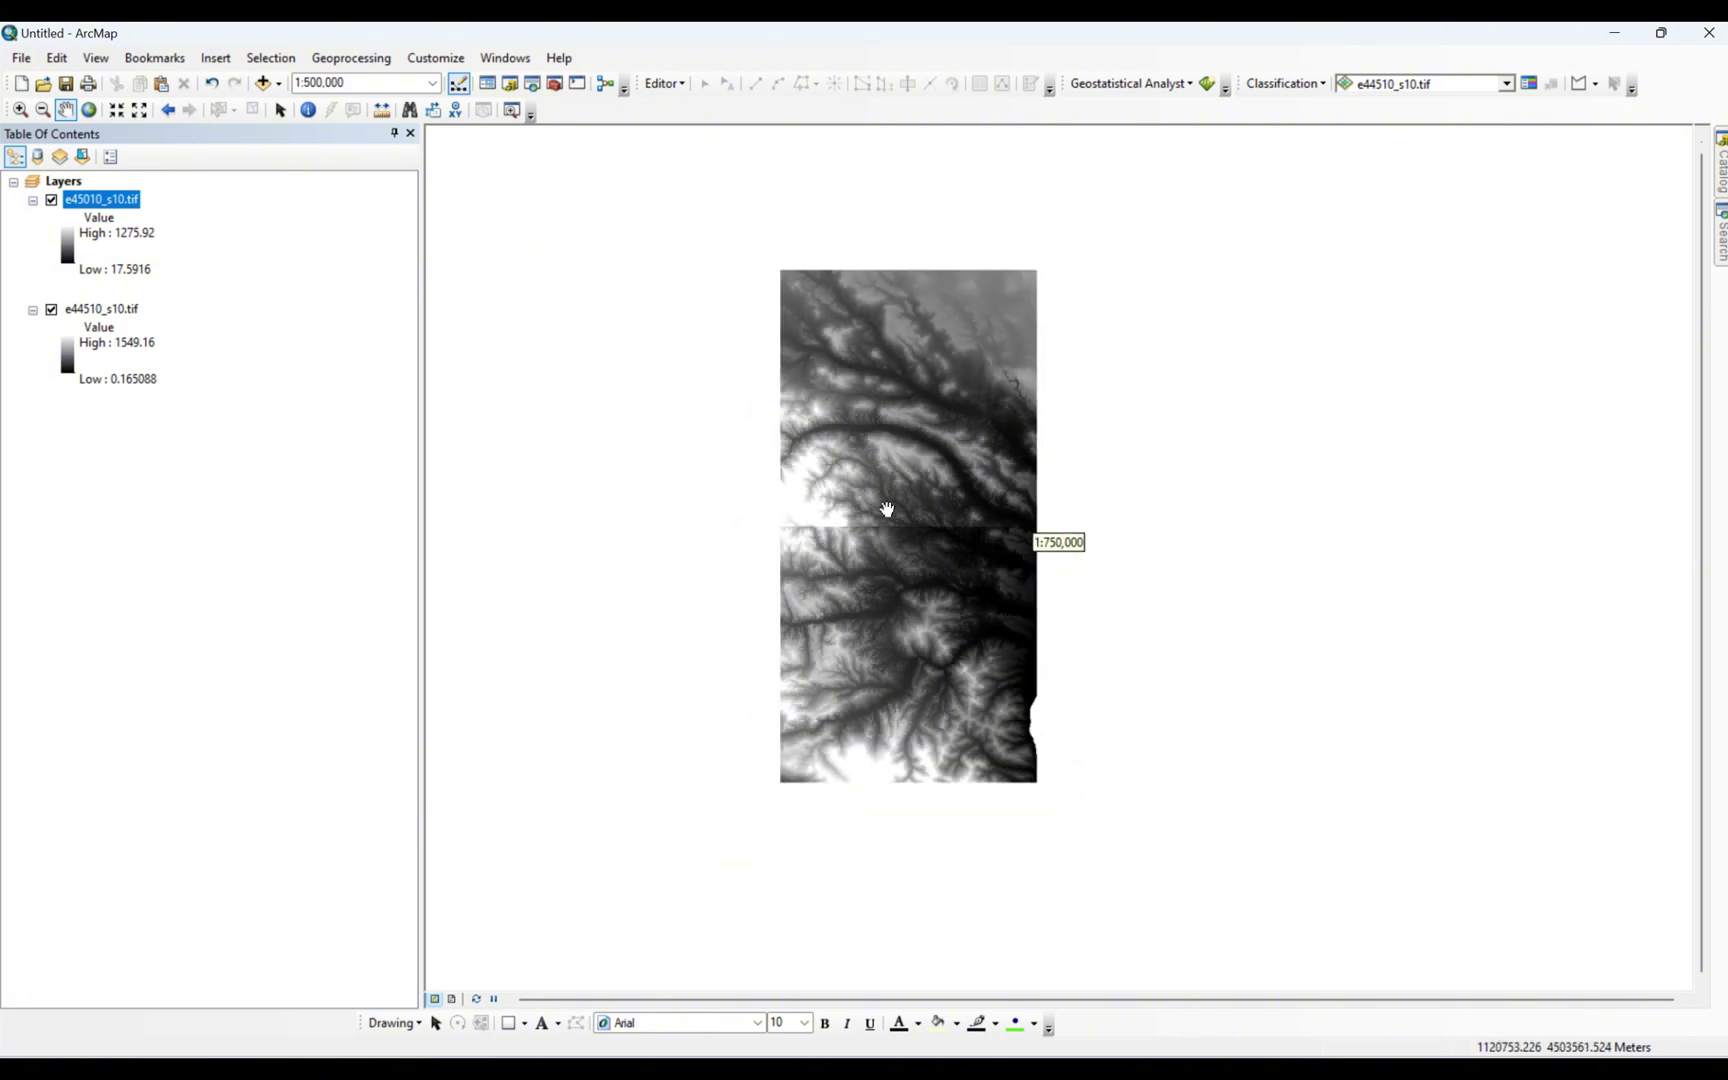
{"action": "left_click", "coordinate": [52, 200]}
{"action": "left_click", "coordinate": [52, 200]}
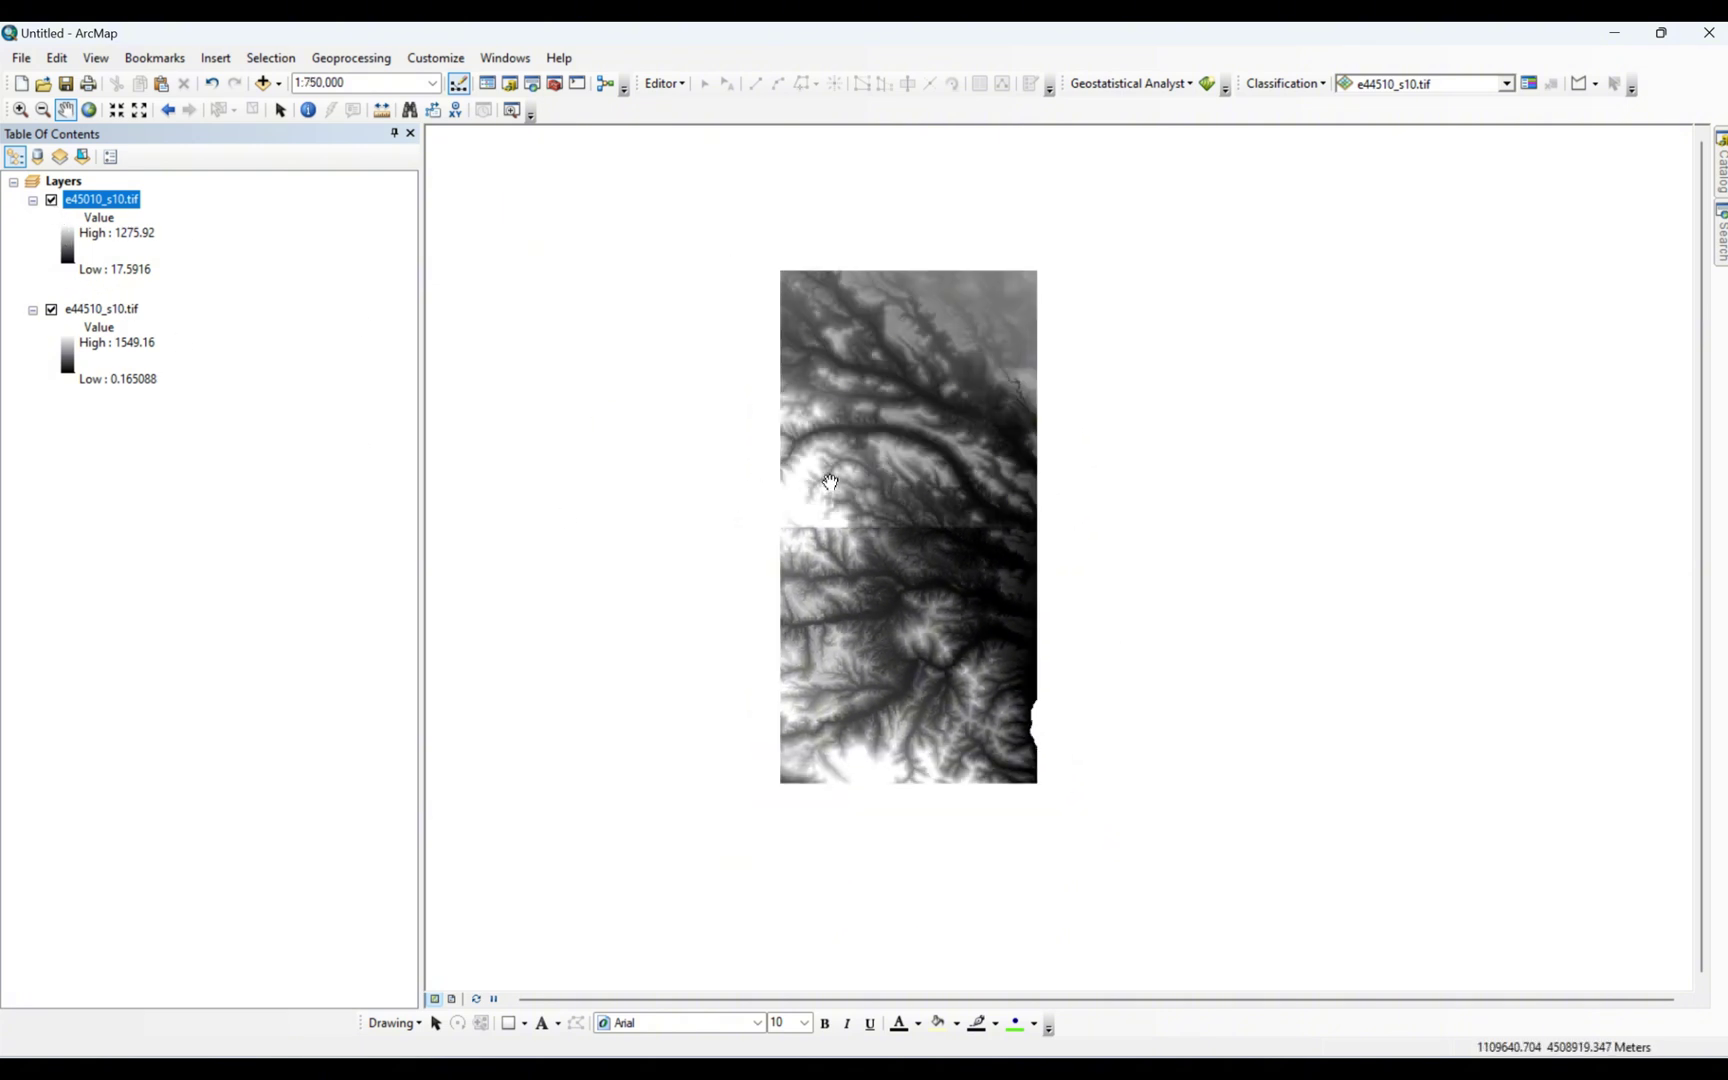
{"action": "left_click_drag", "start_coordinate": [863, 444], "coordinate": [880, 431]}
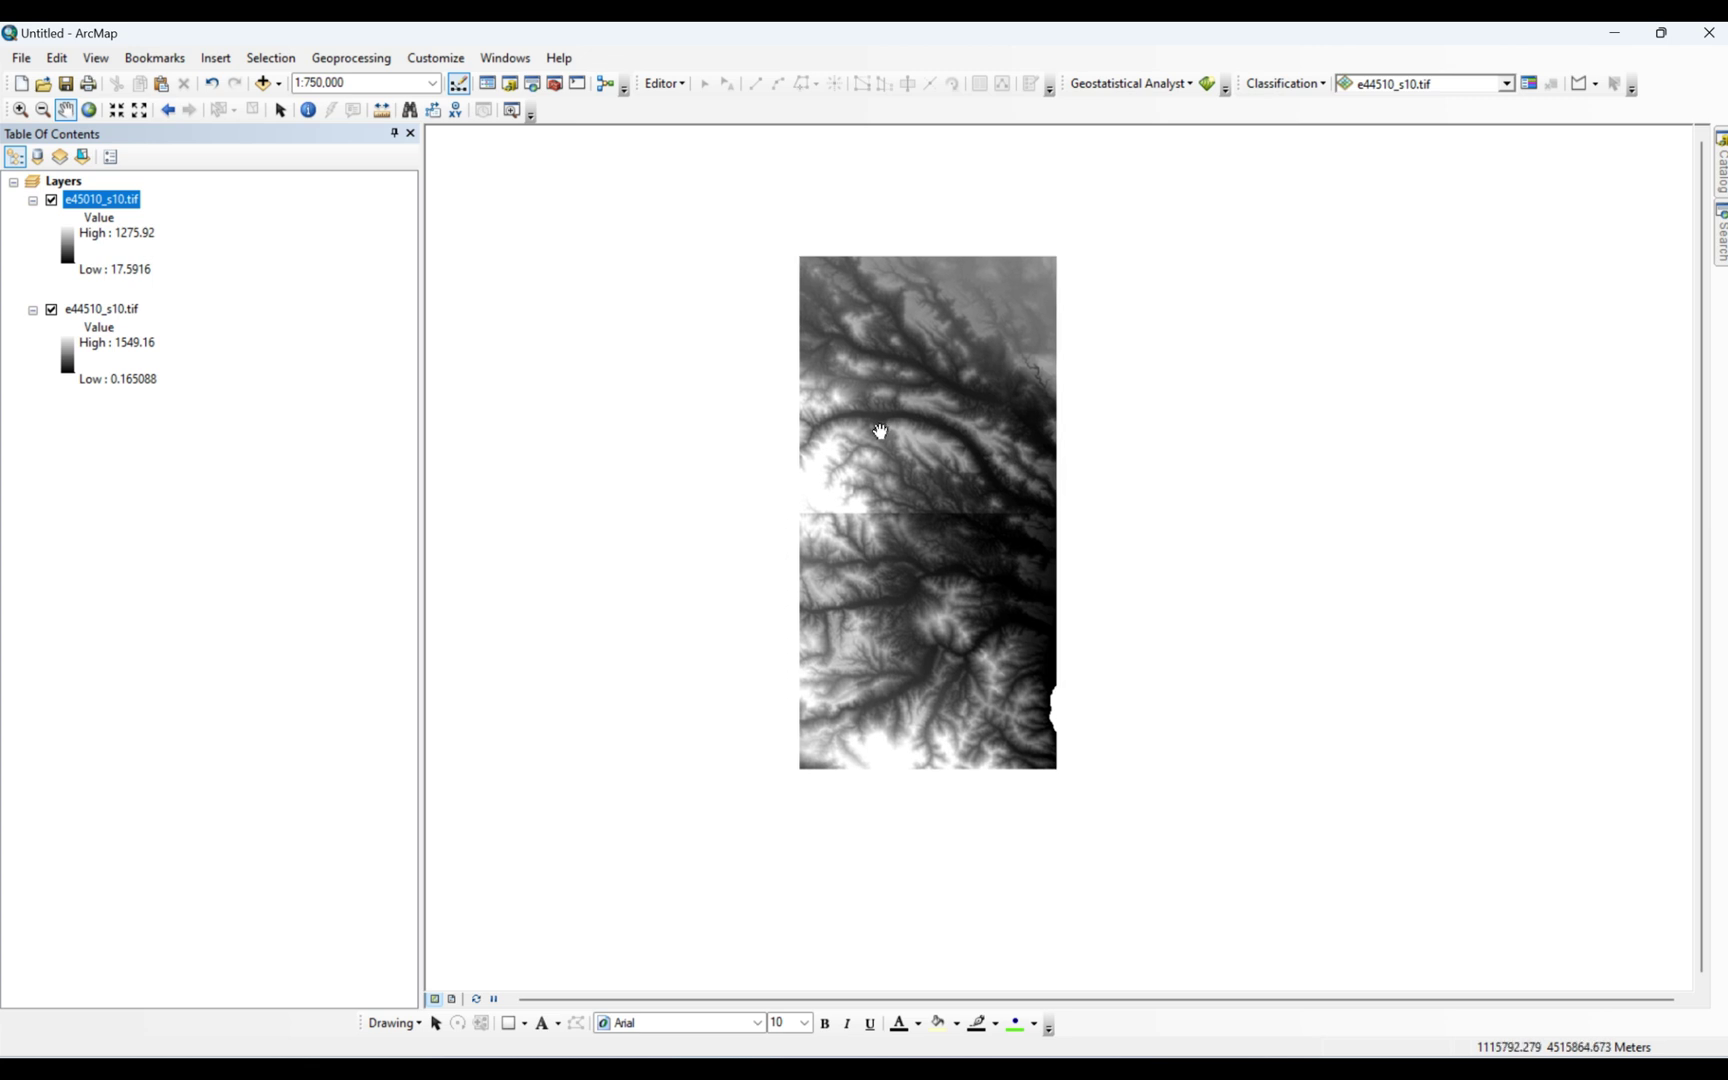
{"action": "scroll", "coordinate": [880, 431], "scroll_direction": "down", "scroll_amount": 1}
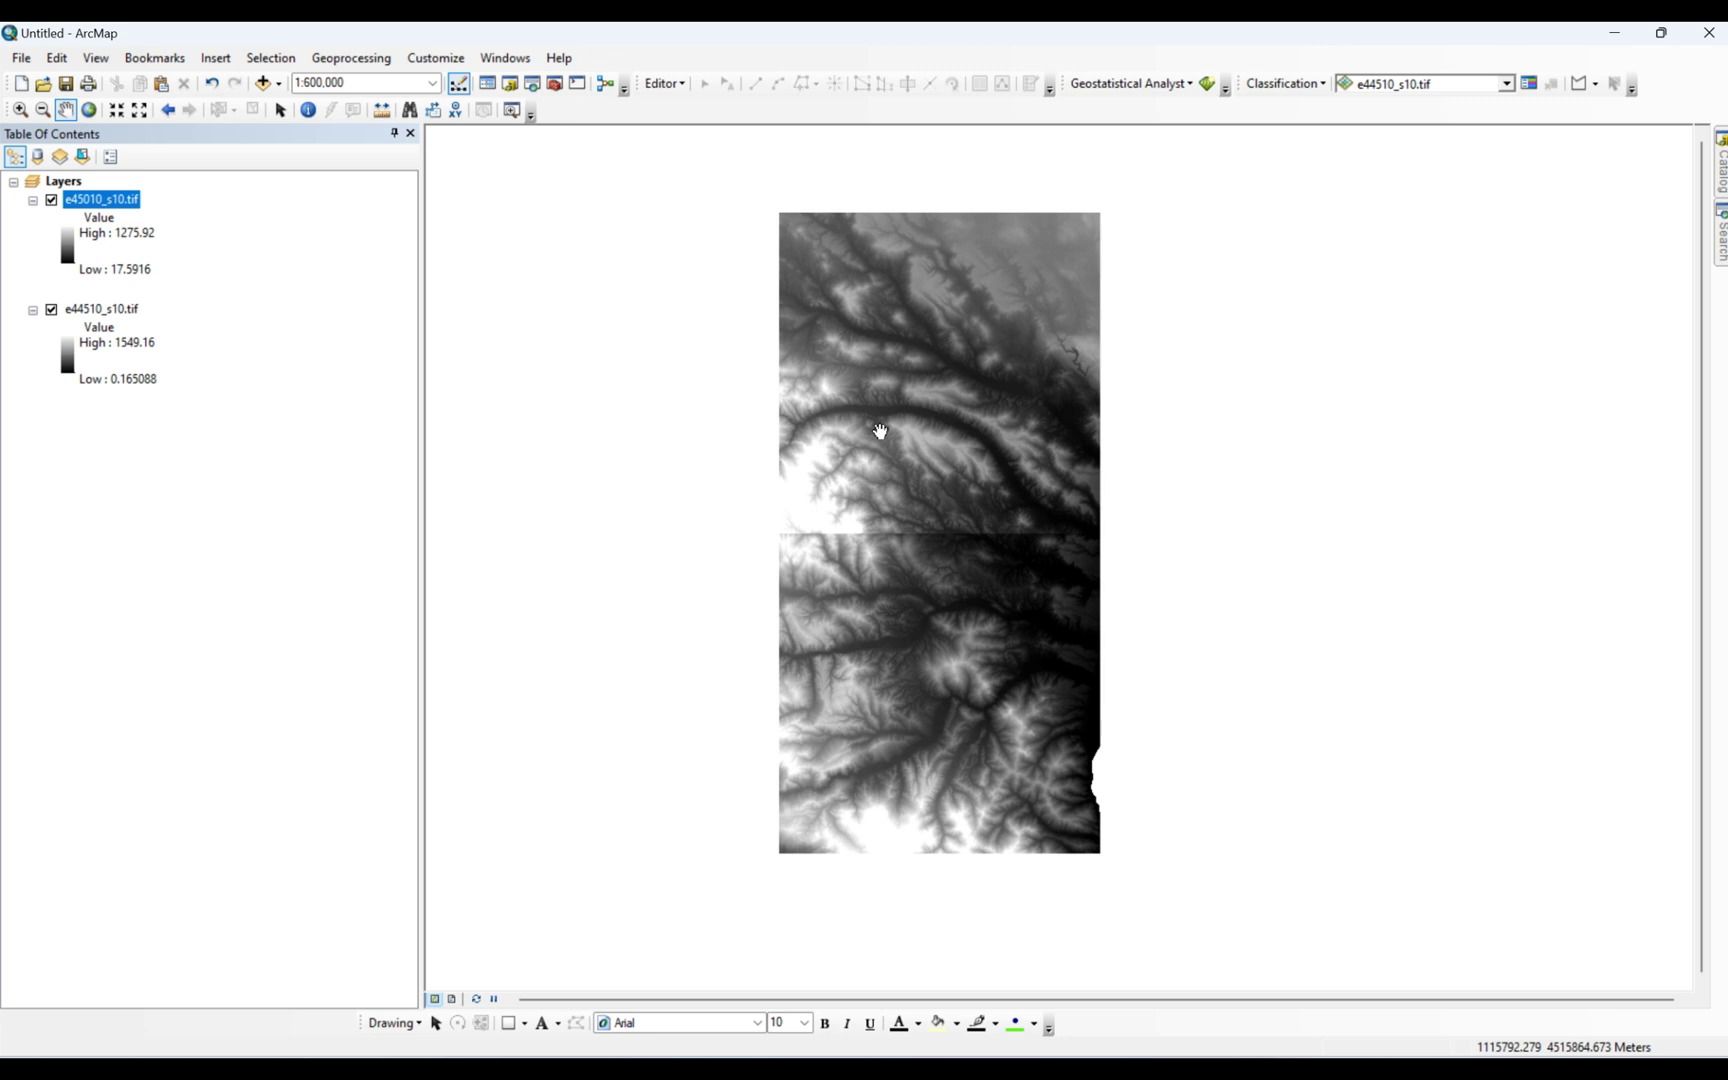
{"action": "left_click_drag", "start_coordinate": [879, 430], "coordinate": [870, 429]}
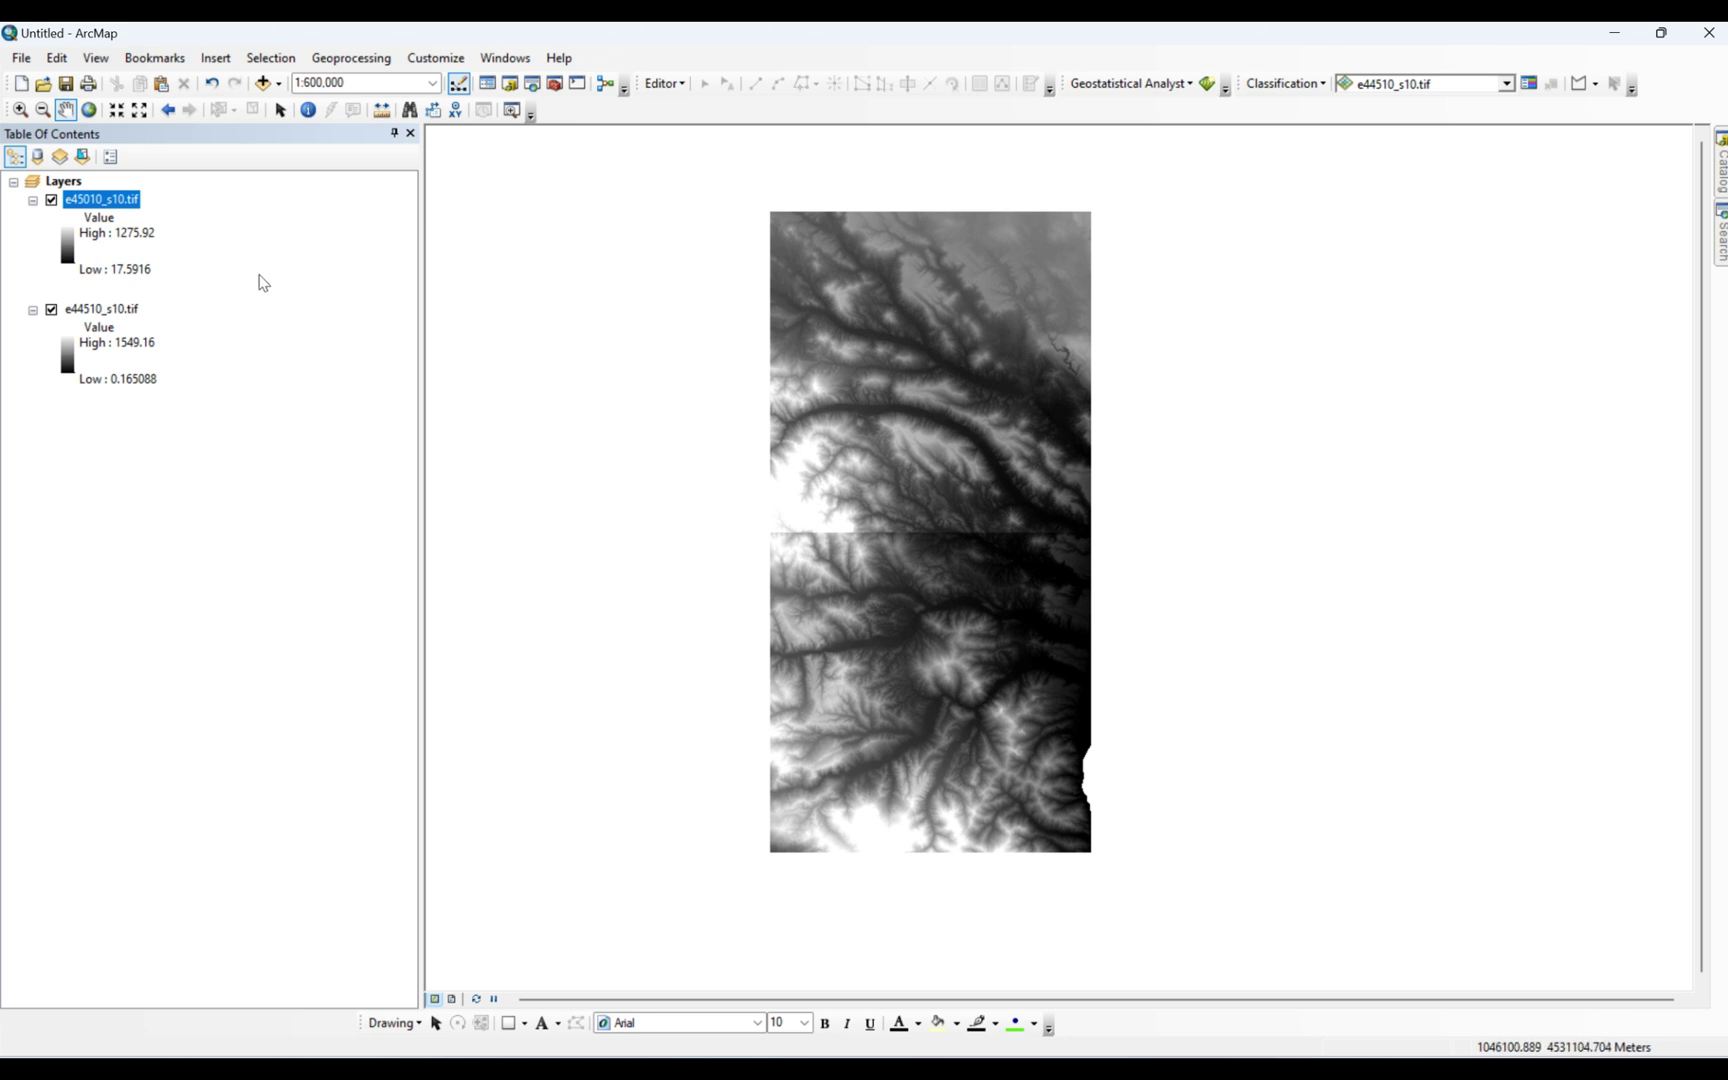
Check the XY coordinate system in the source properties of the e45010_s10.tif layer, then close them without changes.
{"action": "left_click", "coordinate": [165, 205]}
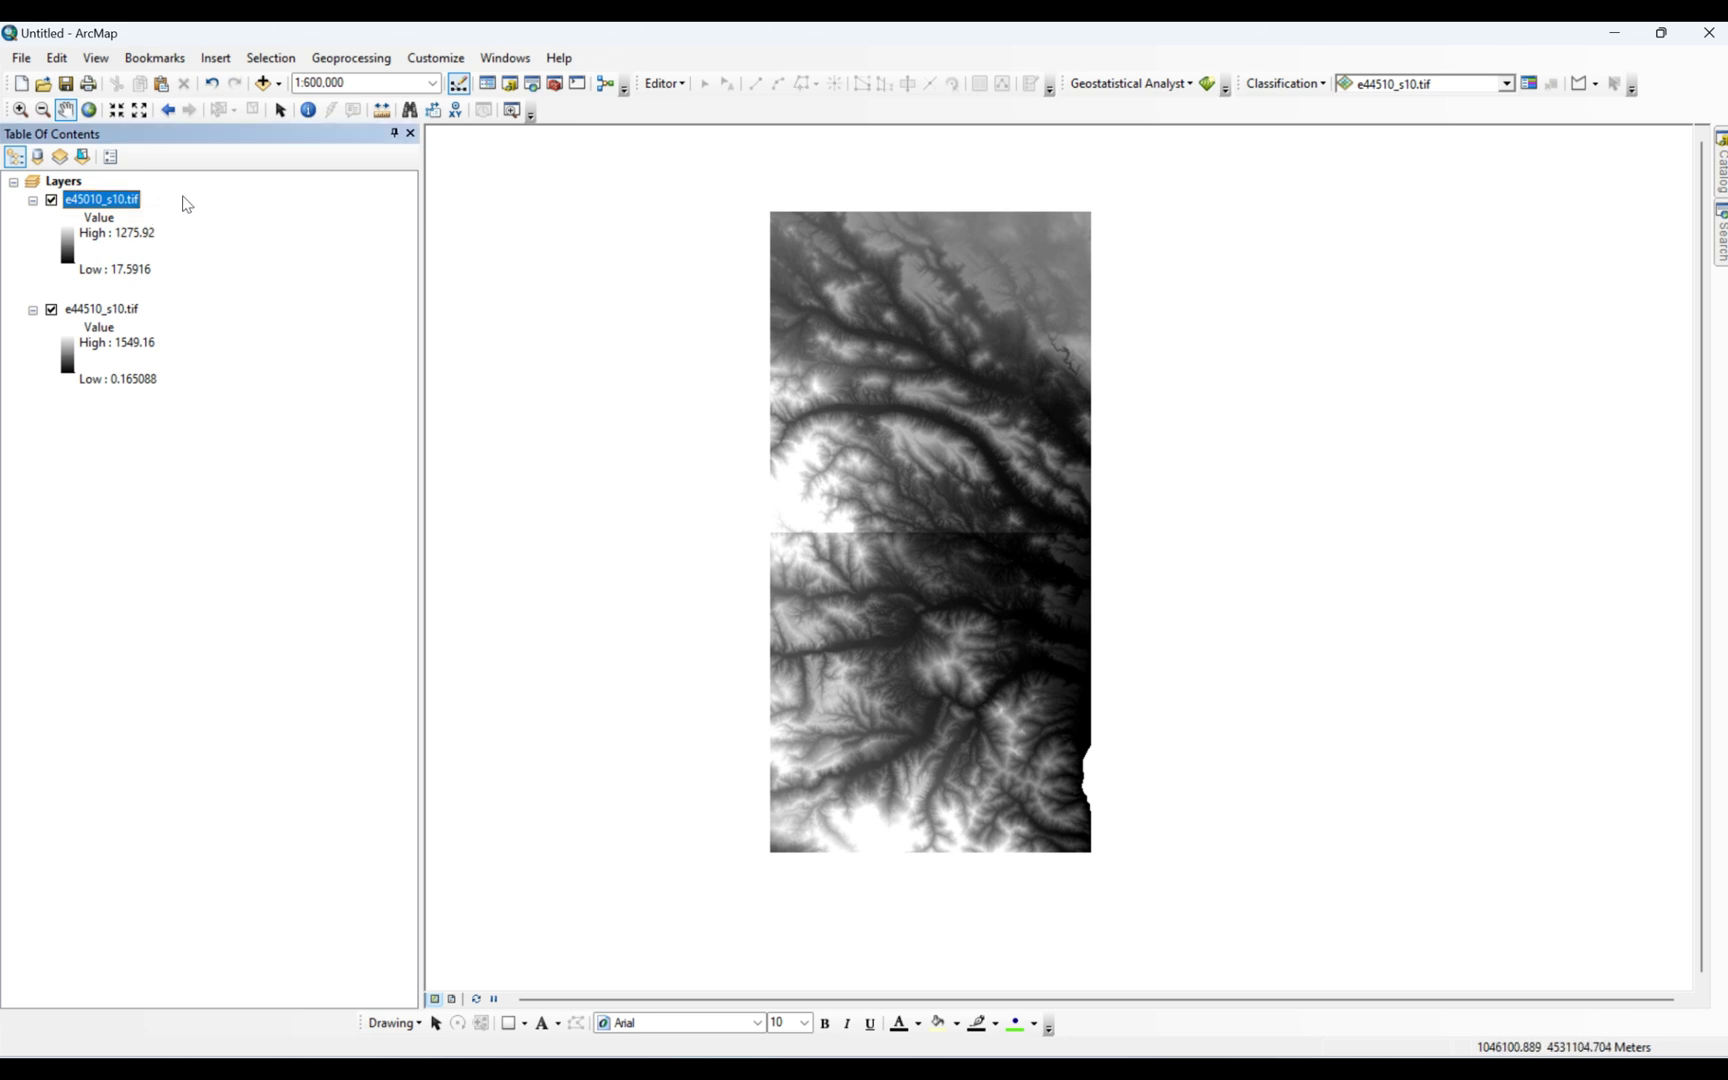
{"action": "left_click", "coordinate": [53, 230]}
{"action": "right_click", "coordinate": [105, 204]}
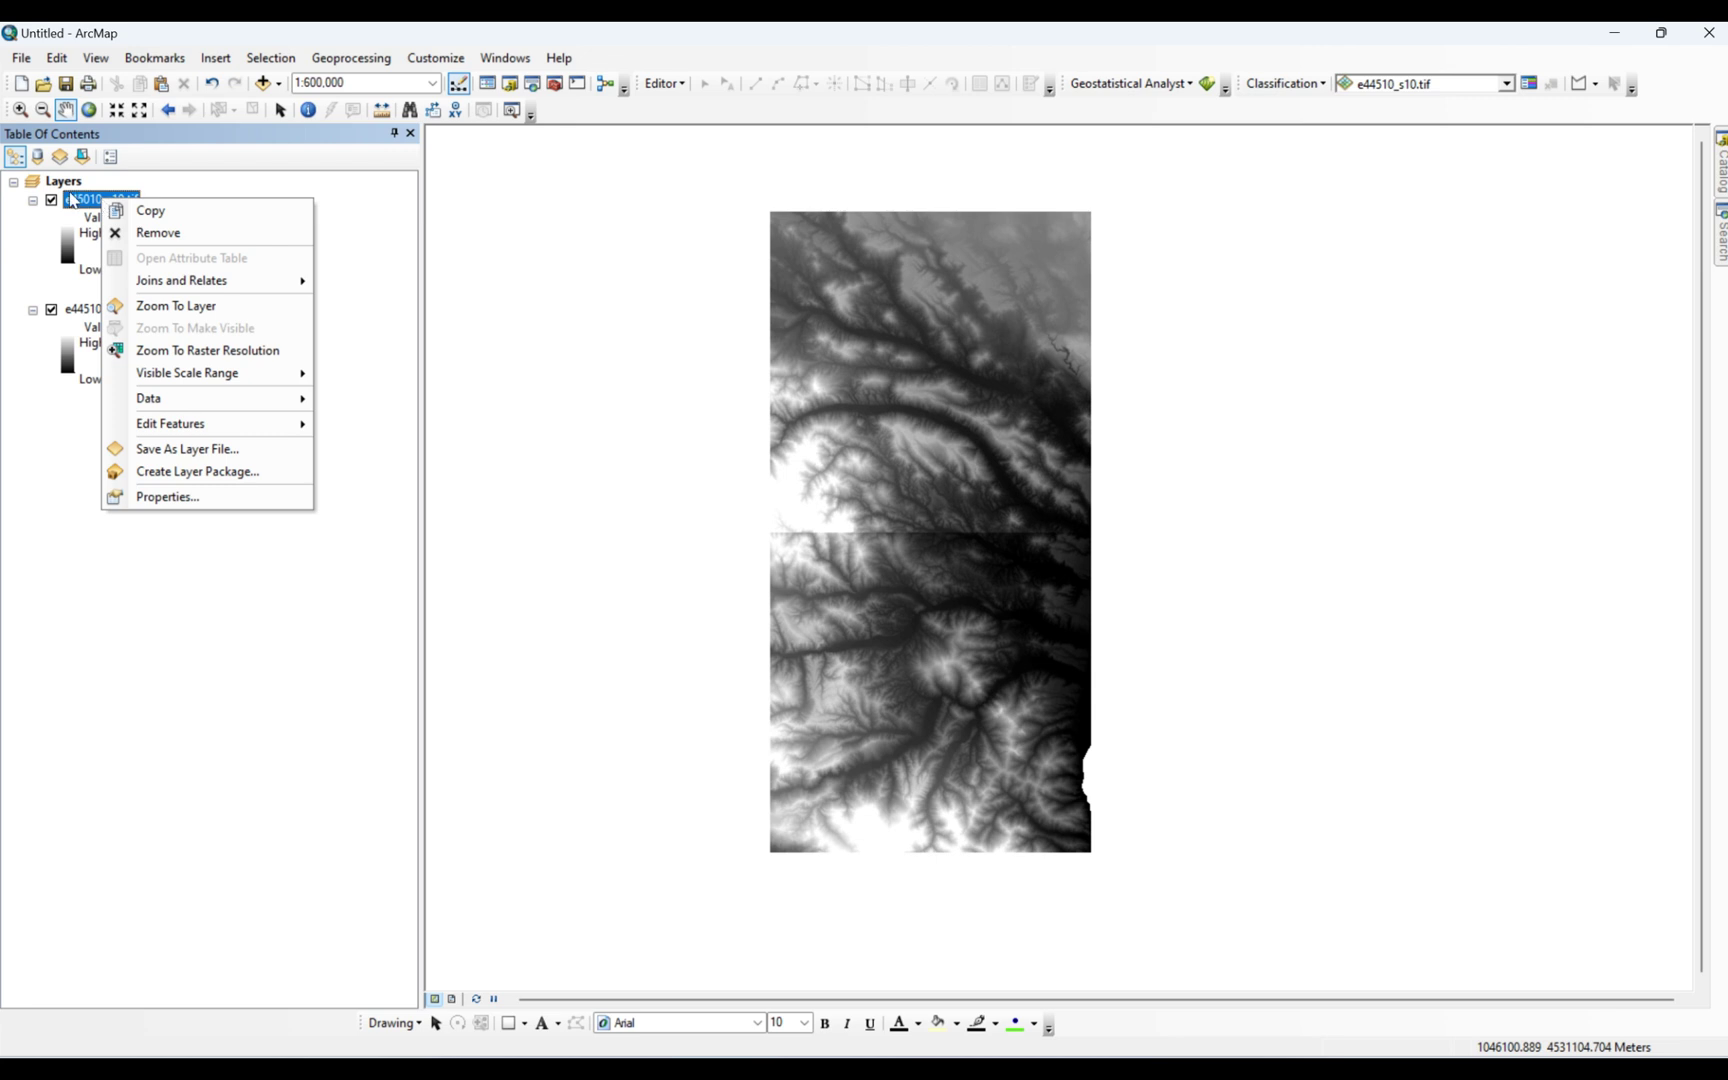
{"action": "left_click", "coordinate": [150, 497]}
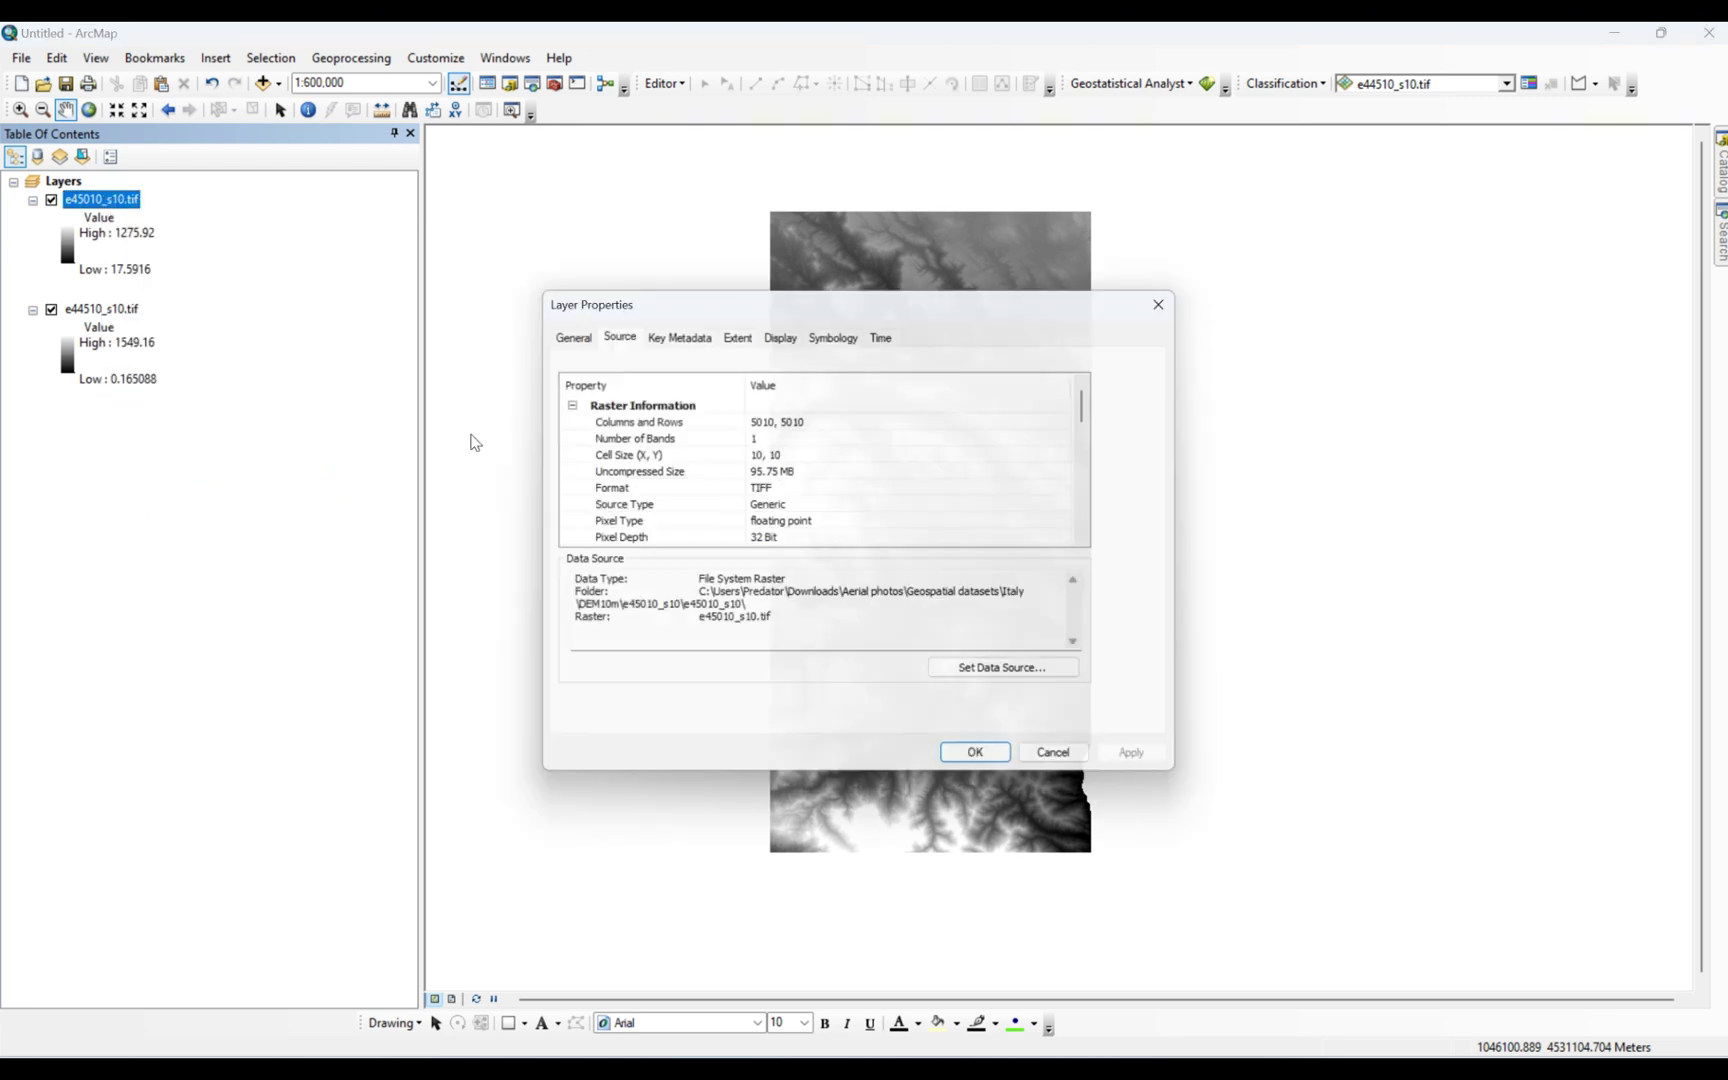
{"action": "left_click", "coordinate": [568, 333]}
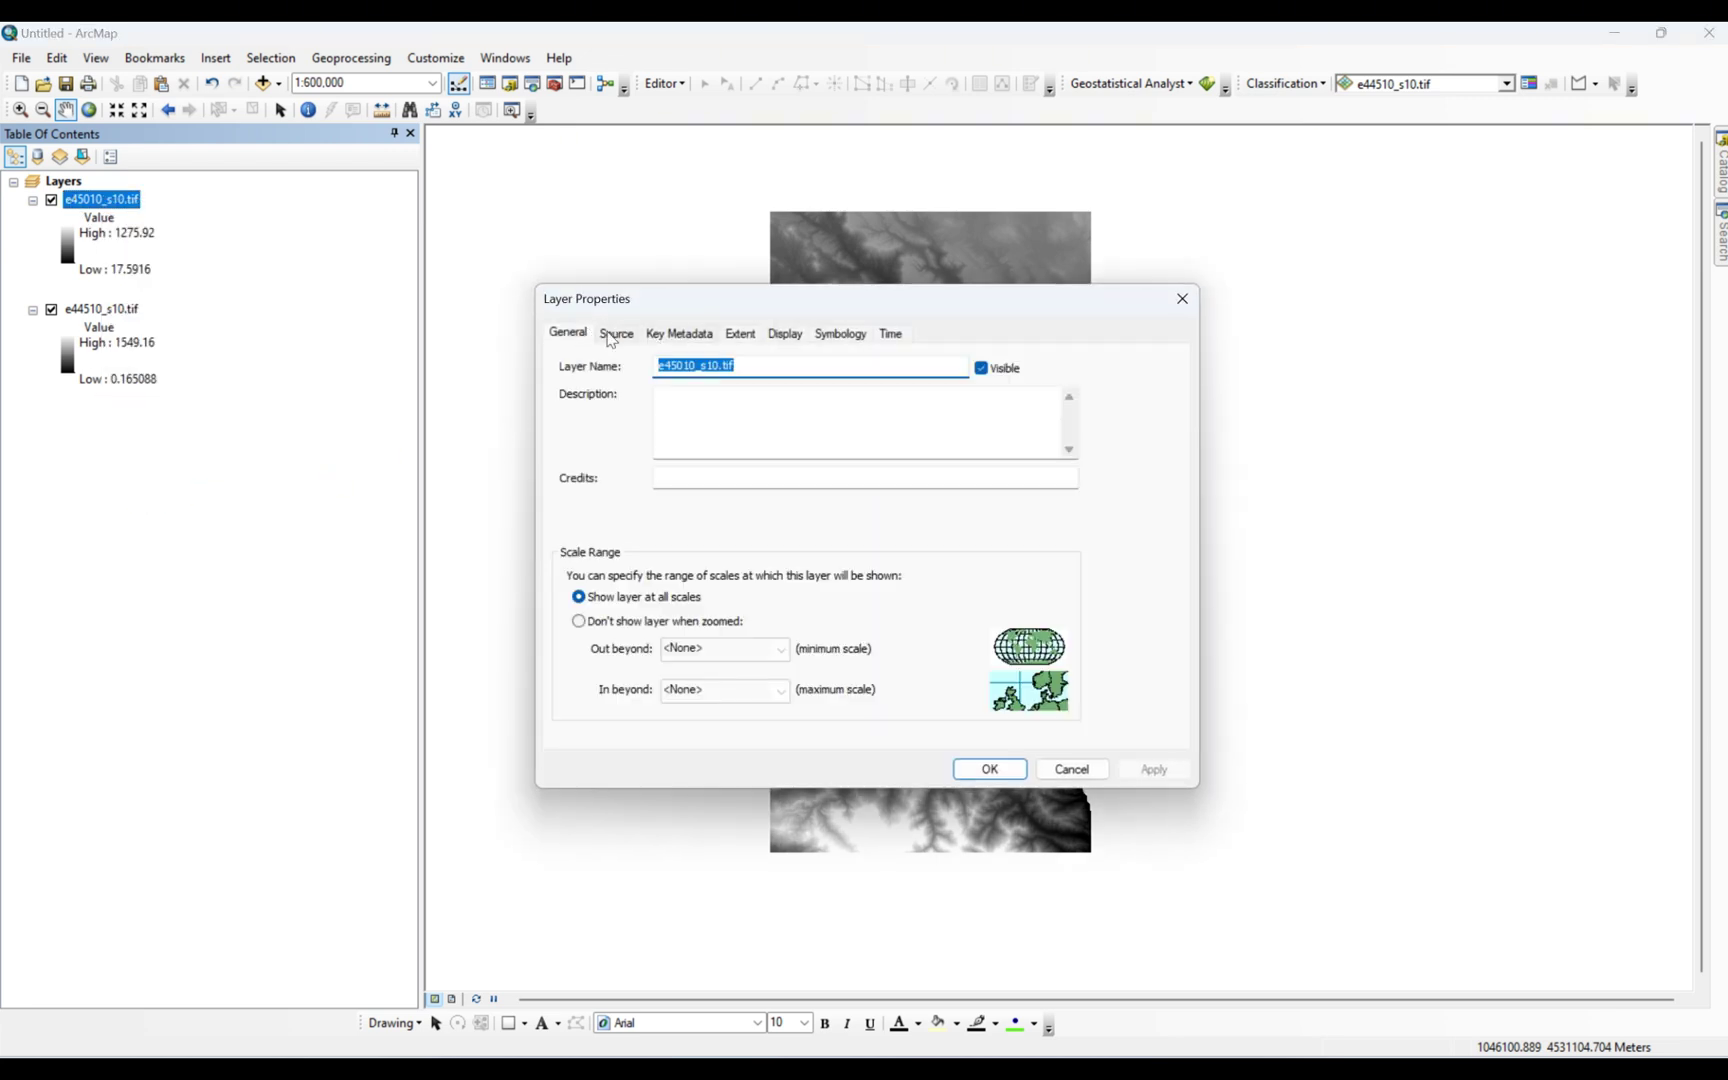
{"action": "left_click", "coordinate": [617, 333]}
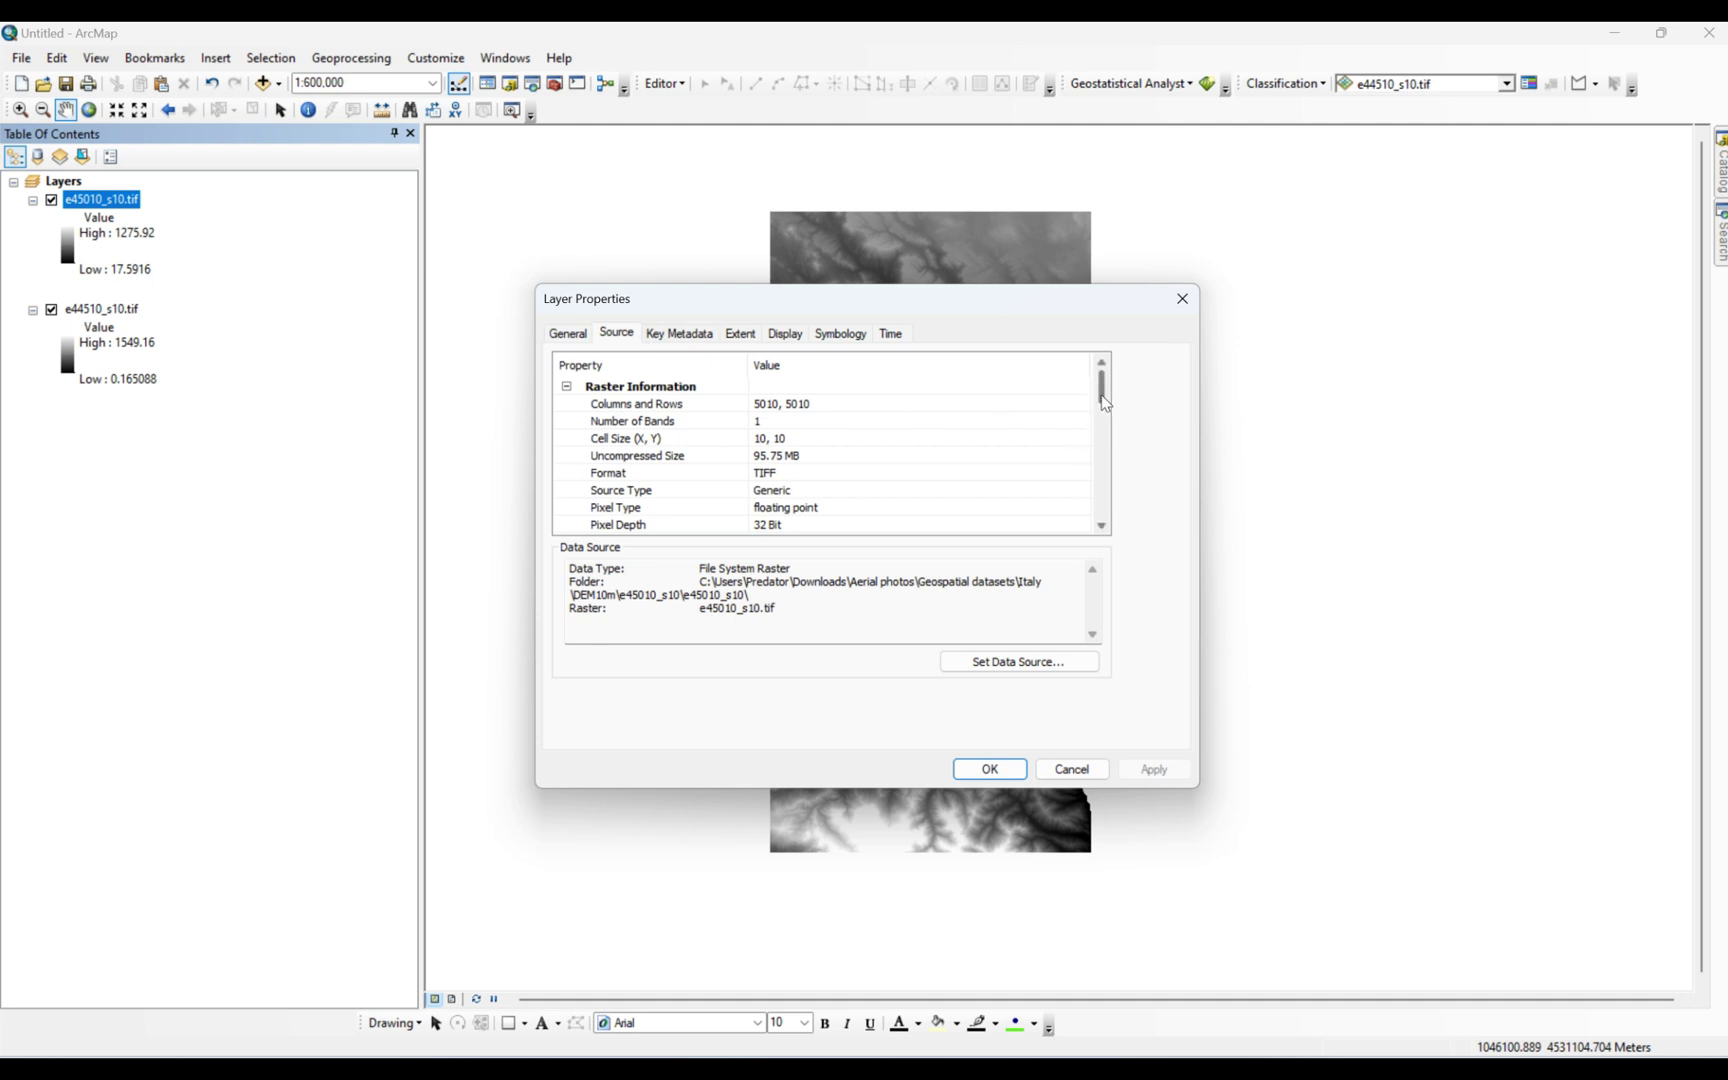
{"action": "left_click_drag", "start_coordinate": [1106, 400], "coordinate": [1123, 459]}
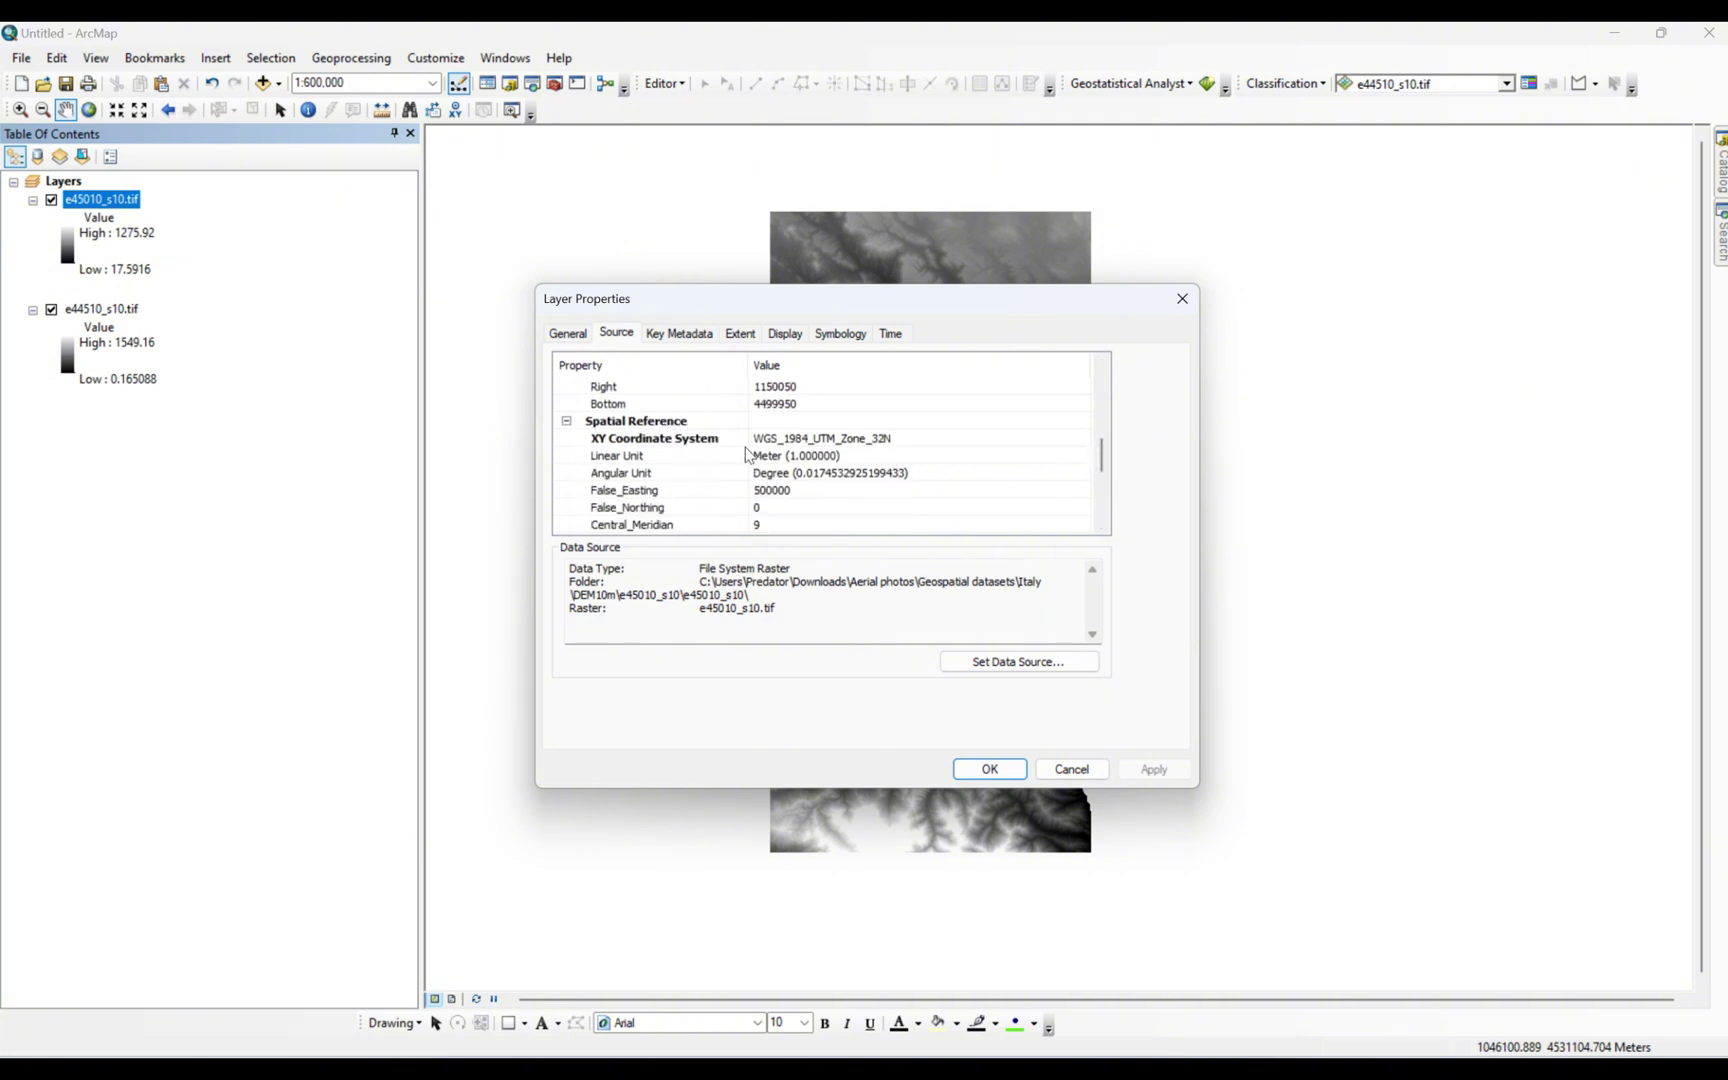
{"action": "left_click", "coordinate": [885, 438]}
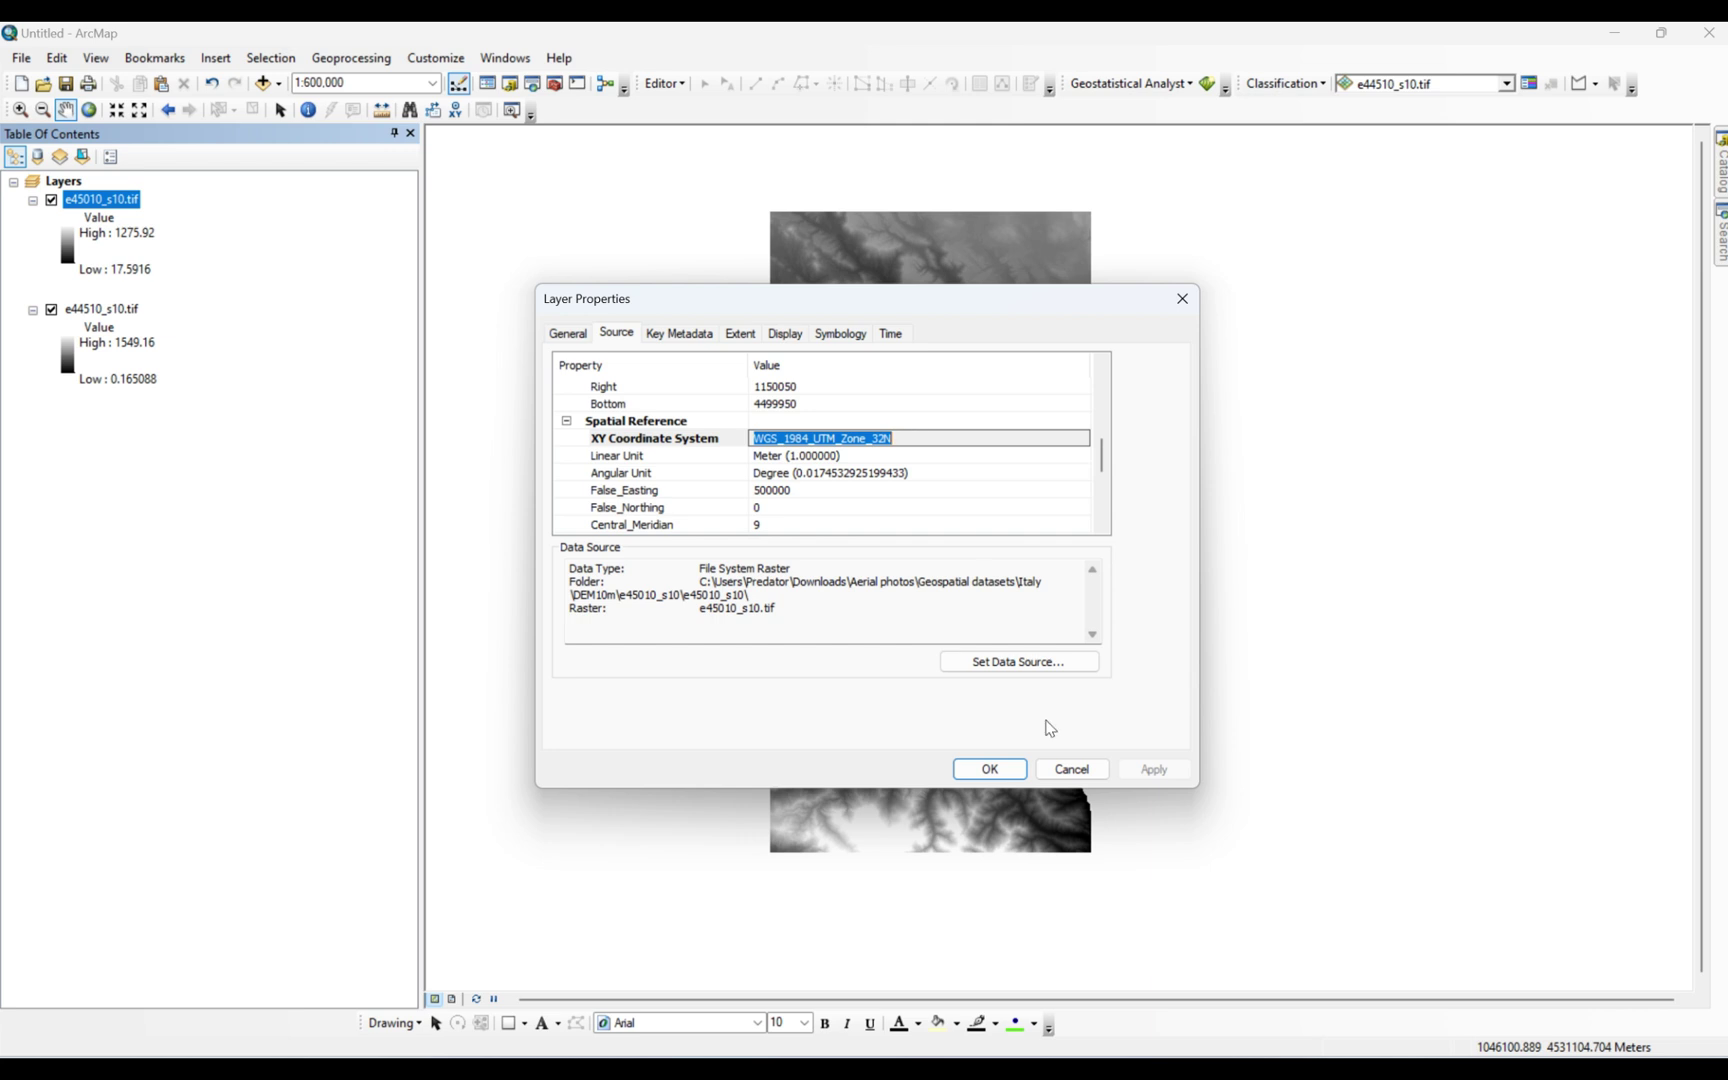
{"action": "left_click", "coordinate": [1069, 769]}
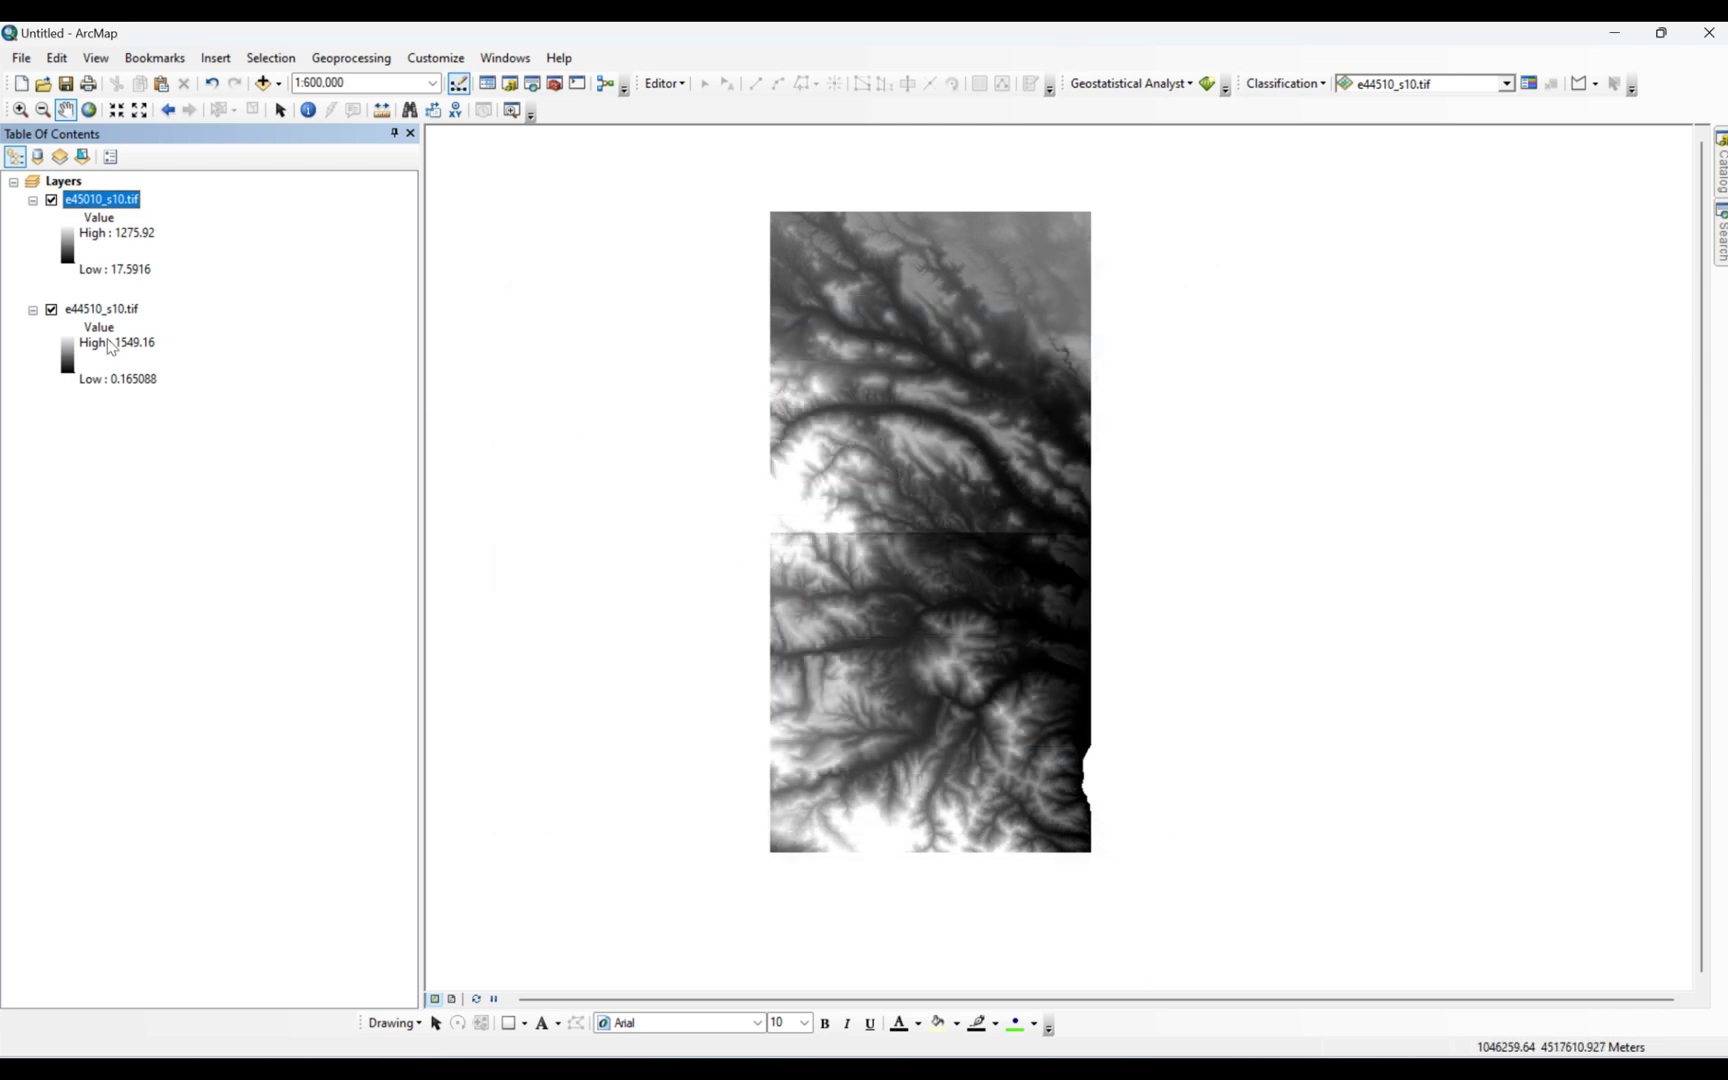
Check the XY coordinate system in the source properties of the e44510_s10.tif layer and close them without changes.
{"action": "right_click", "coordinate": [111, 307]}
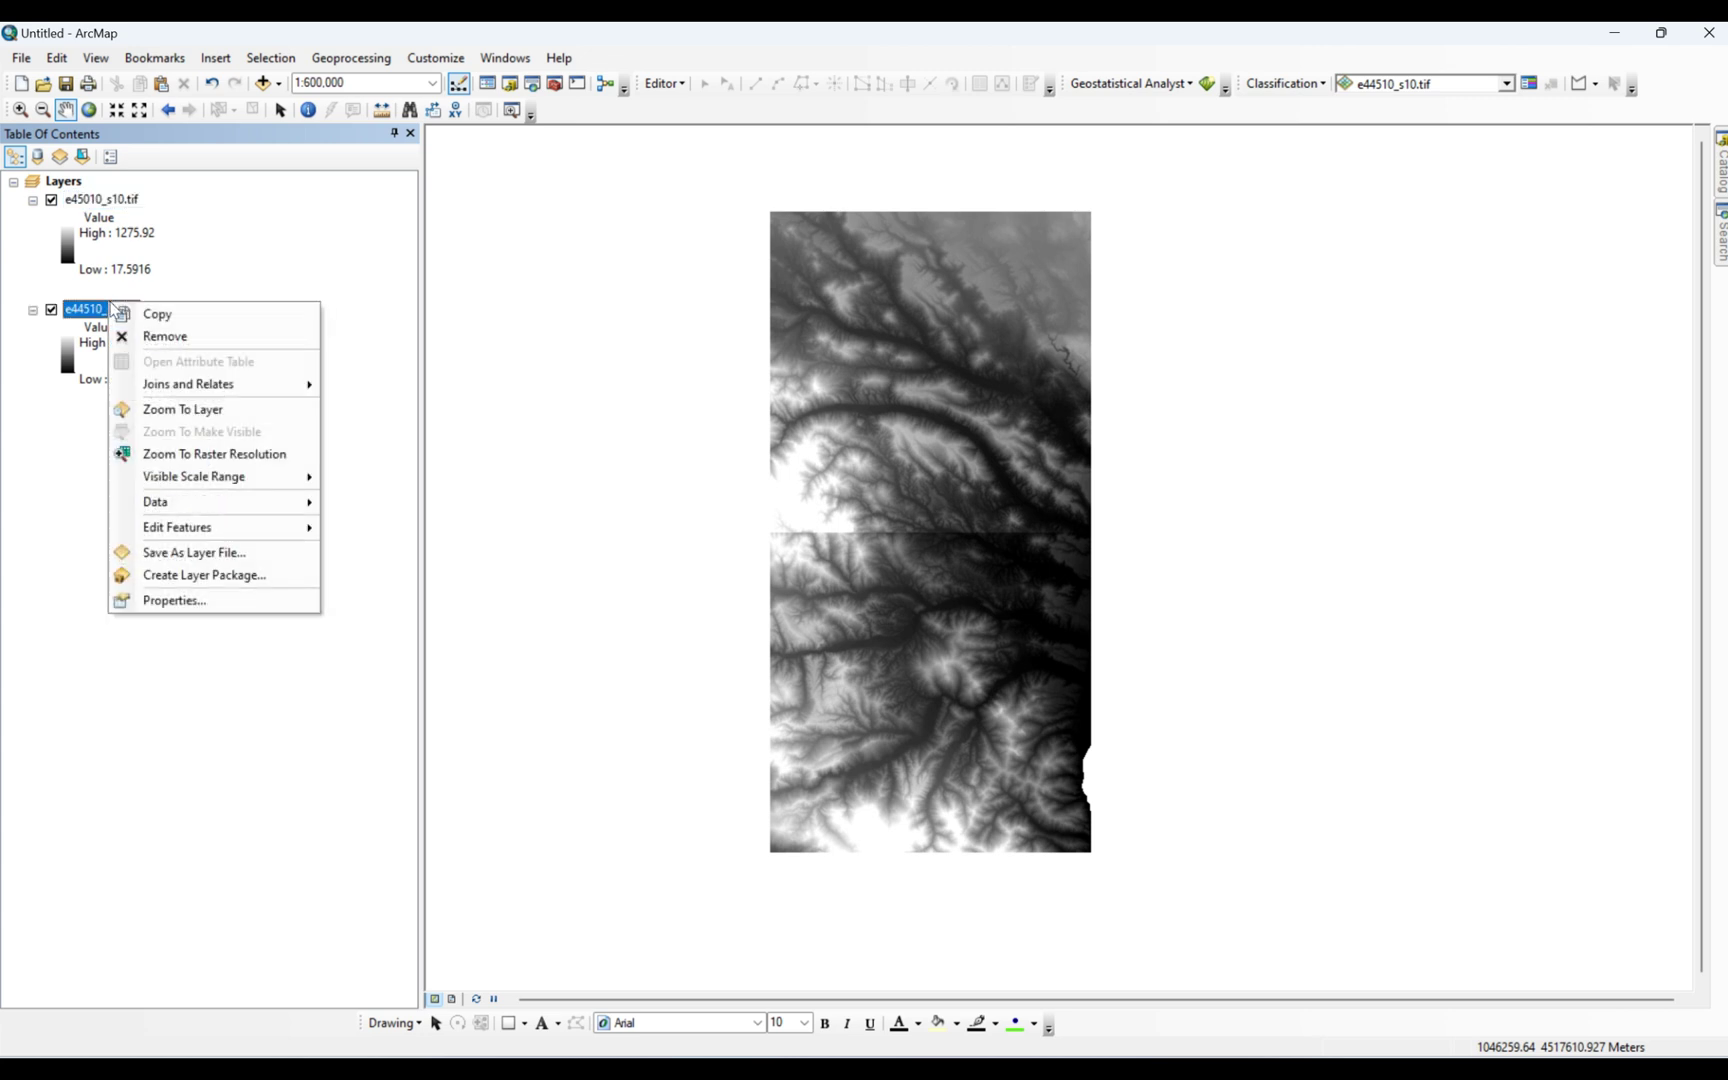
{"action": "left_click", "coordinate": [170, 600]}
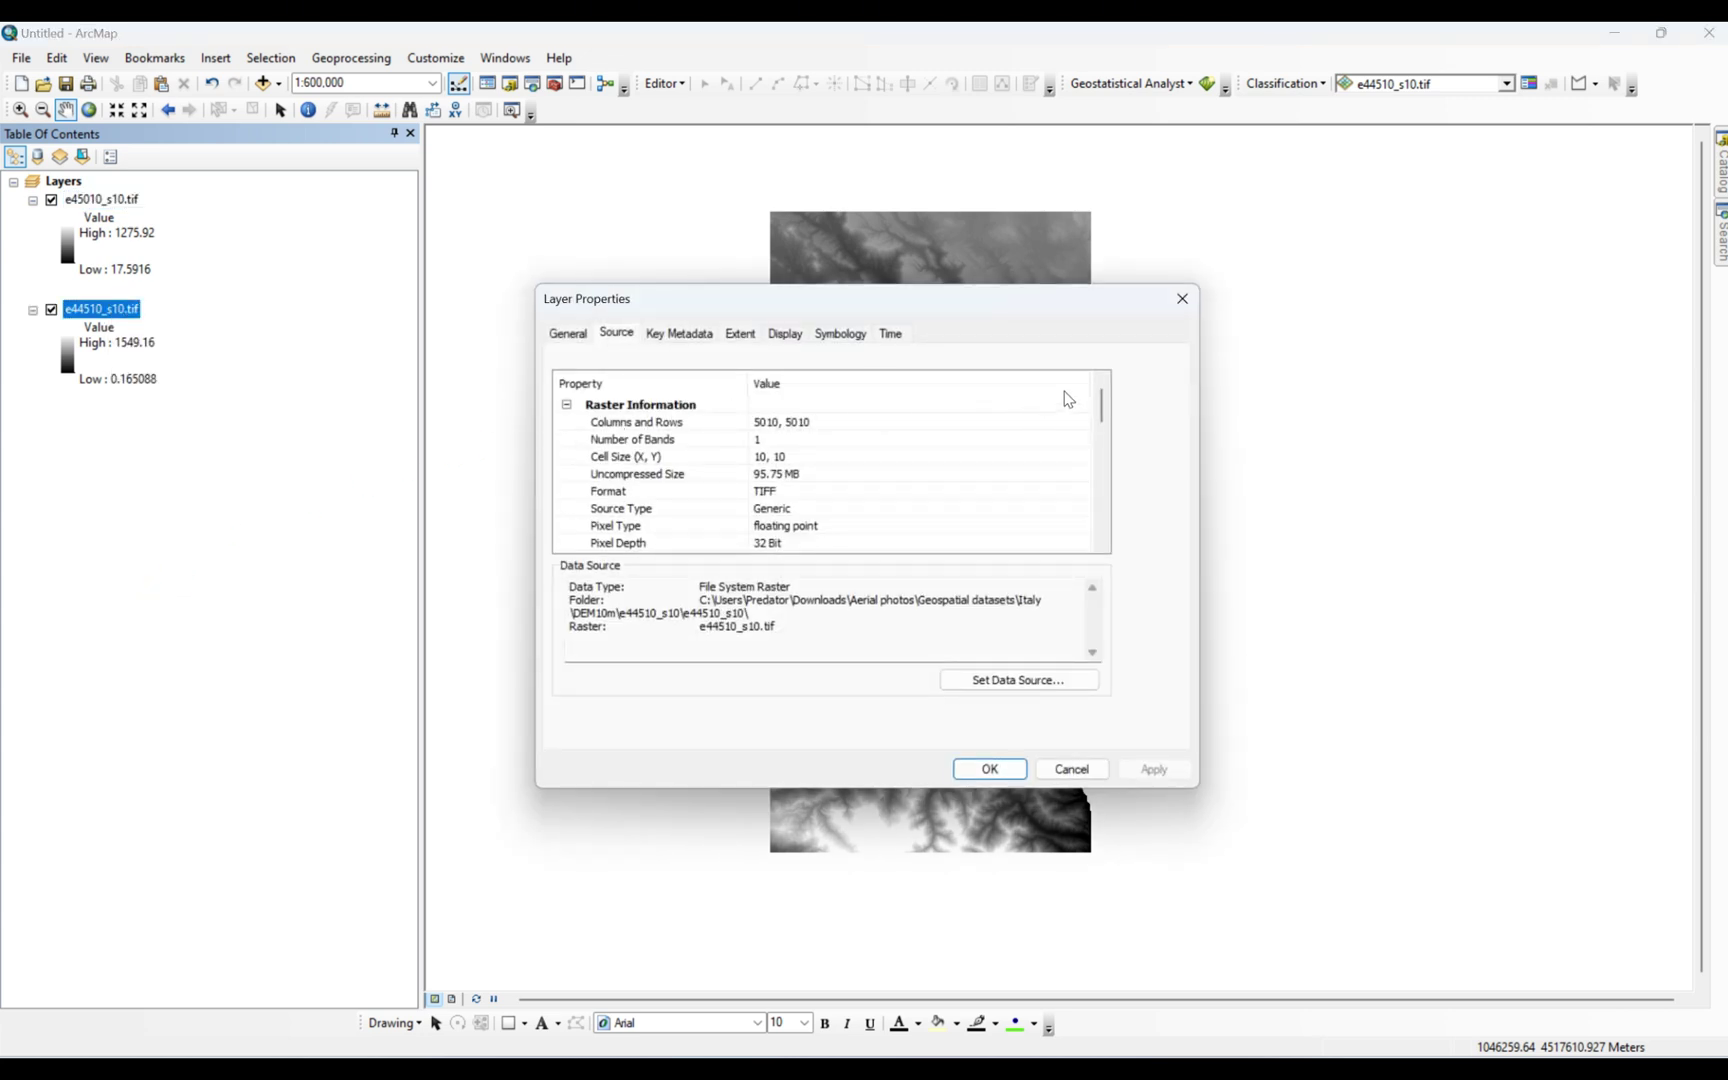
{"action": "left_click_drag", "start_coordinate": [1103, 408], "coordinate": [1110, 480]}
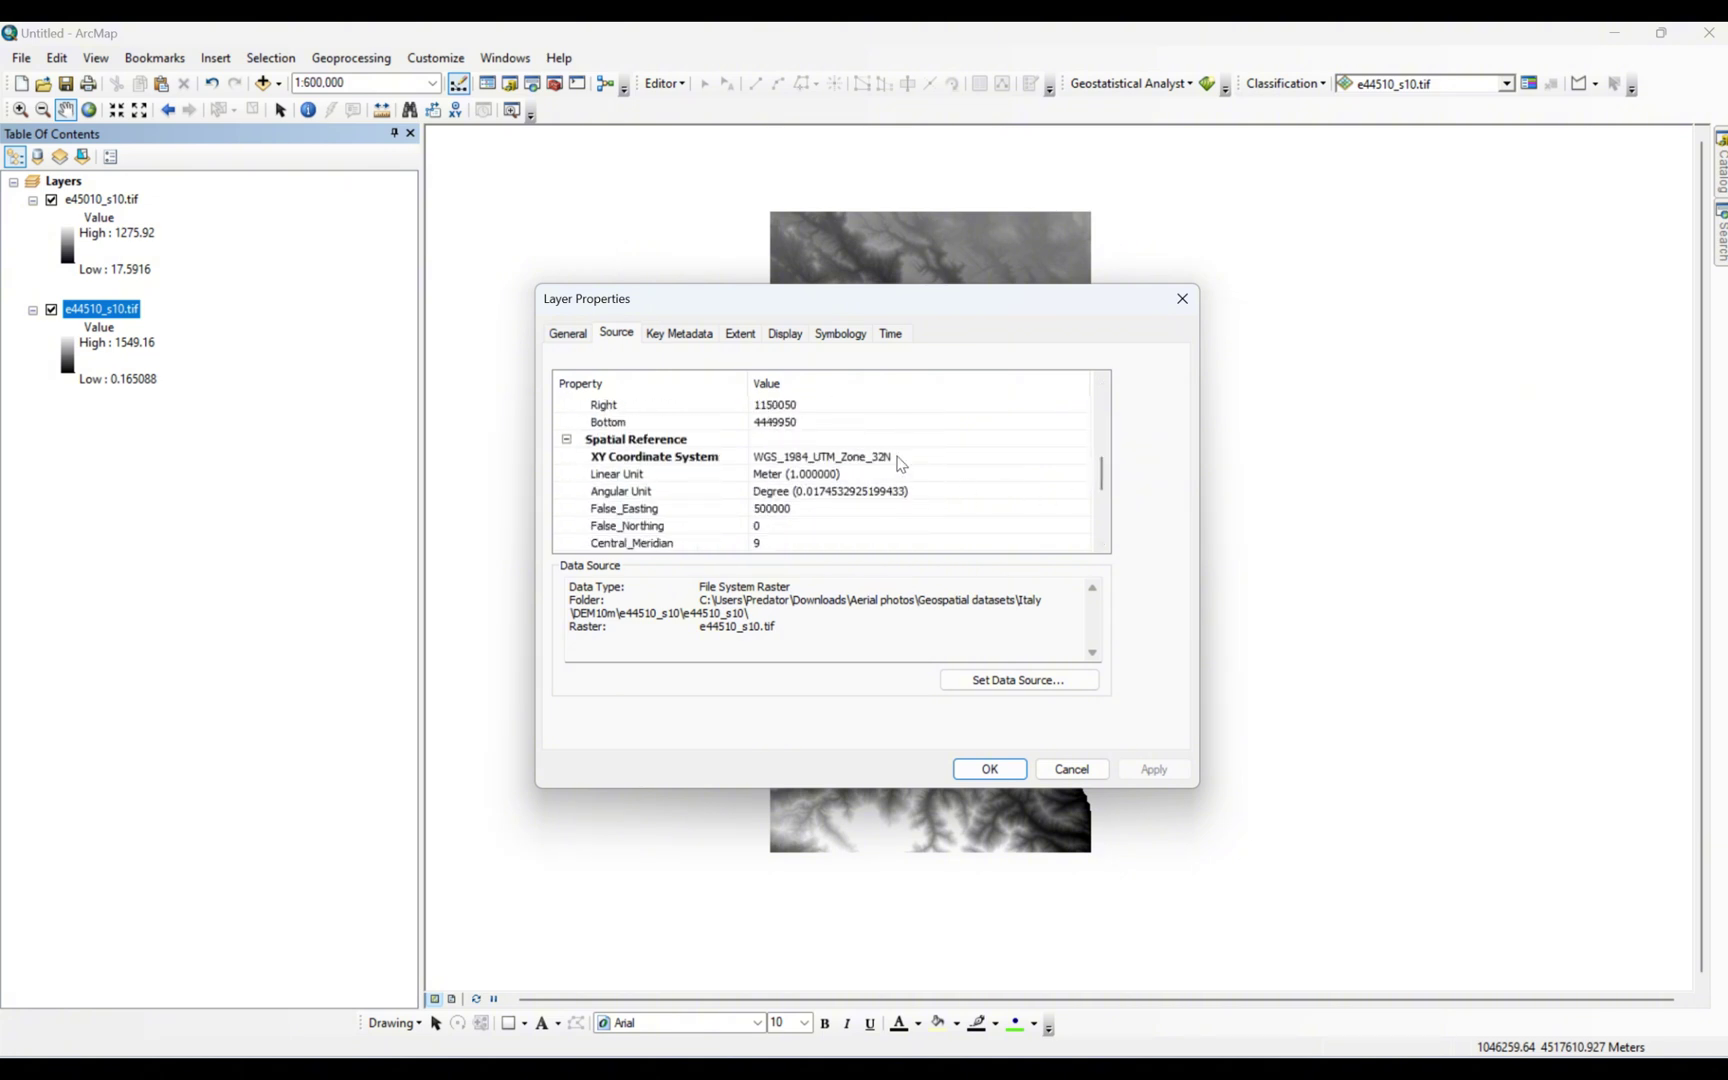
{"action": "left_click", "coordinate": [1050, 768]}
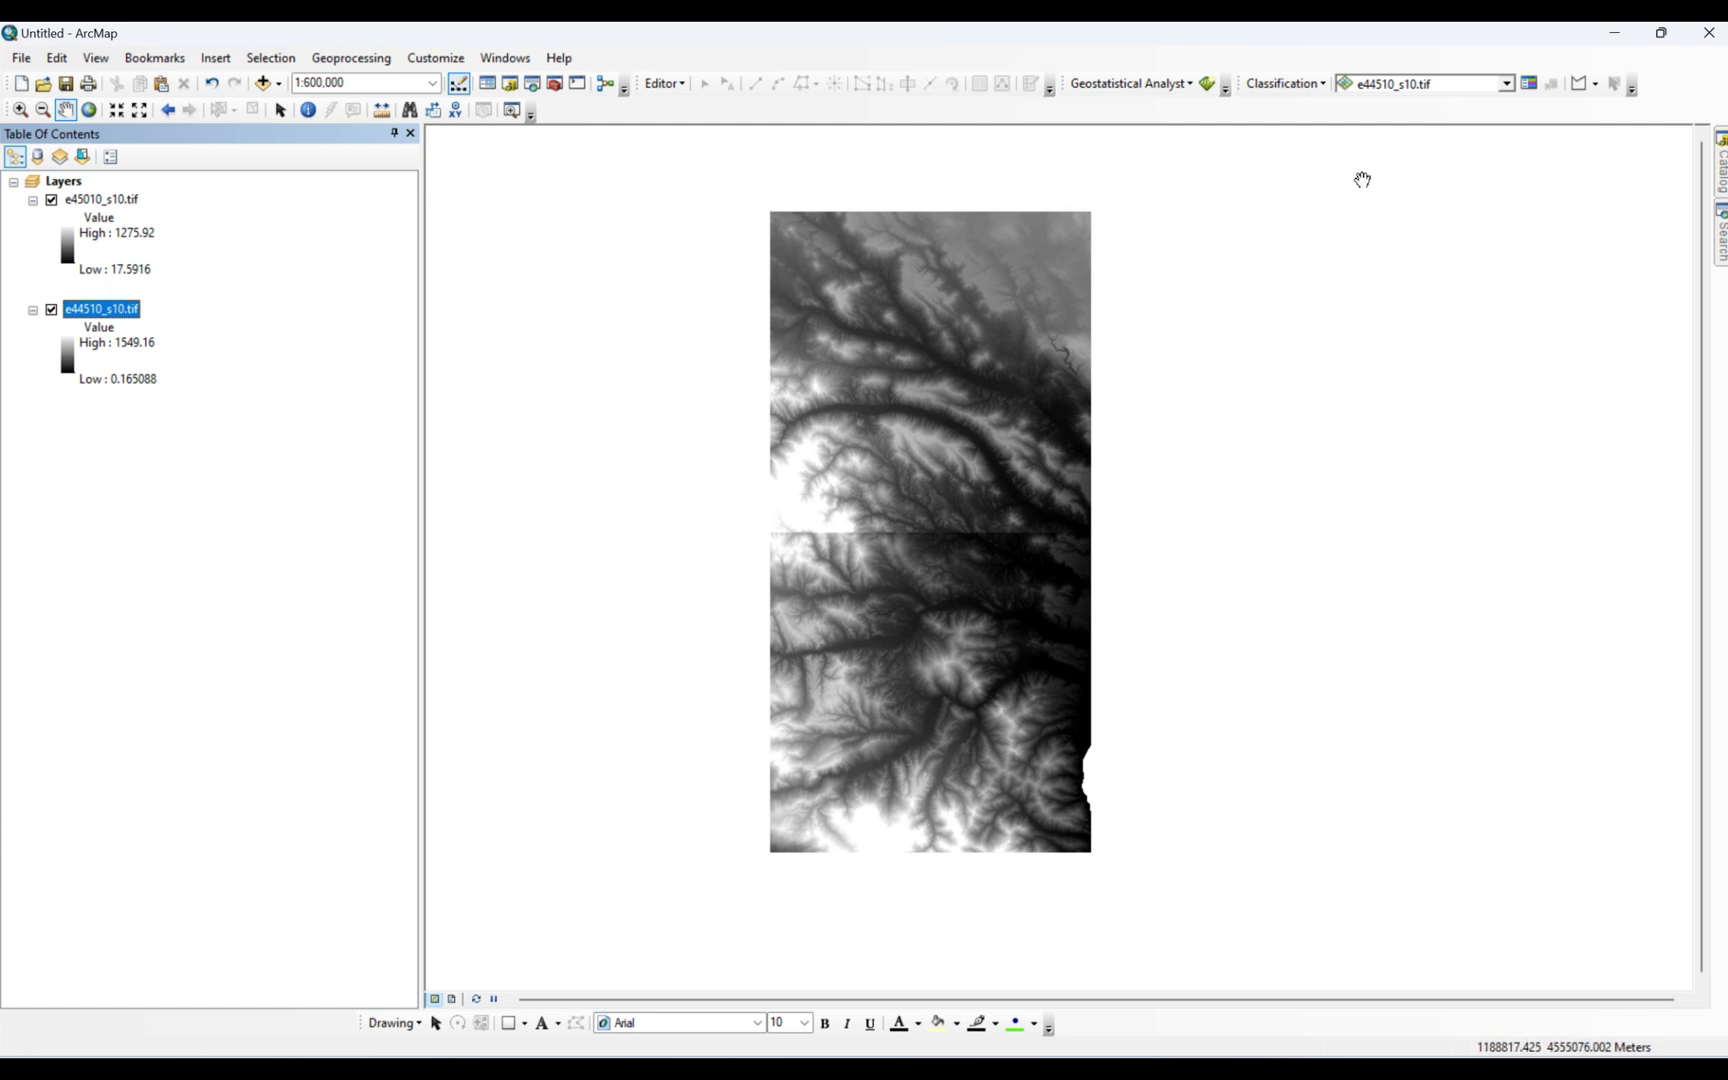
Open the Search window and restrict it to geoprocessing tools.
{"action": "left_click", "coordinate": [1721, 235]}
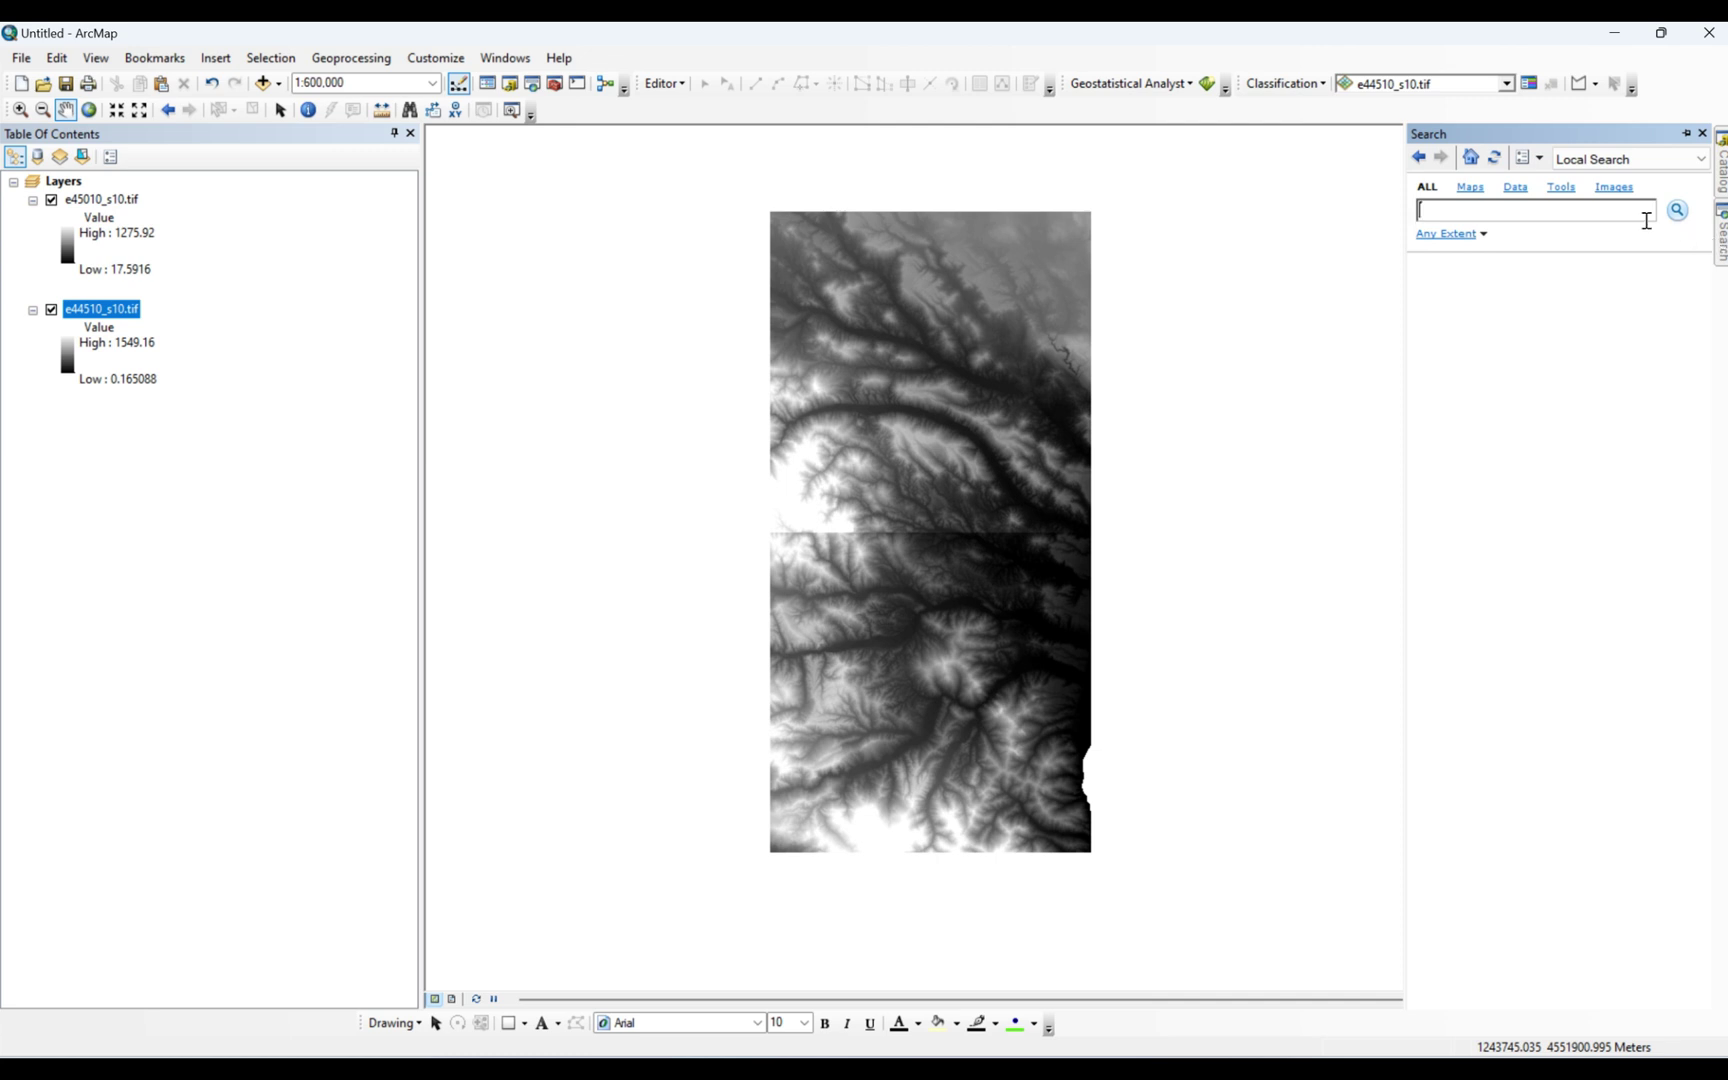
{"action": "left_click", "coordinate": [1561, 188]}
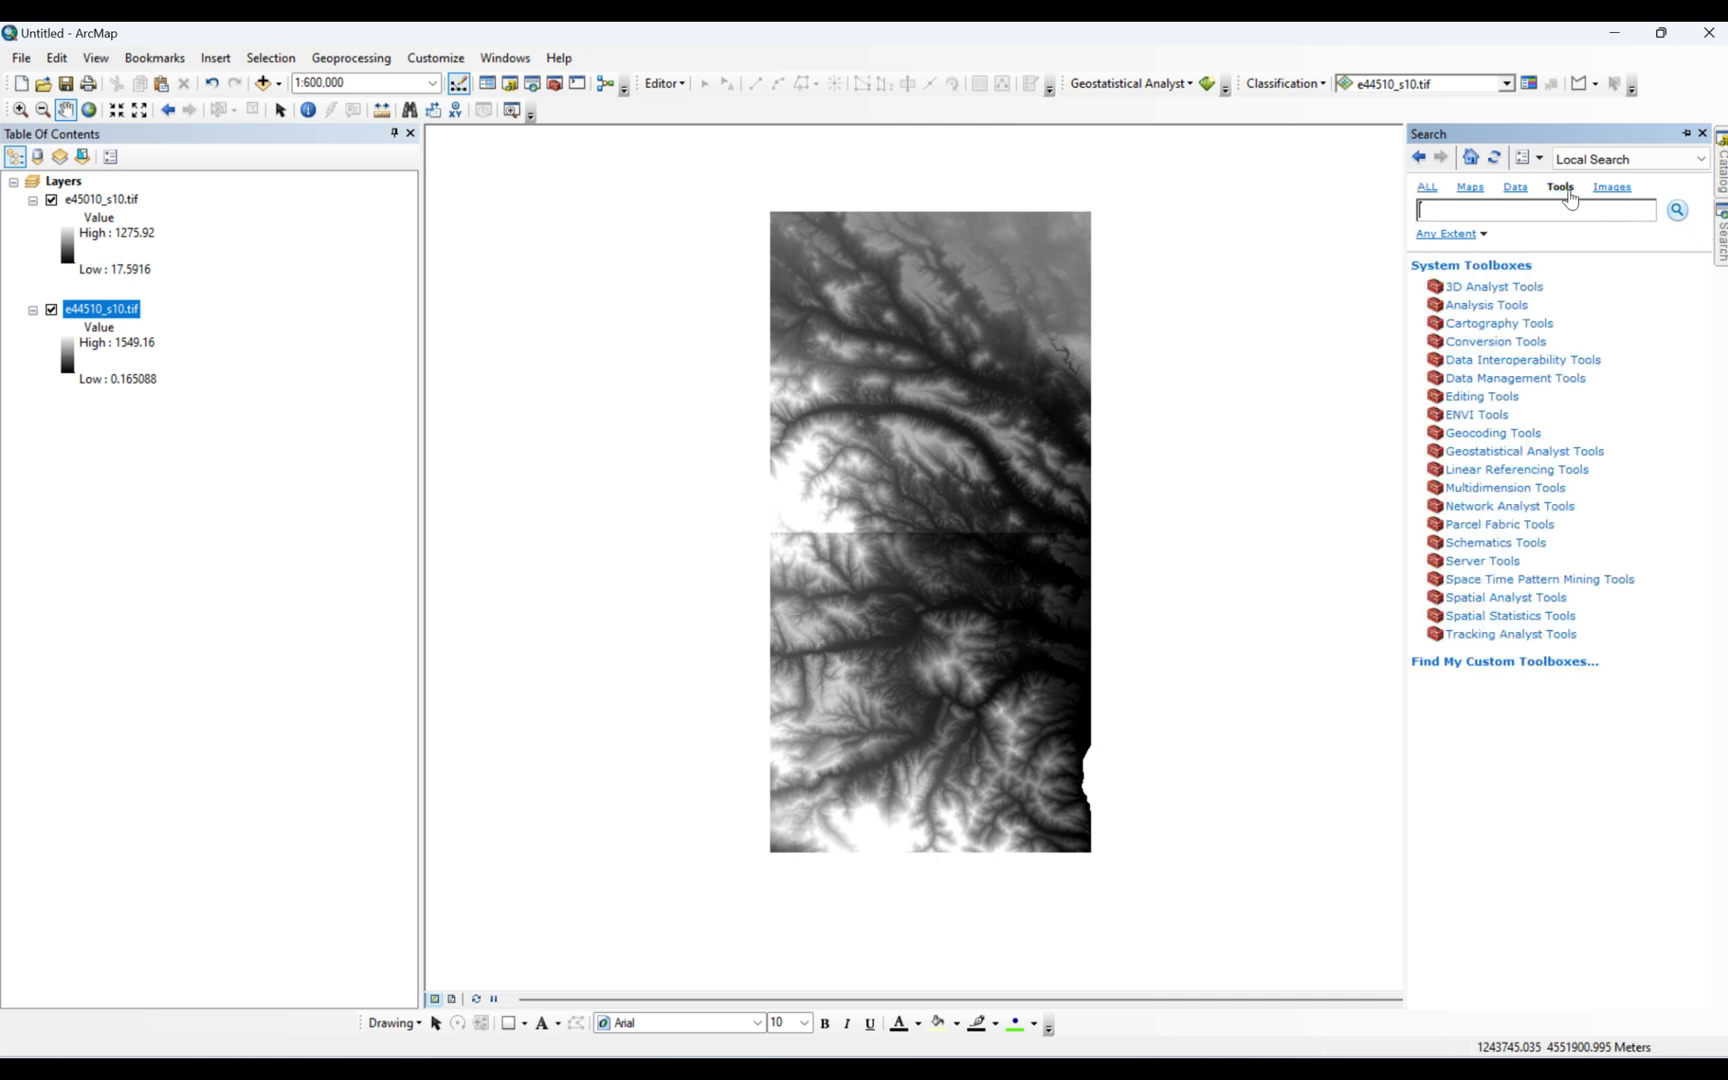
{"action": "left_click", "coordinate": [517, 58]}
{"action": "mouse_move", "coordinate": [559, 58]}
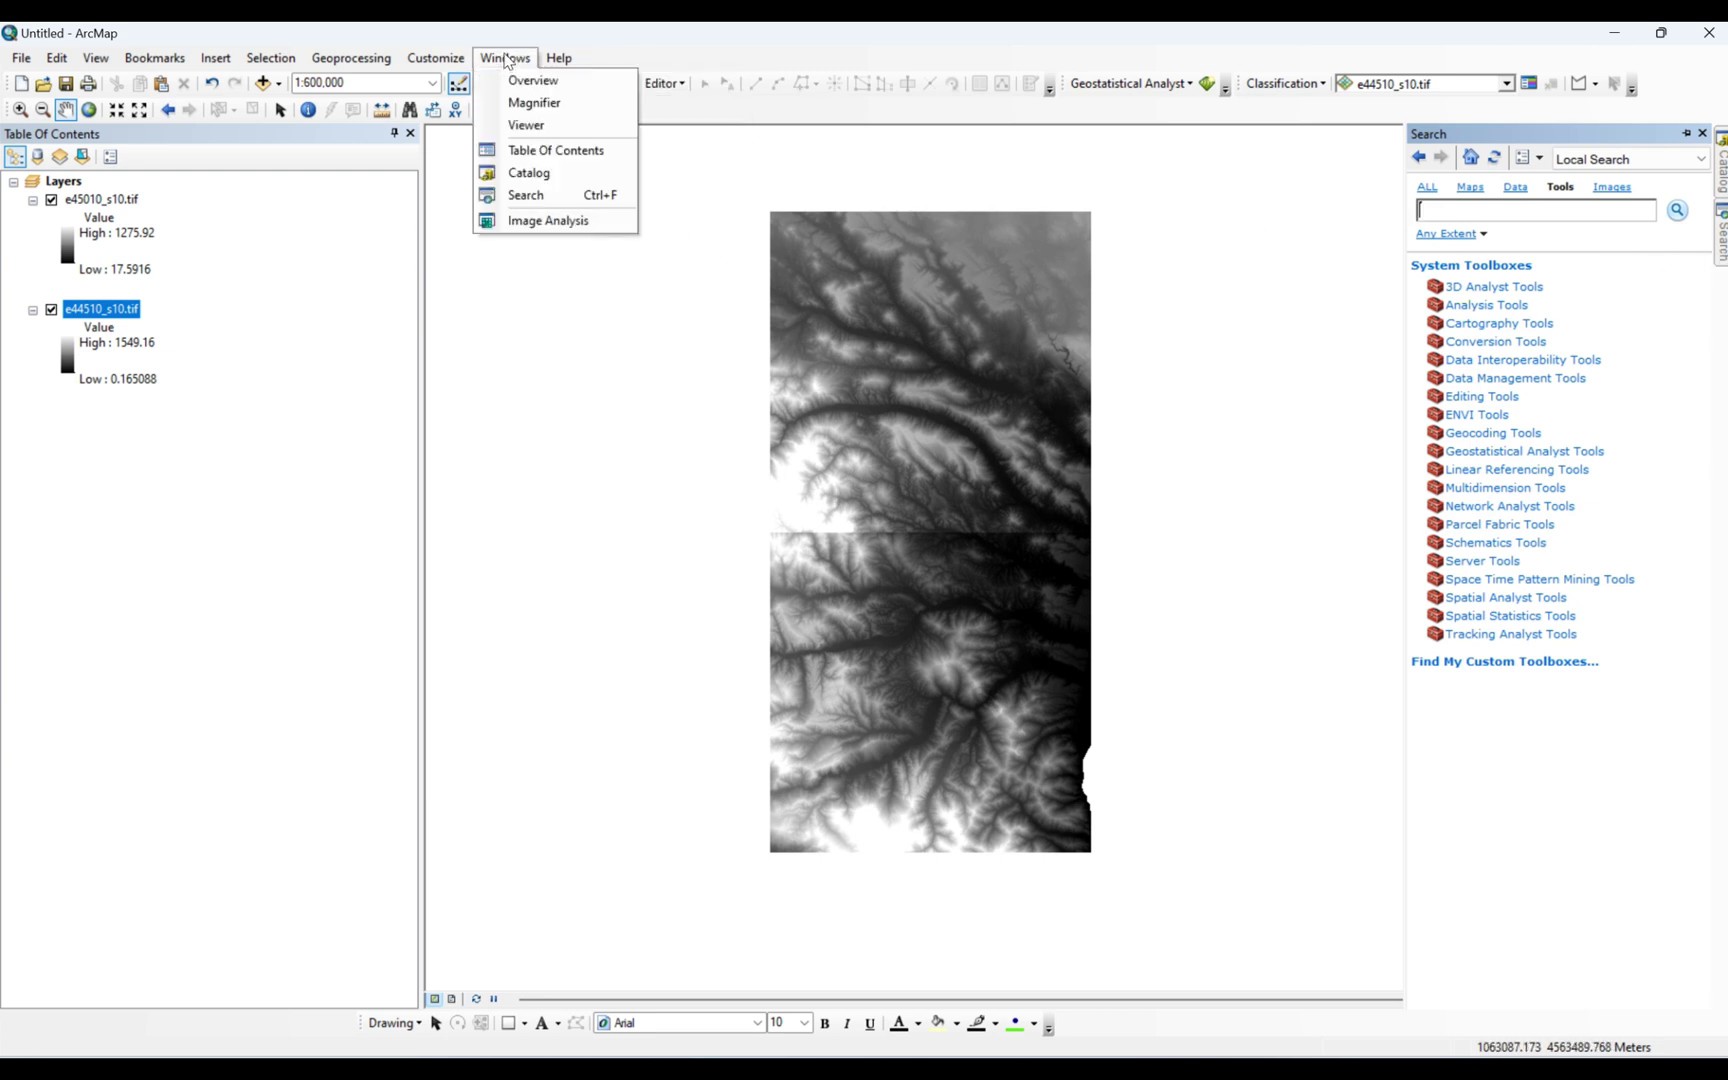
{"action": "left_click", "coordinate": [463, 60]}
{"action": "left_click", "coordinate": [497, 58]}
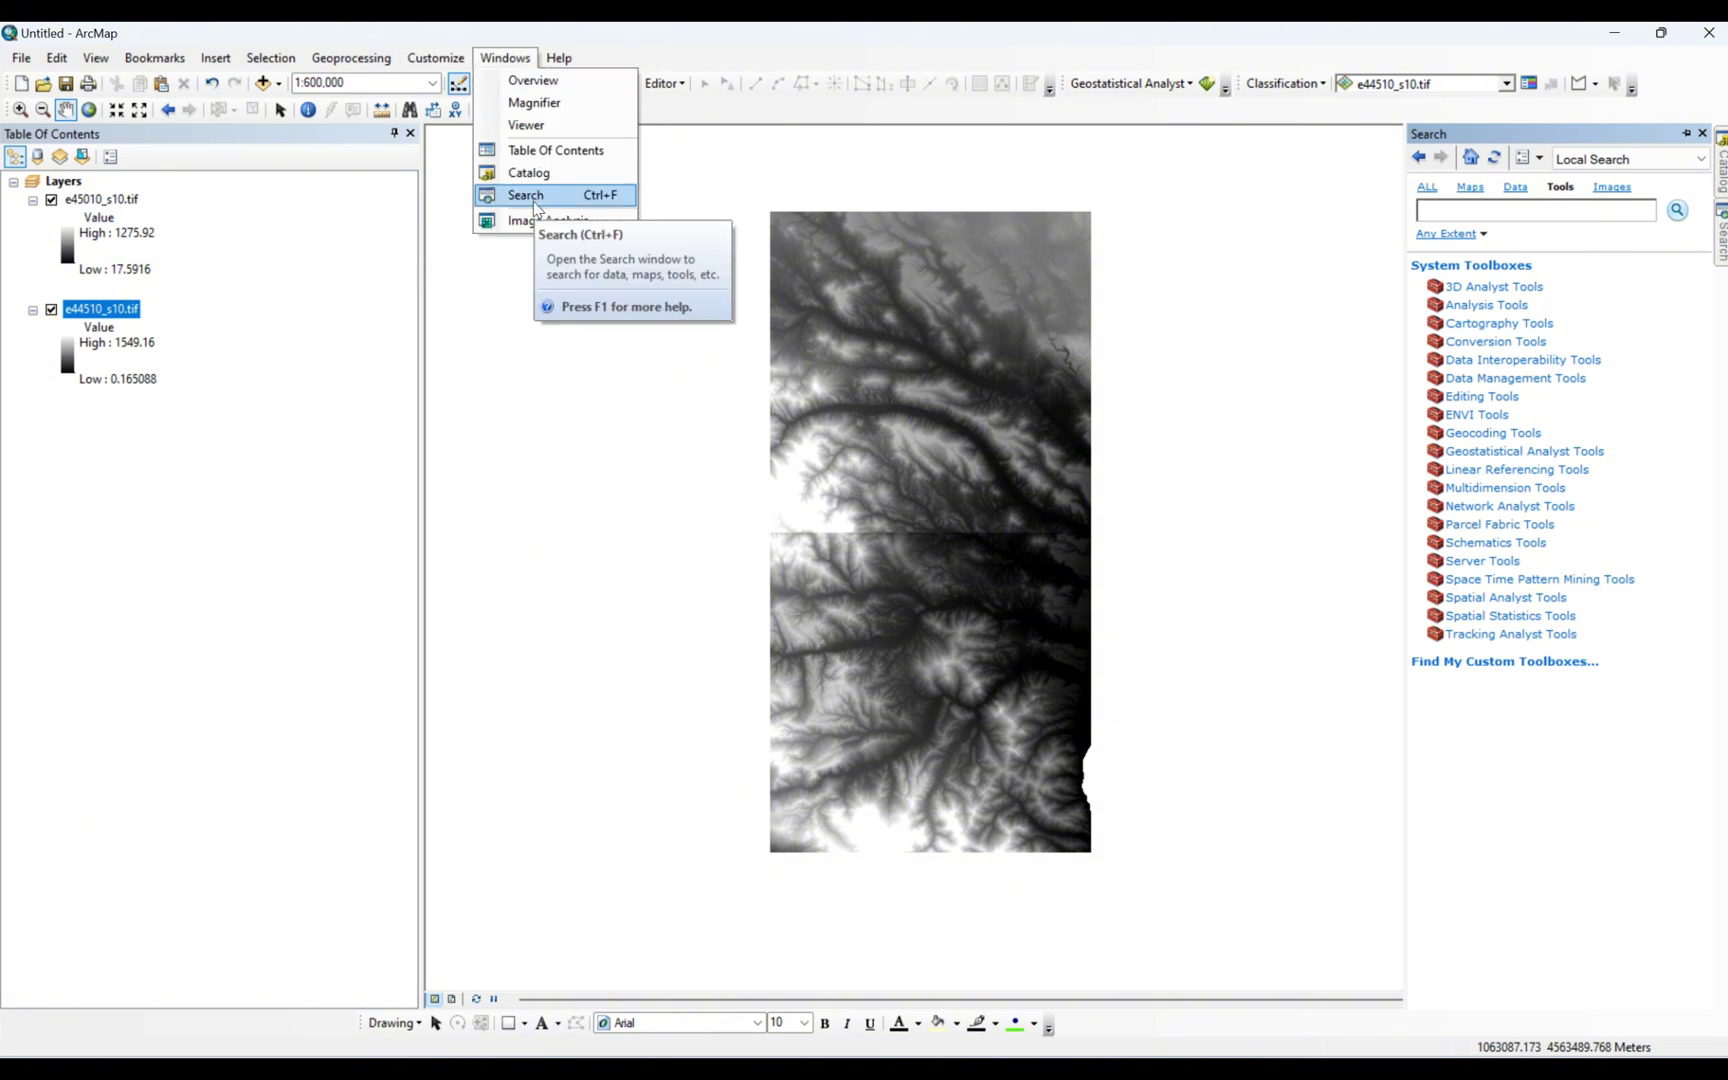
Search for the tool "mosaic to new raster (data management)" and open Mosaic To New Raster, moving its dialog clear of the search results.
{"action": "left_click", "coordinate": [1543, 211]}
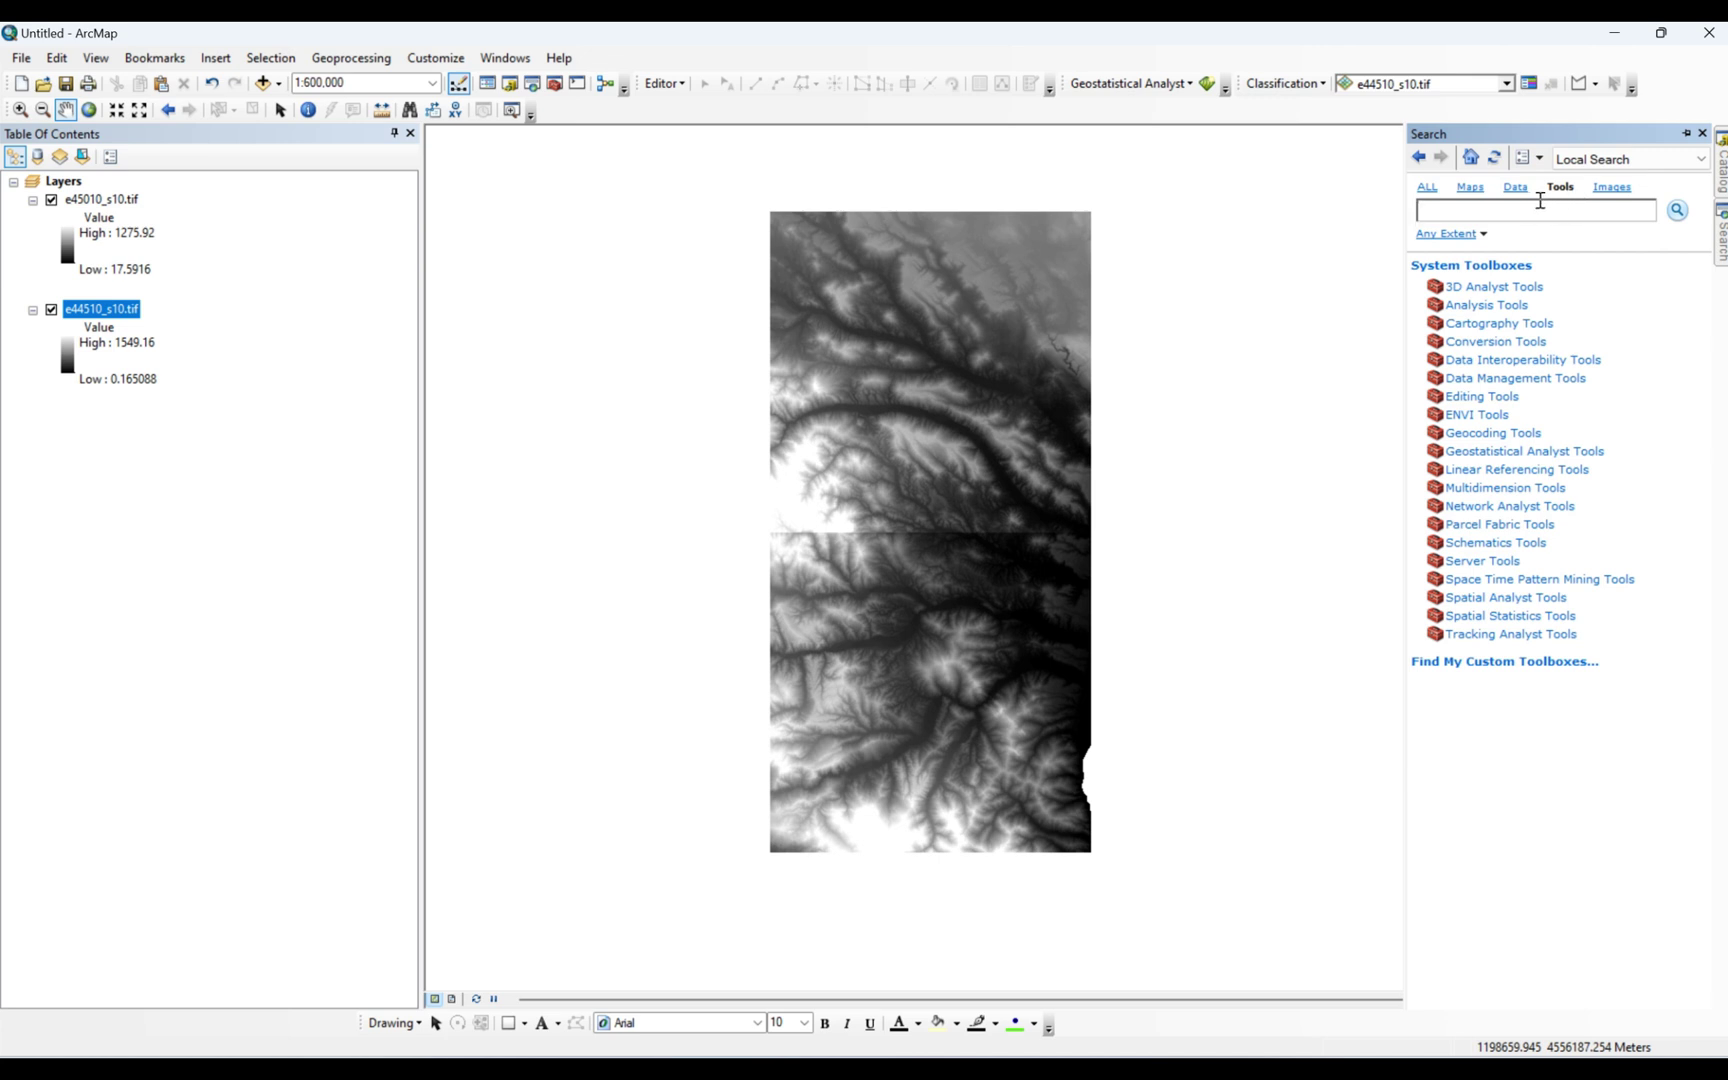
{"action": "type", "text": "mos"}
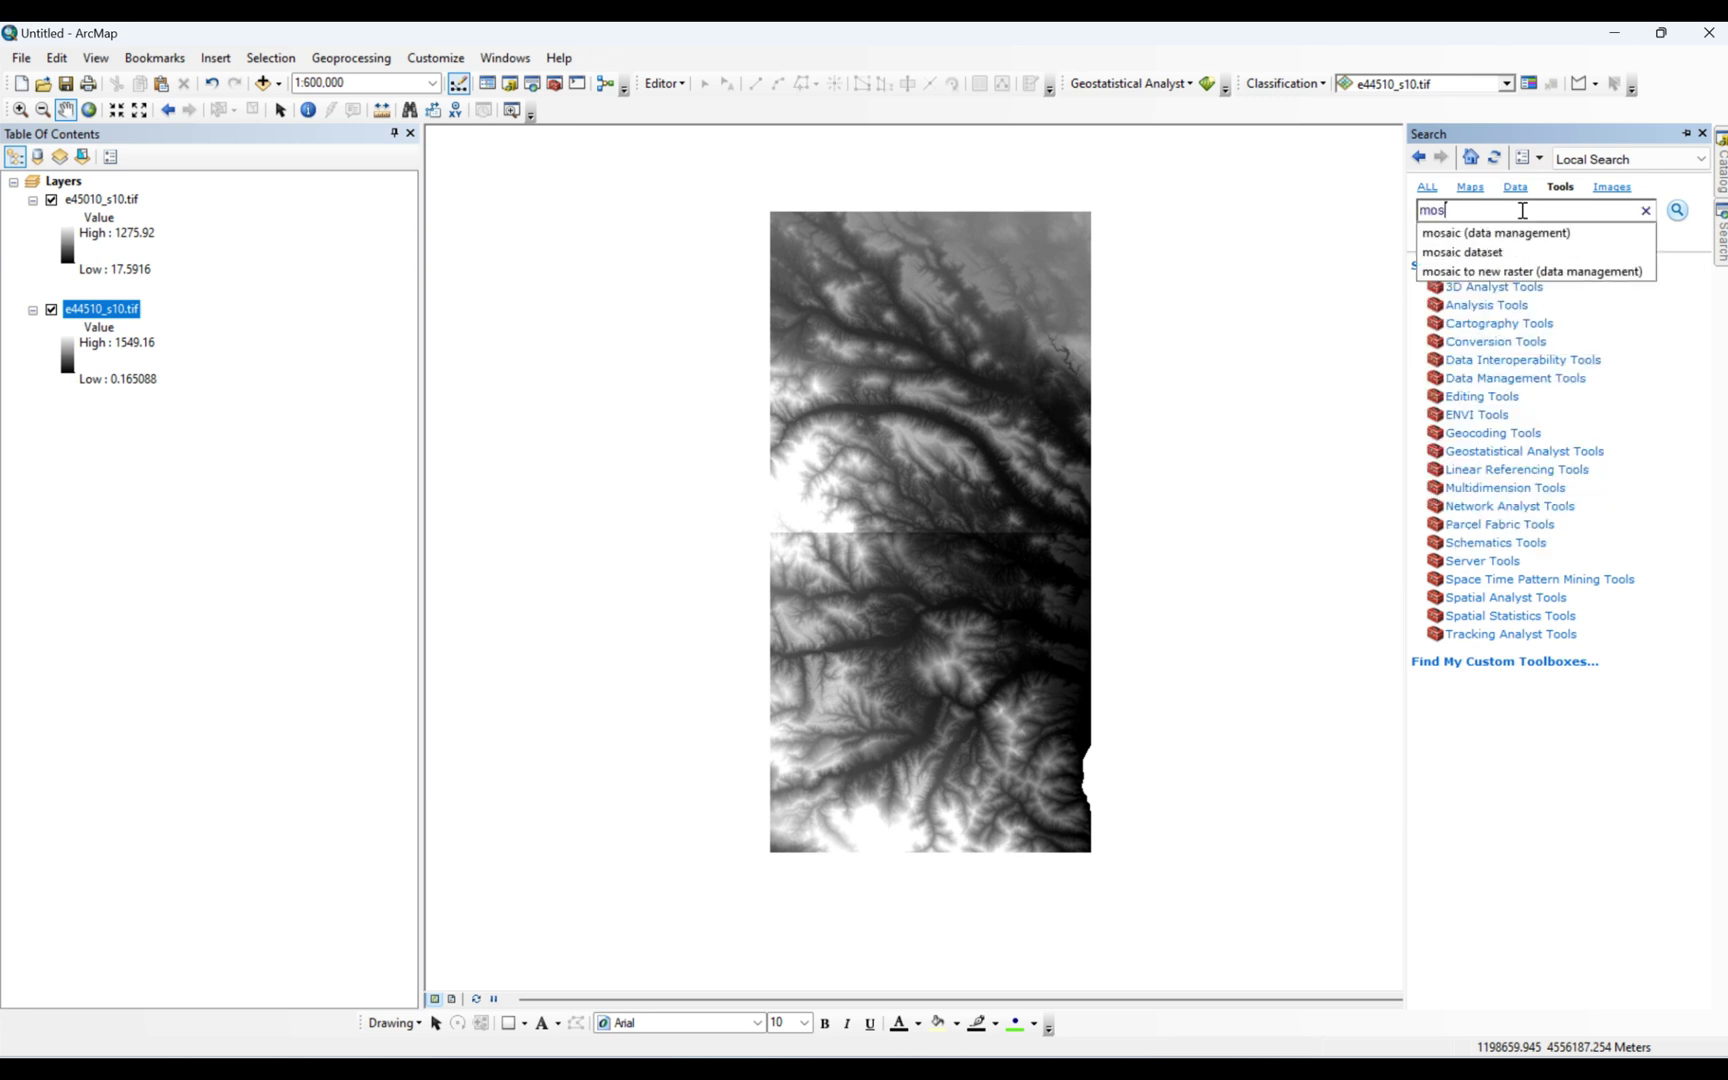
{"action": "left_click", "coordinate": [1474, 272]}
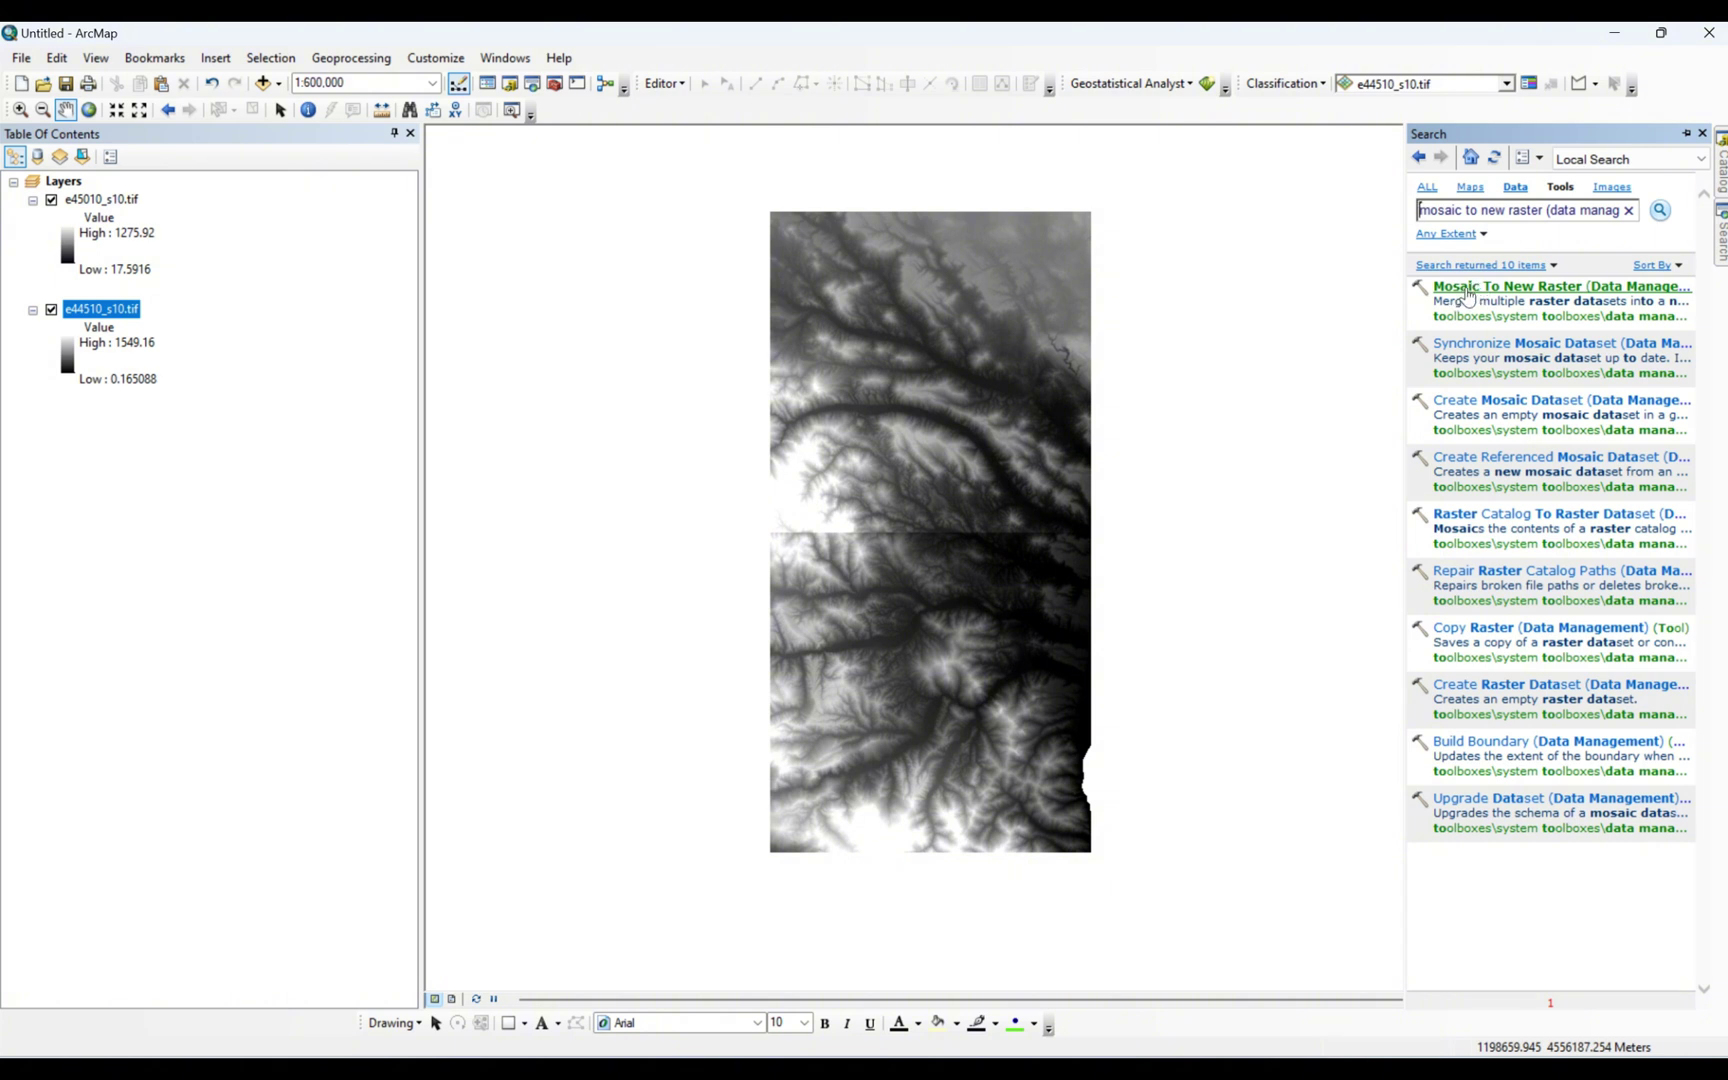
{"action": "left_click", "coordinate": [1466, 290]}
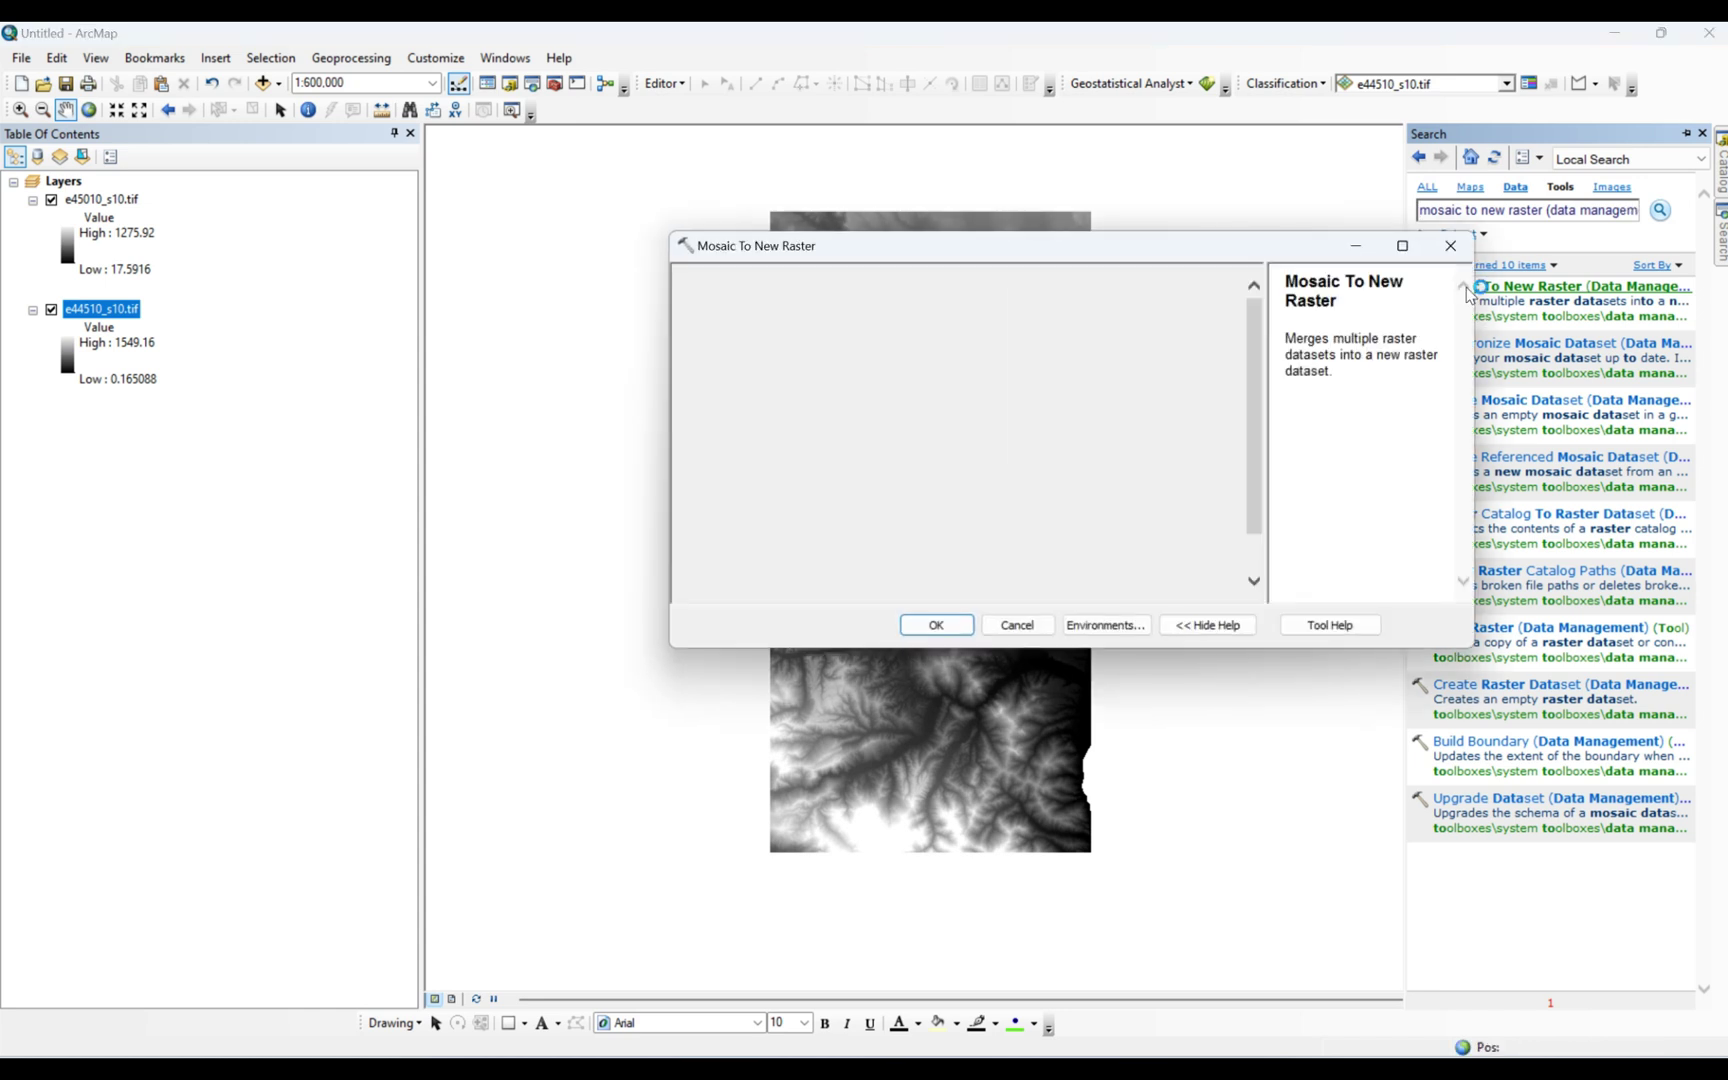
{"action": "left_click_drag", "start_coordinate": [1135, 252], "coordinate": [977, 247]}
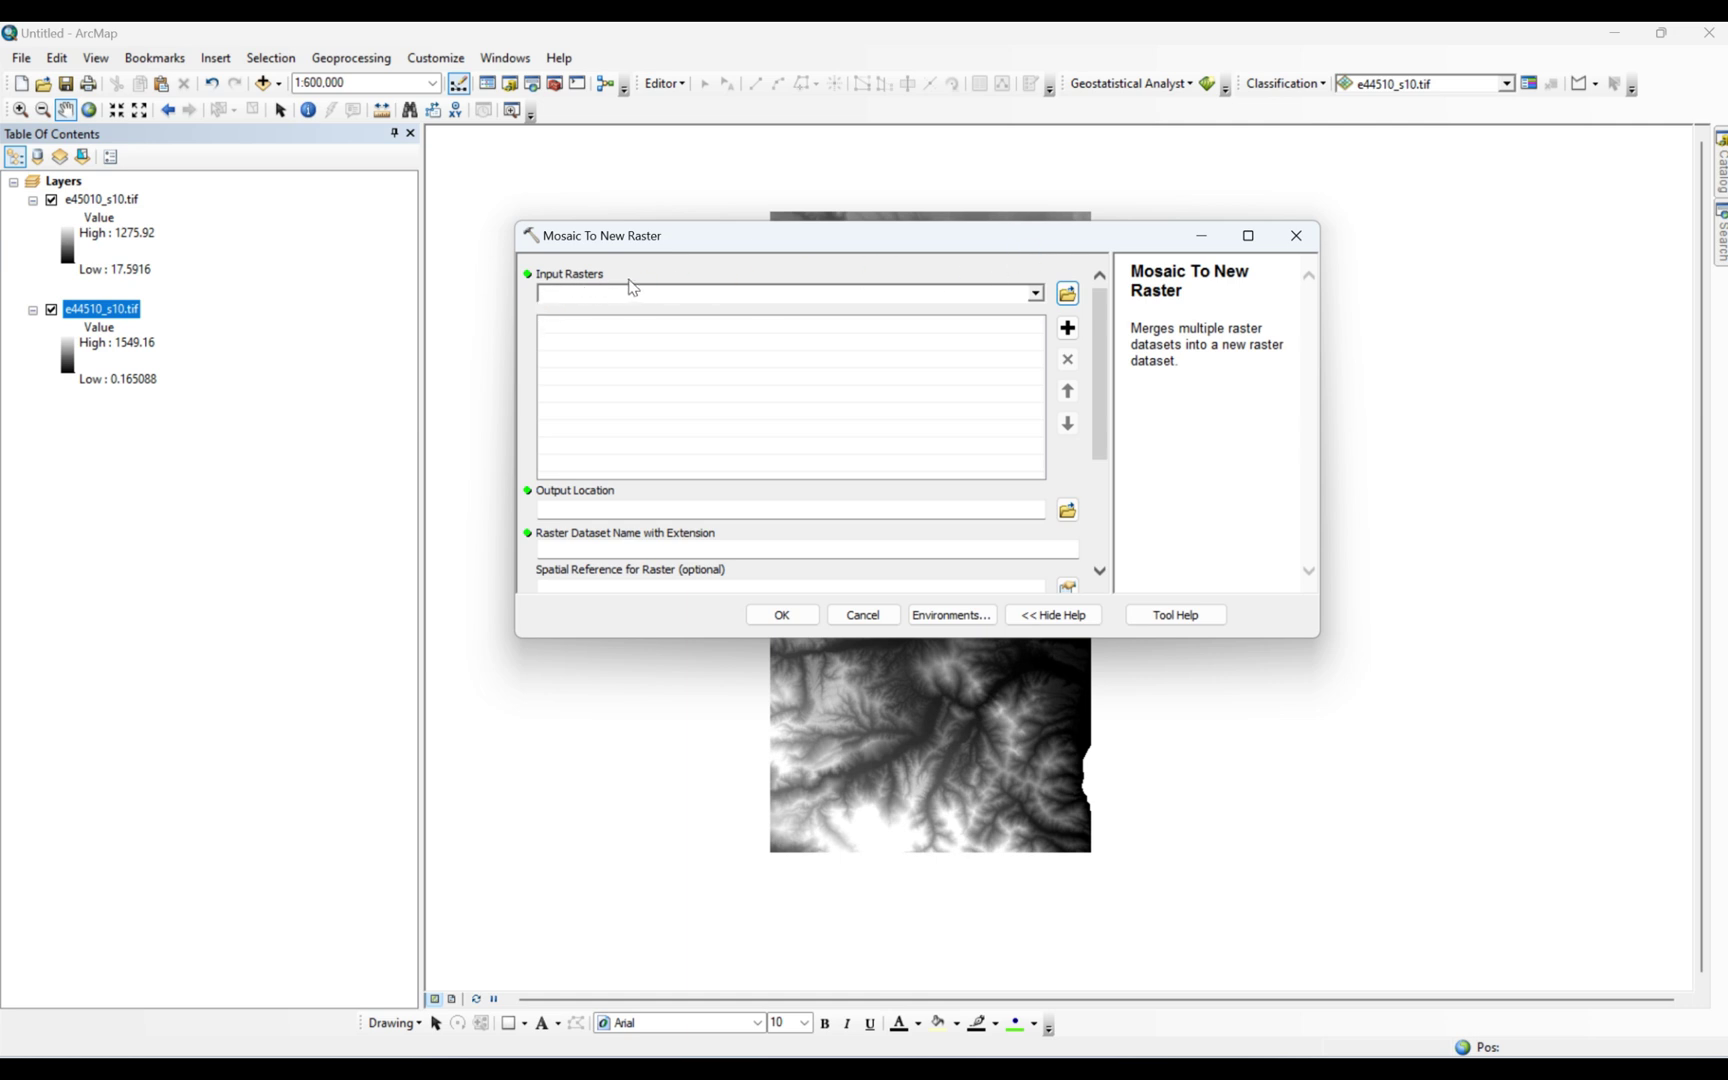
Add the e45010_s10.tif and e44510_s10.tif layers as the input rasters of the mosaic.
{"action": "left_click", "coordinate": [1036, 295]}
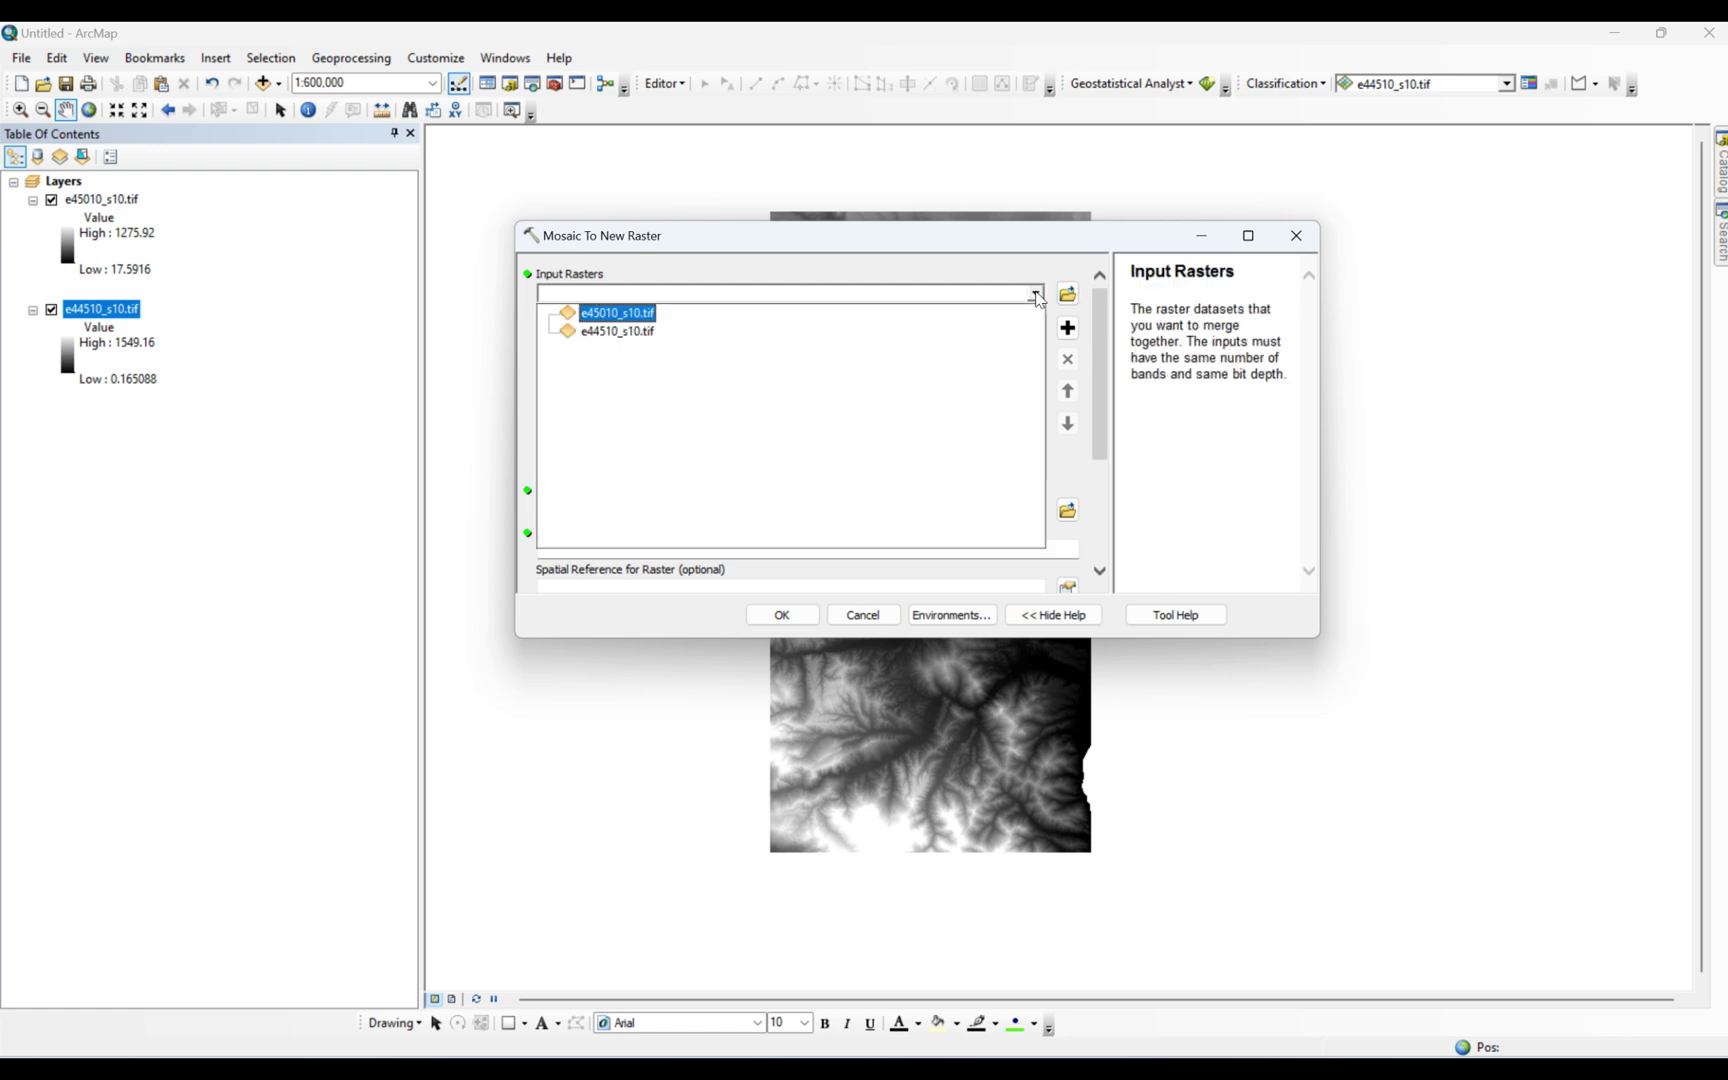
{"action": "left_click", "coordinate": [617, 313]}
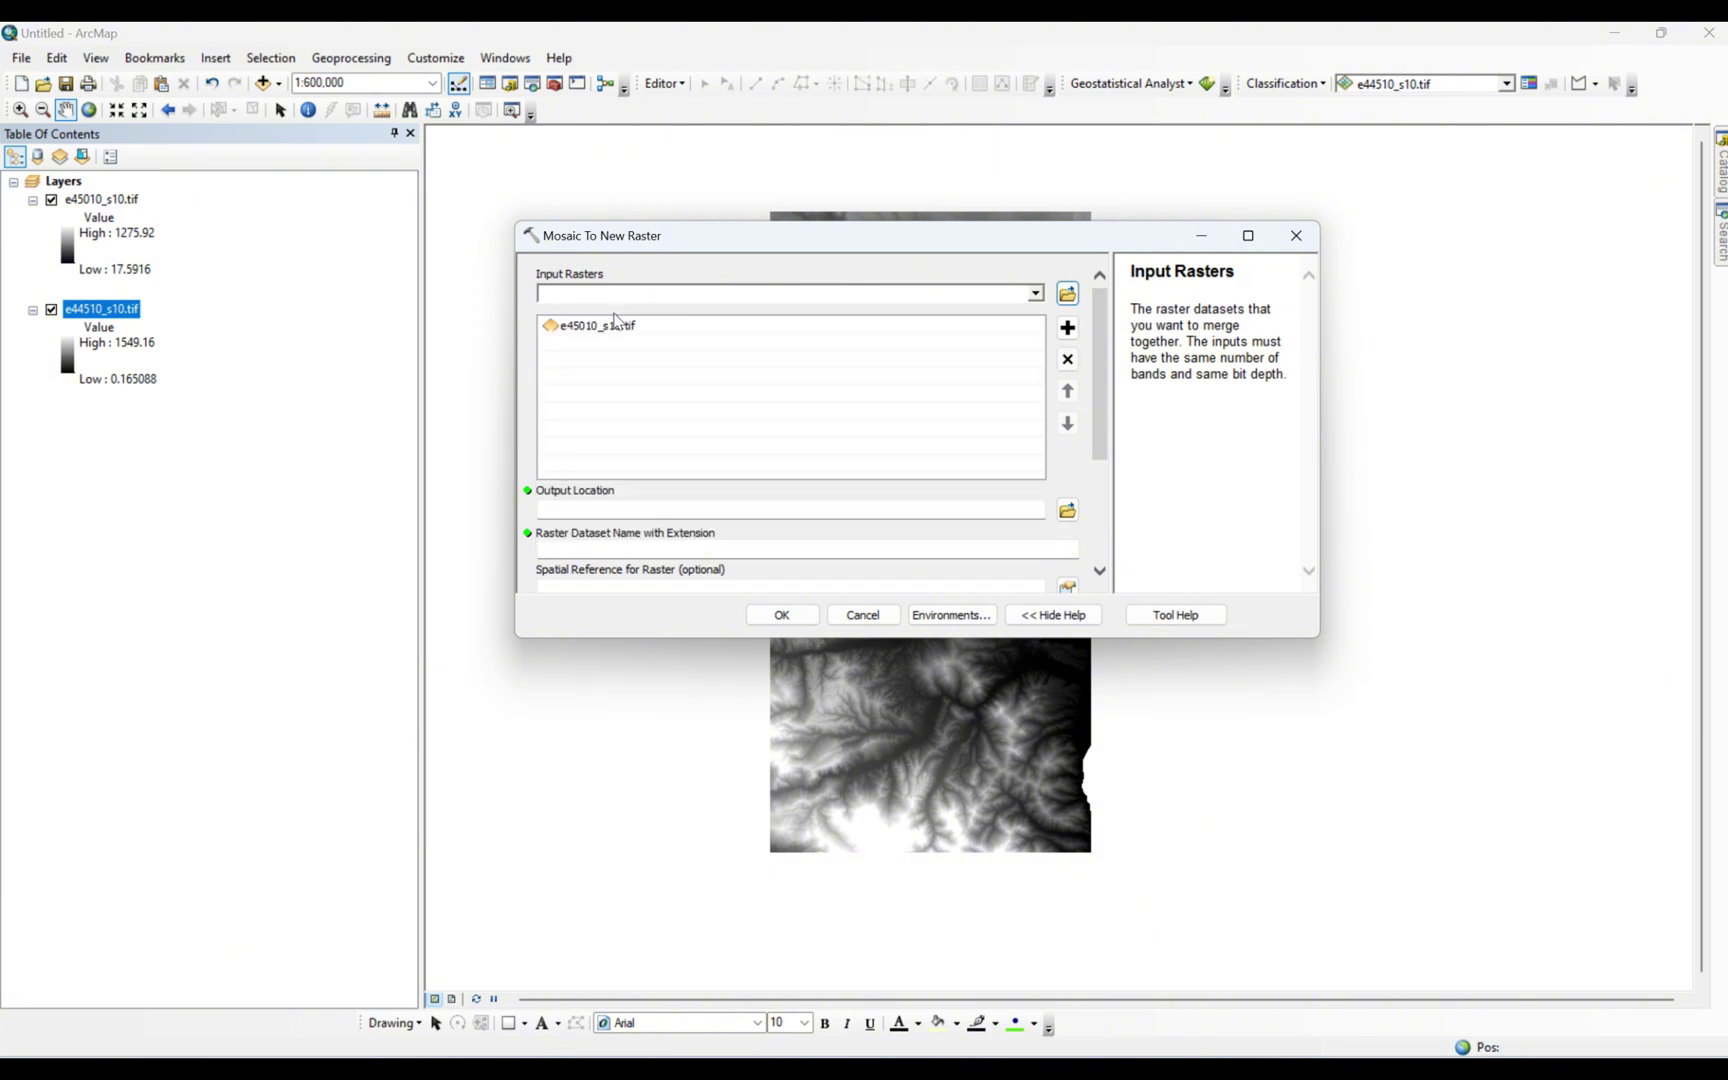
{"action": "left_click", "coordinate": [1036, 295]}
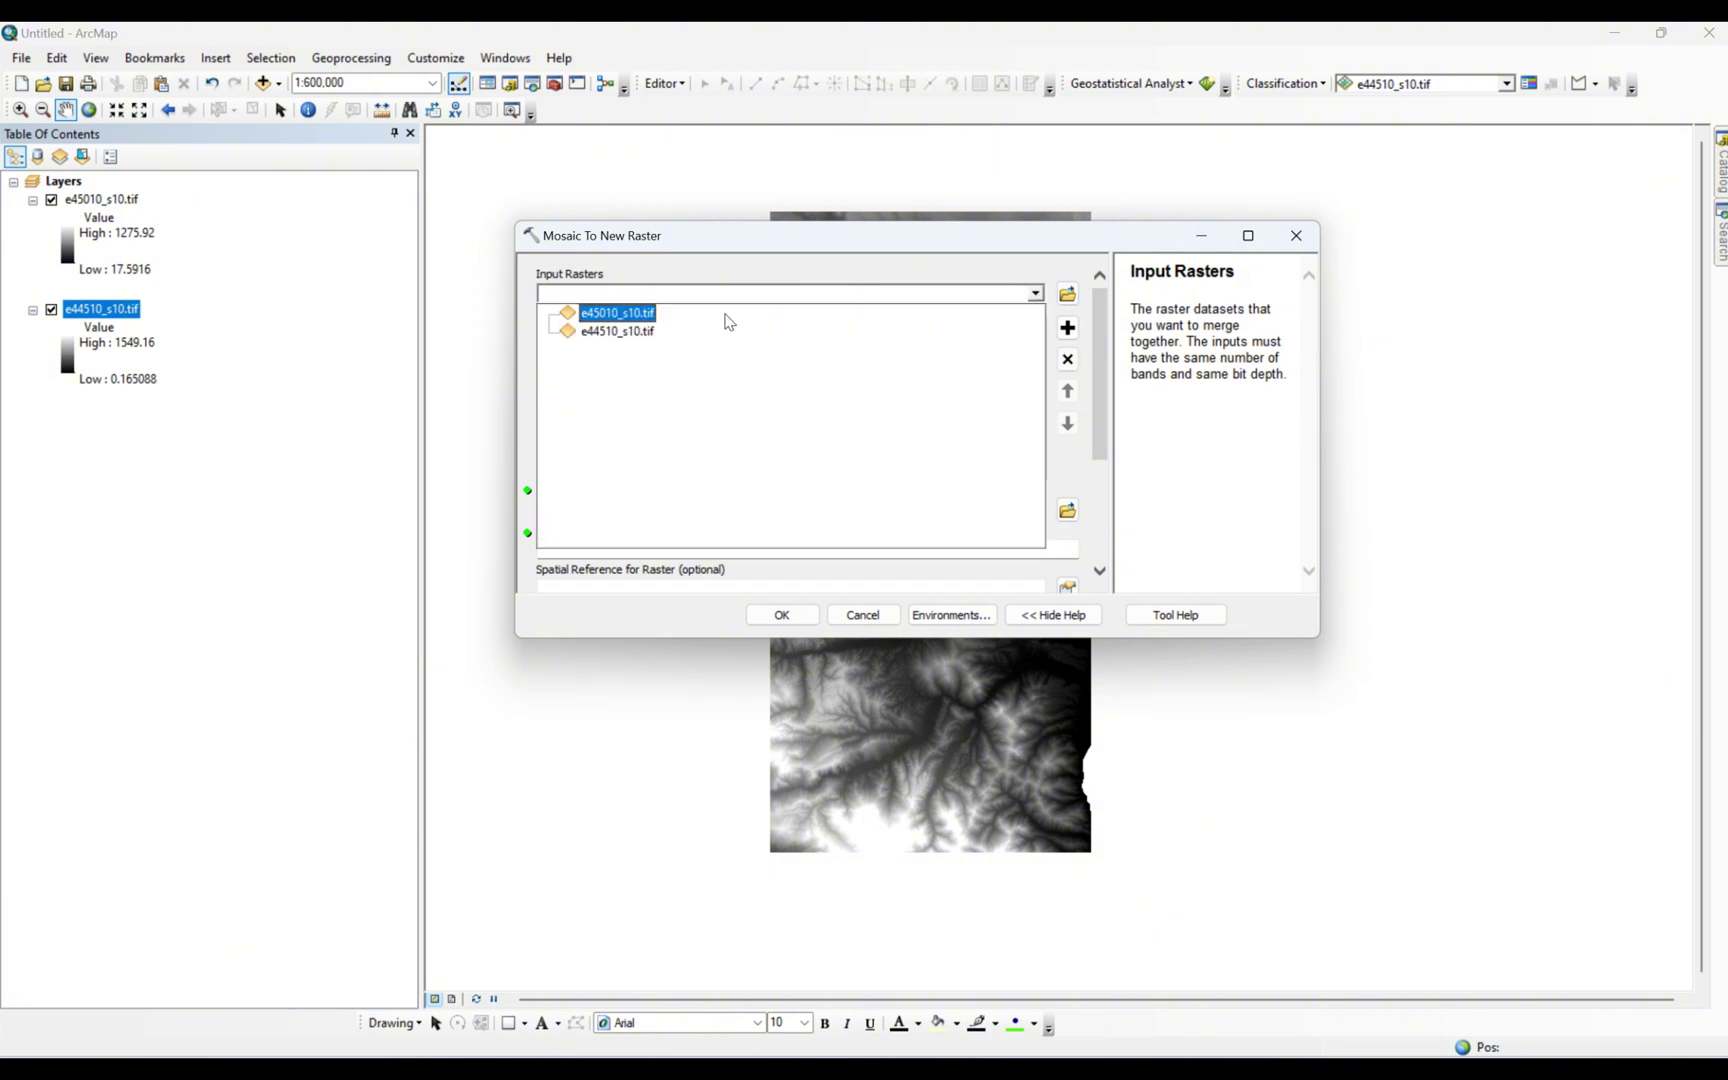
{"action": "left_click", "coordinate": [632, 328]}
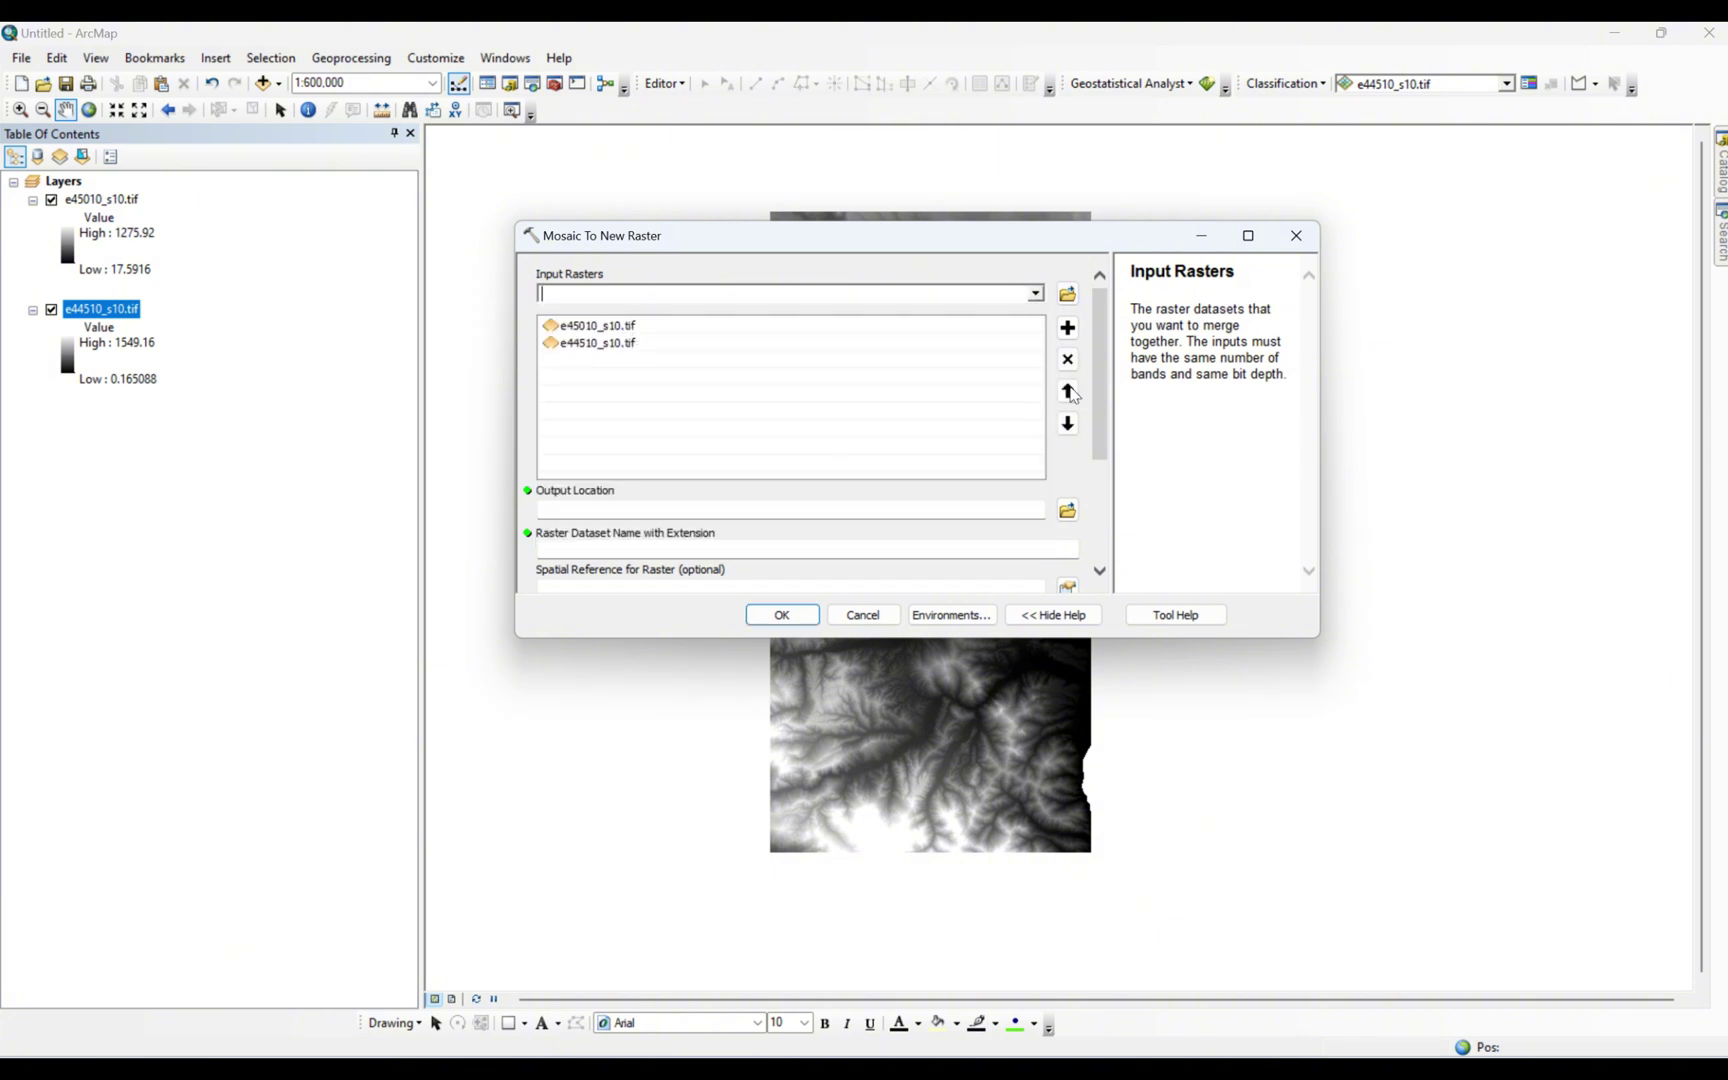
Browse for the output location and create a new folder named Mosaic inside the DEM10m folder.
{"action": "scroll", "coordinate": [1103, 386], "scroll_direction": "down", "scroll_amount": 3}
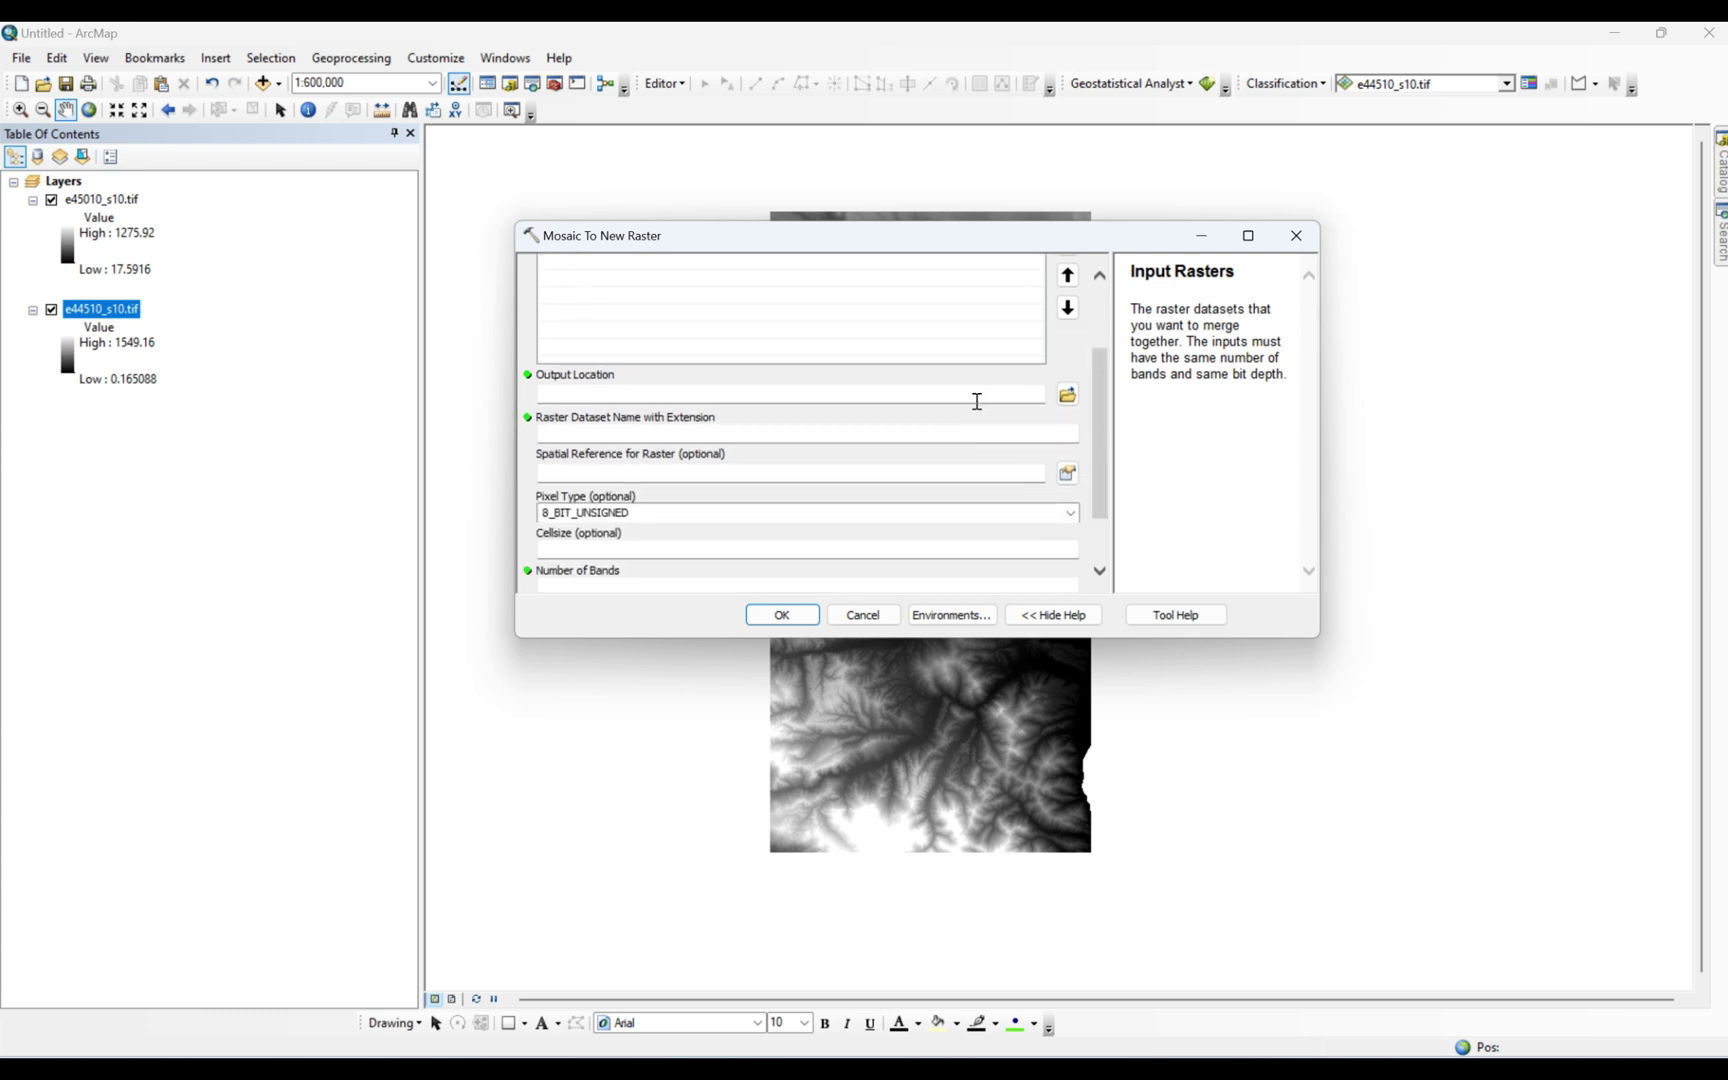
{"action": "left_click", "coordinate": [980, 395]}
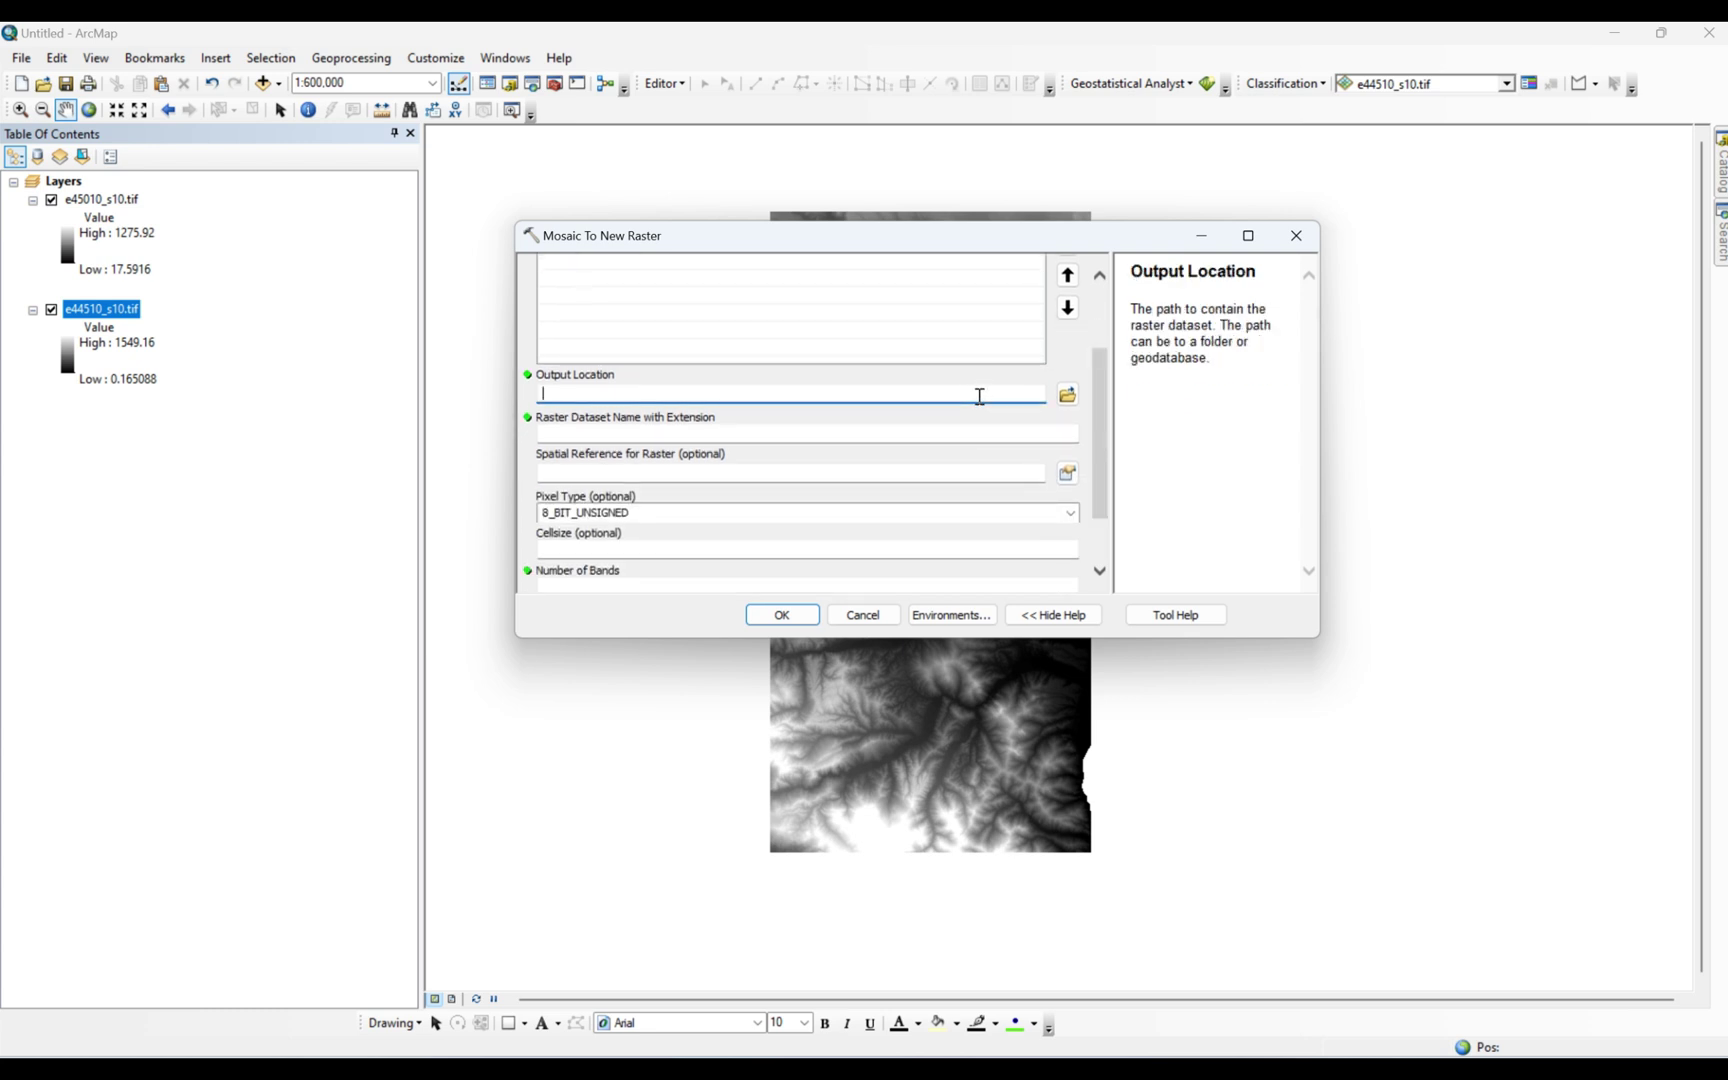
{"action": "left_click", "coordinate": [1068, 396]}
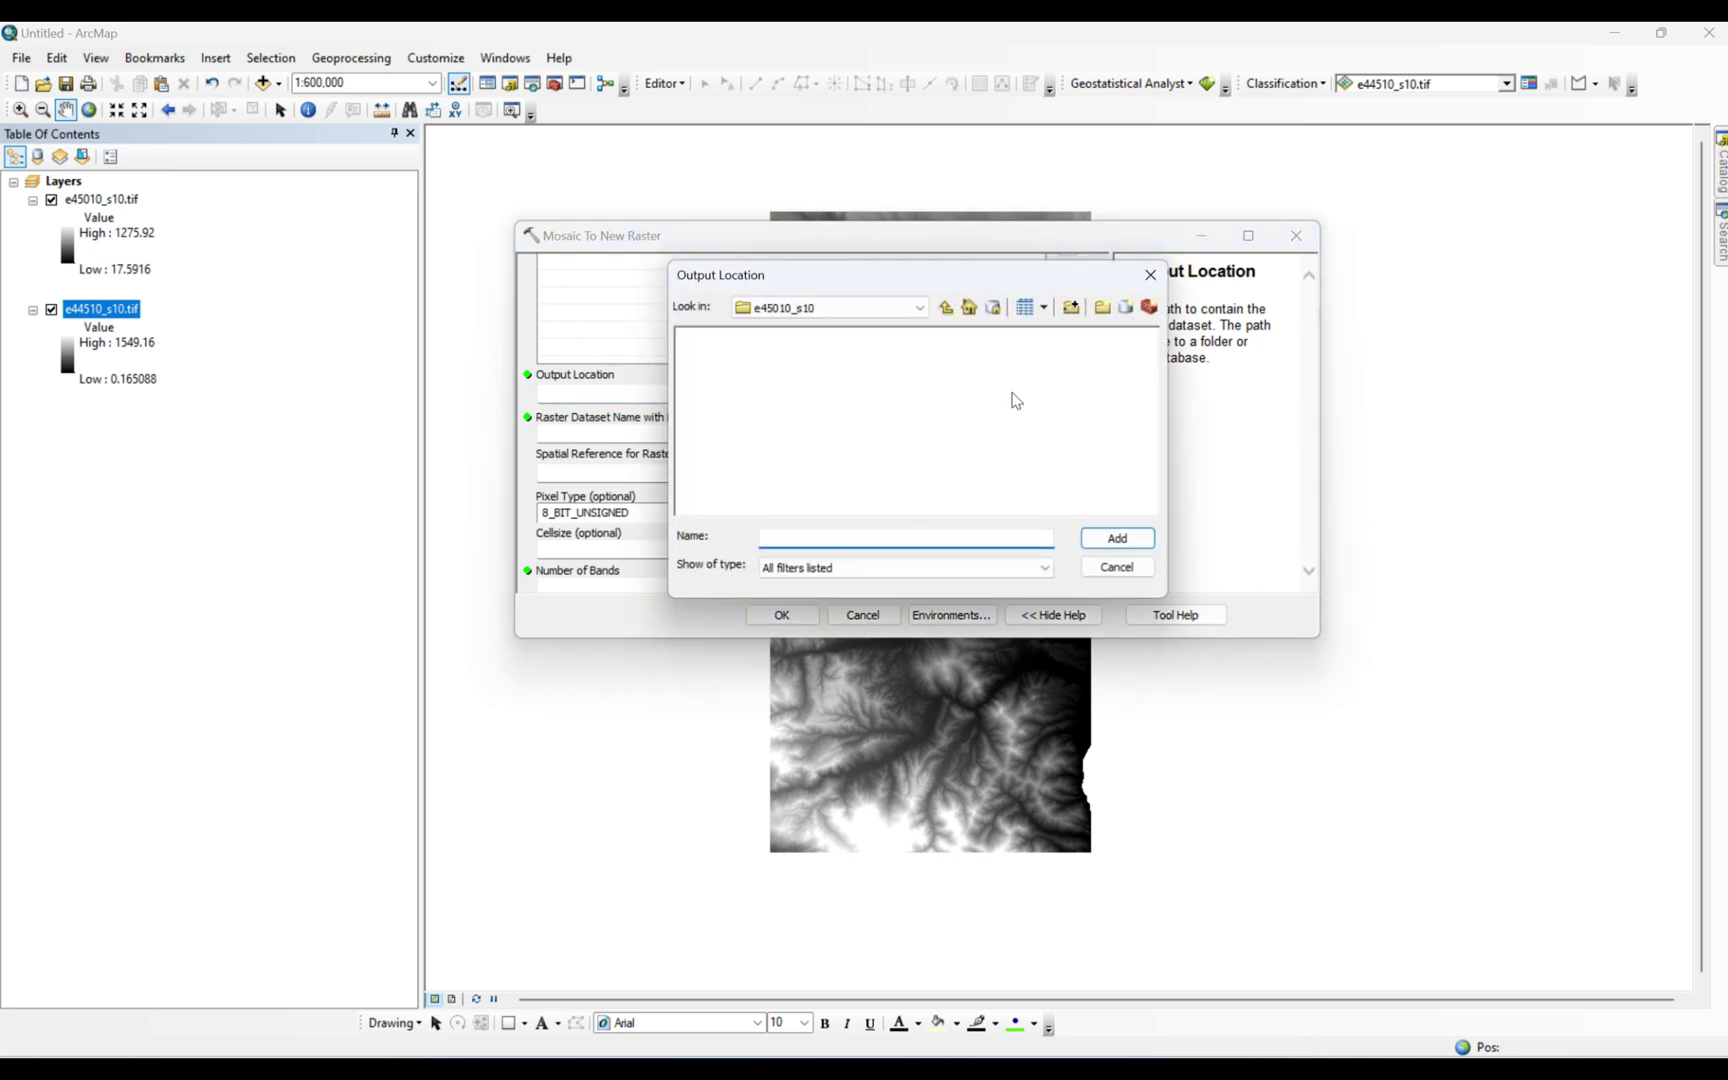
{"action": "left_click", "coordinate": [944, 308]}
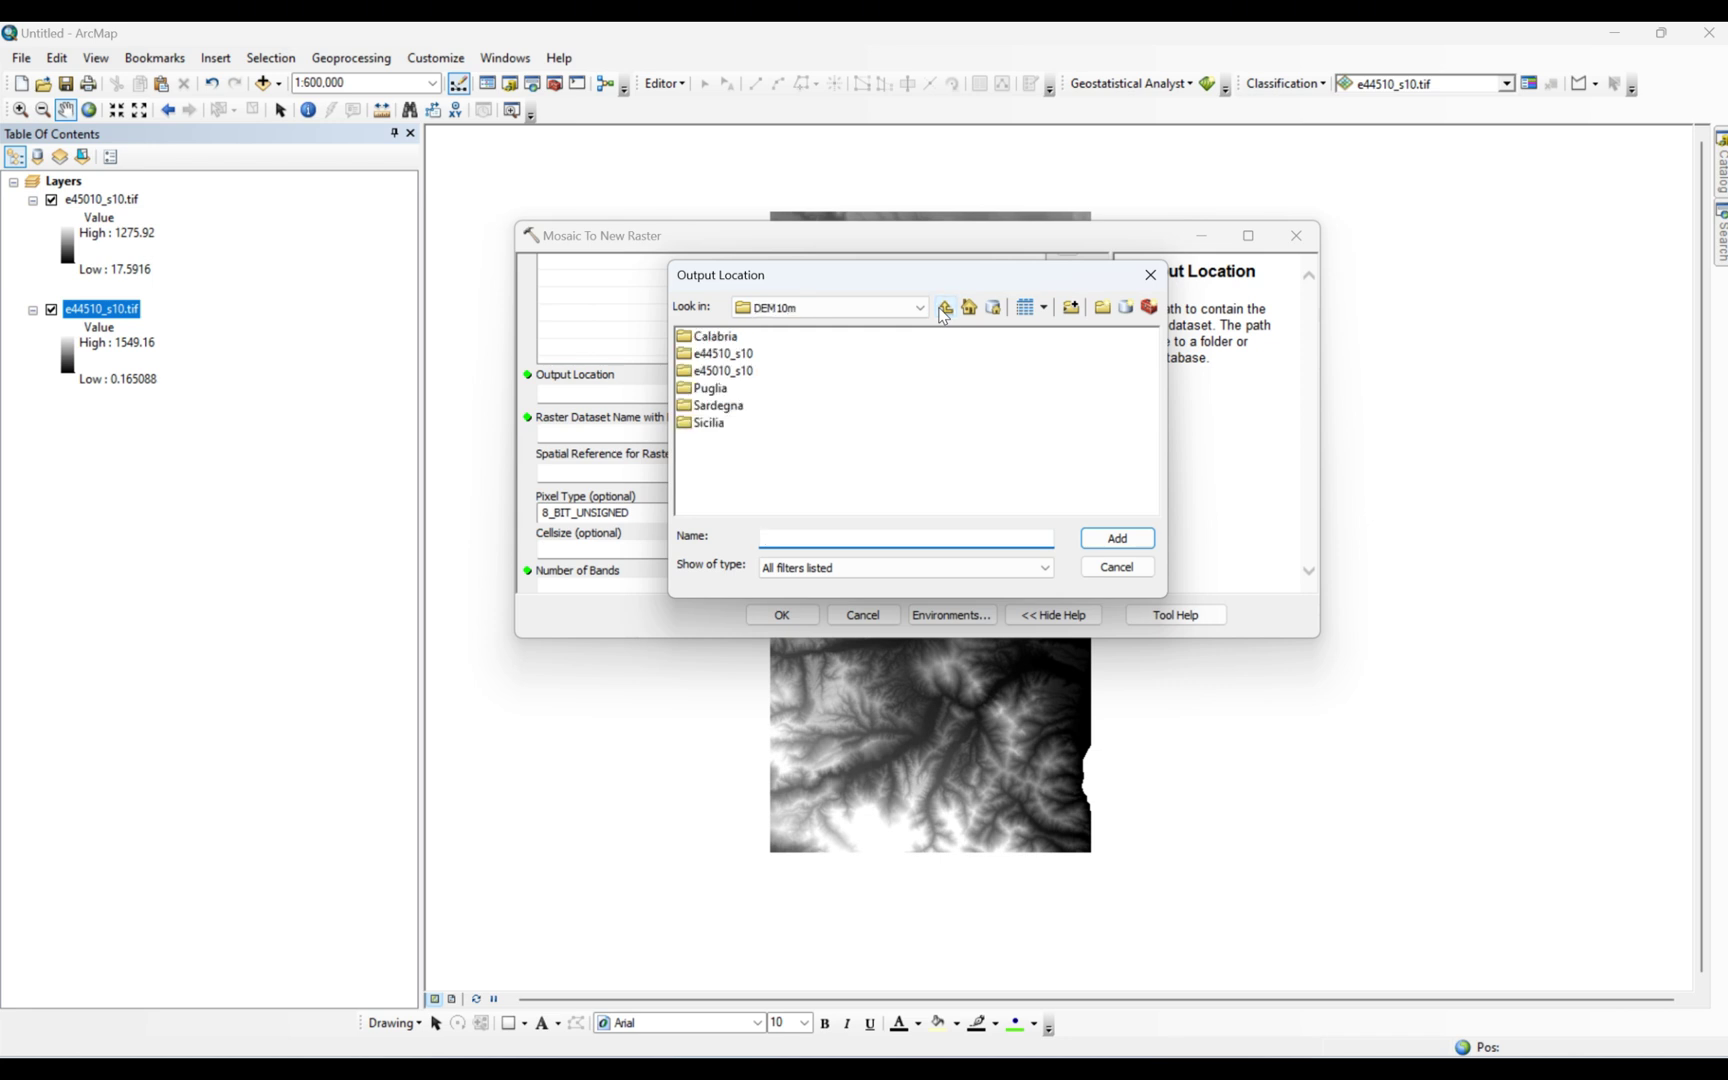
{"action": "left_click", "coordinate": [1104, 307]}
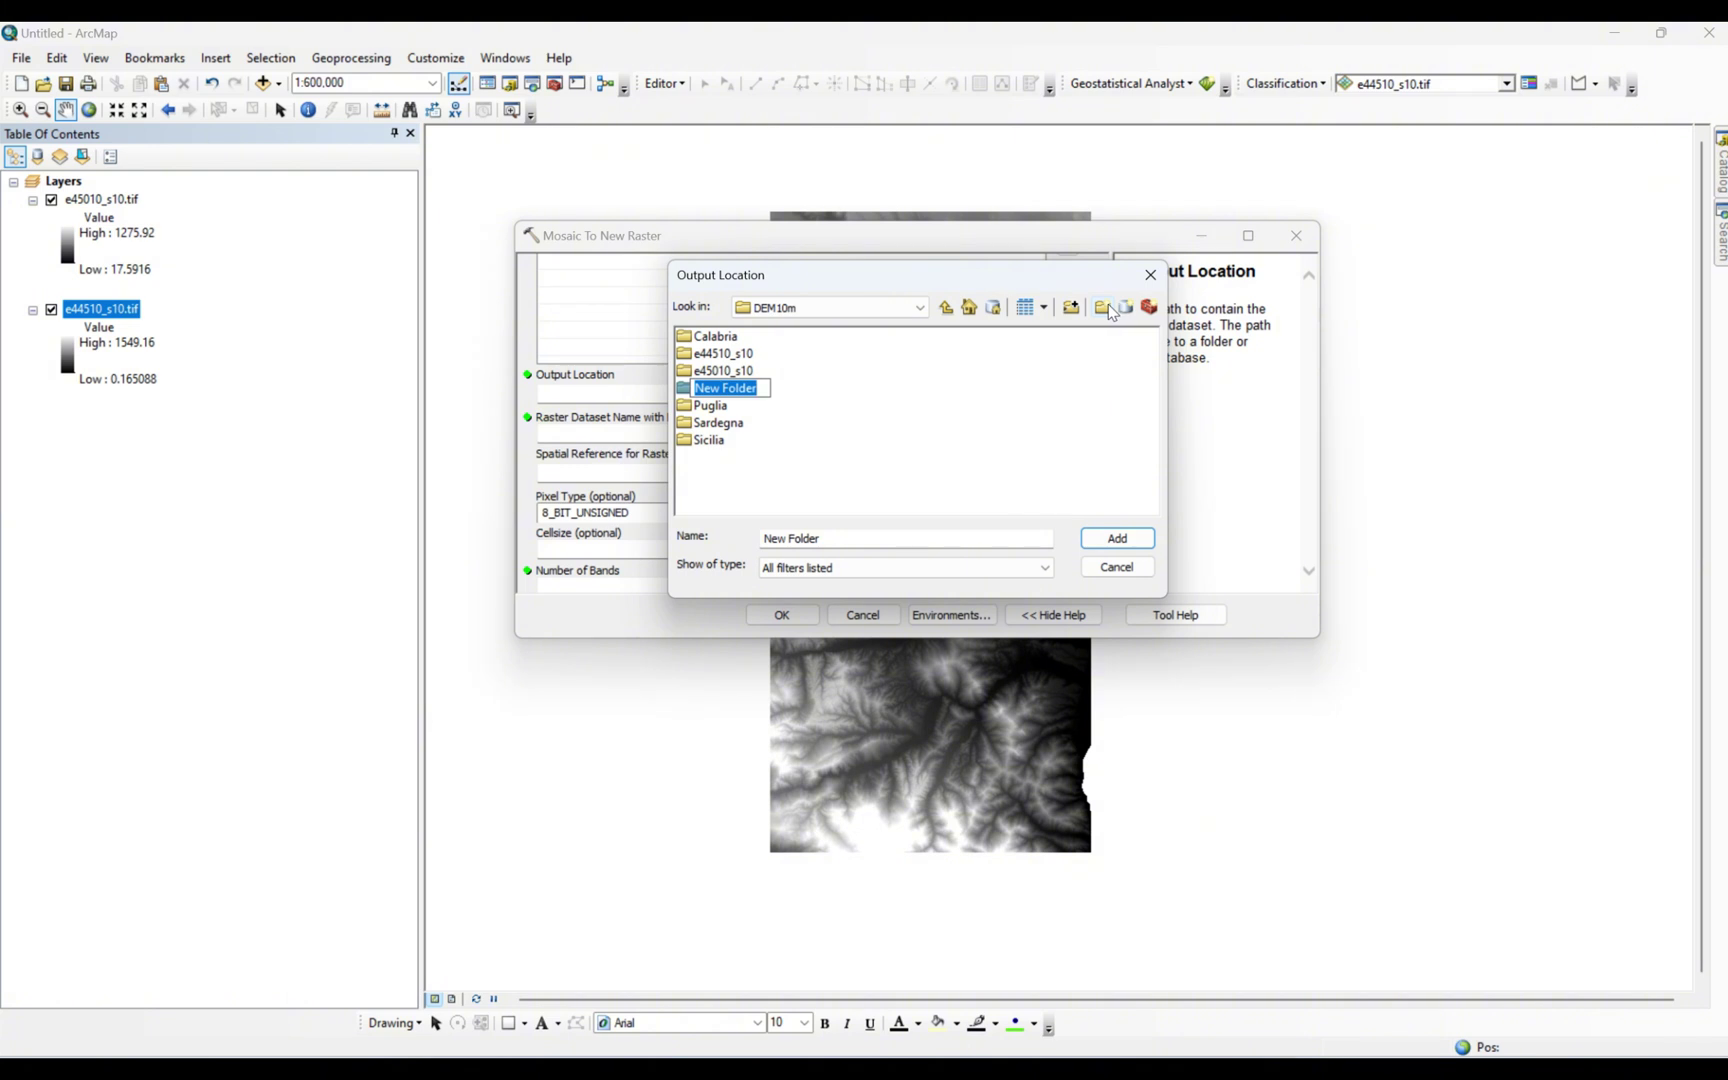
{"action": "type", "text": "Mosaic"}
{"action": "key", "text": "Return"}
{"action": "key", "text": "Return"}
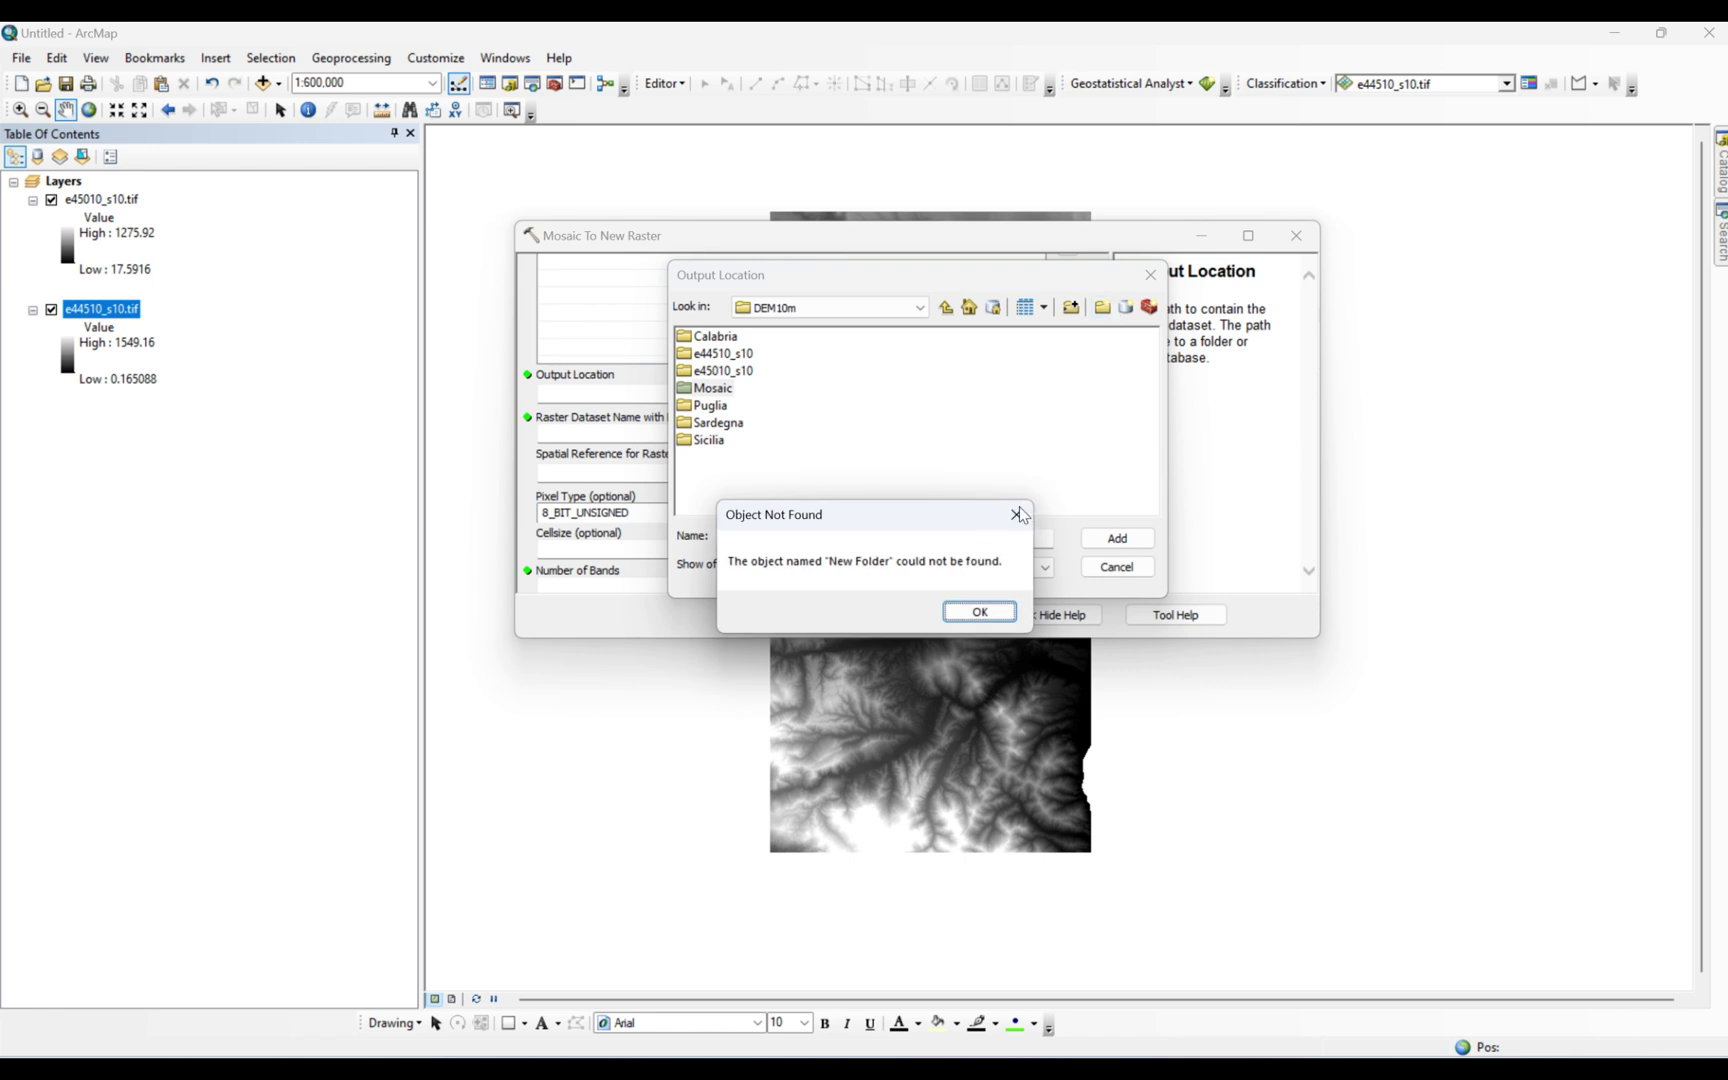
Dismiss the error message and set the Mosaic folder as the output location.
{"action": "left_click", "coordinate": [1018, 515]}
{"action": "left_click", "coordinate": [725, 391]}
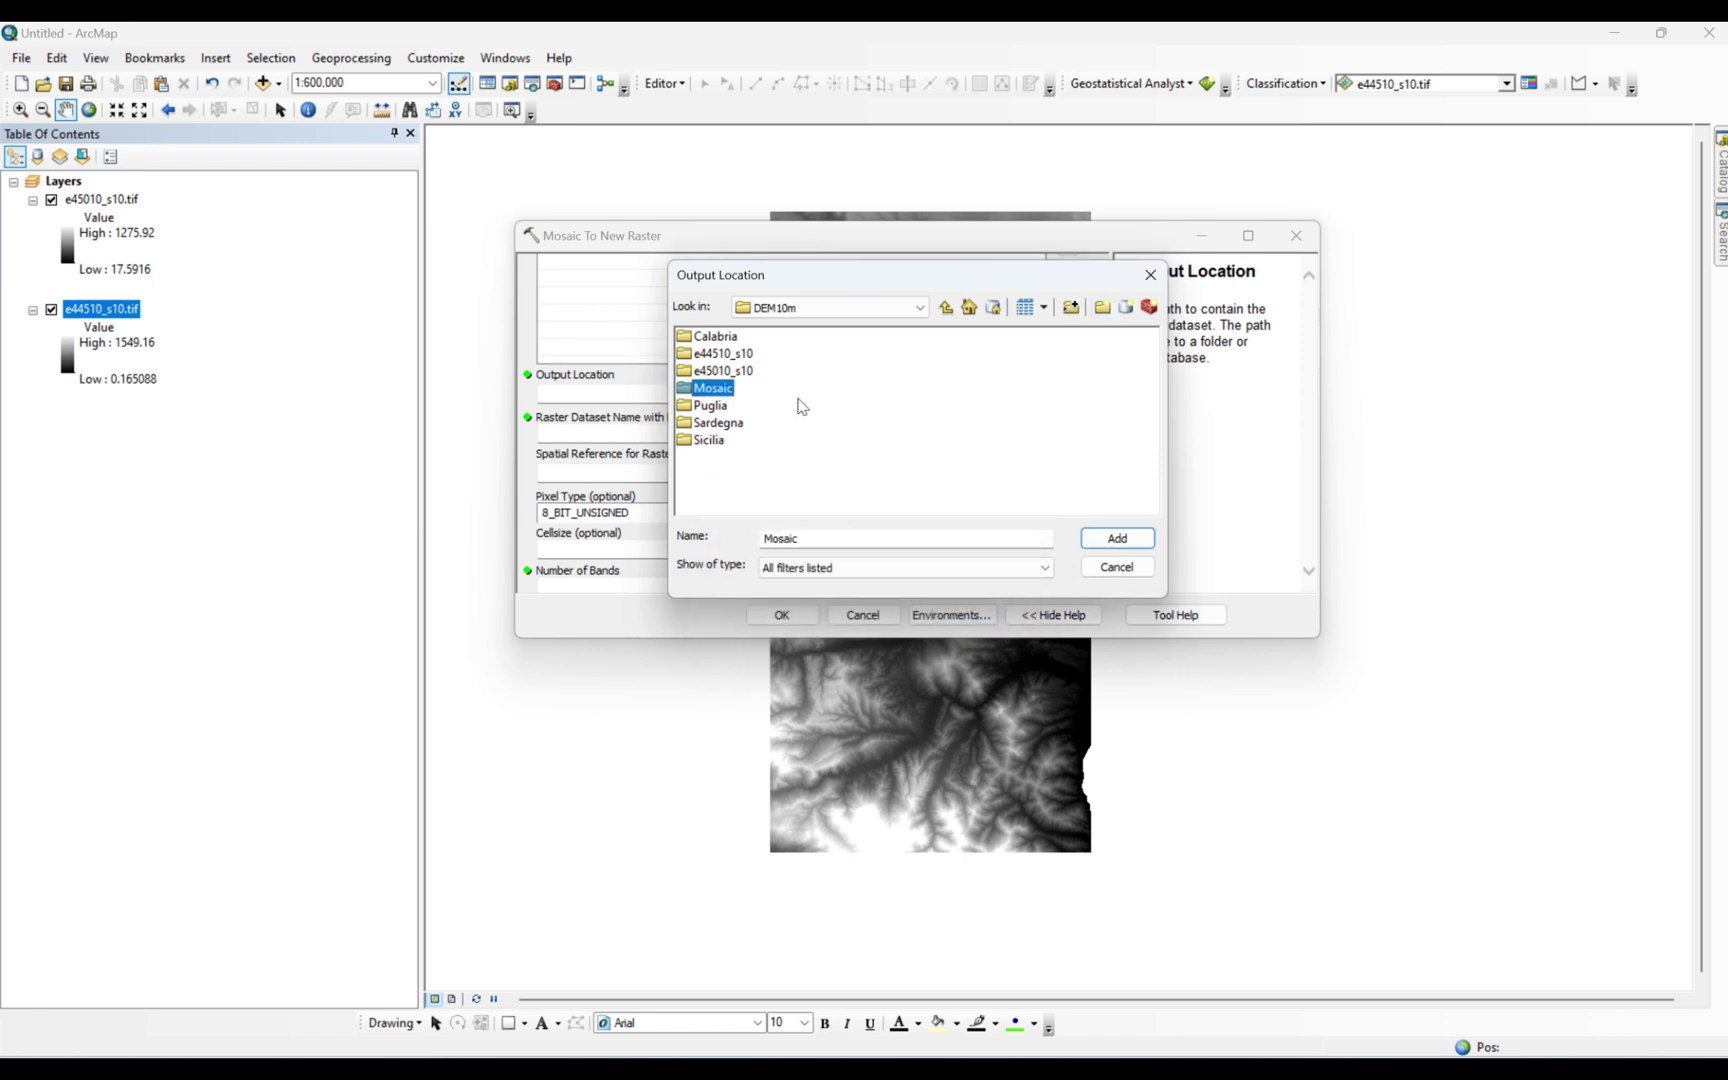
{"action": "left_click", "coordinate": [803, 406]}
{"action": "left_click", "coordinate": [736, 396]}
{"action": "left_click", "coordinate": [1107, 537]}
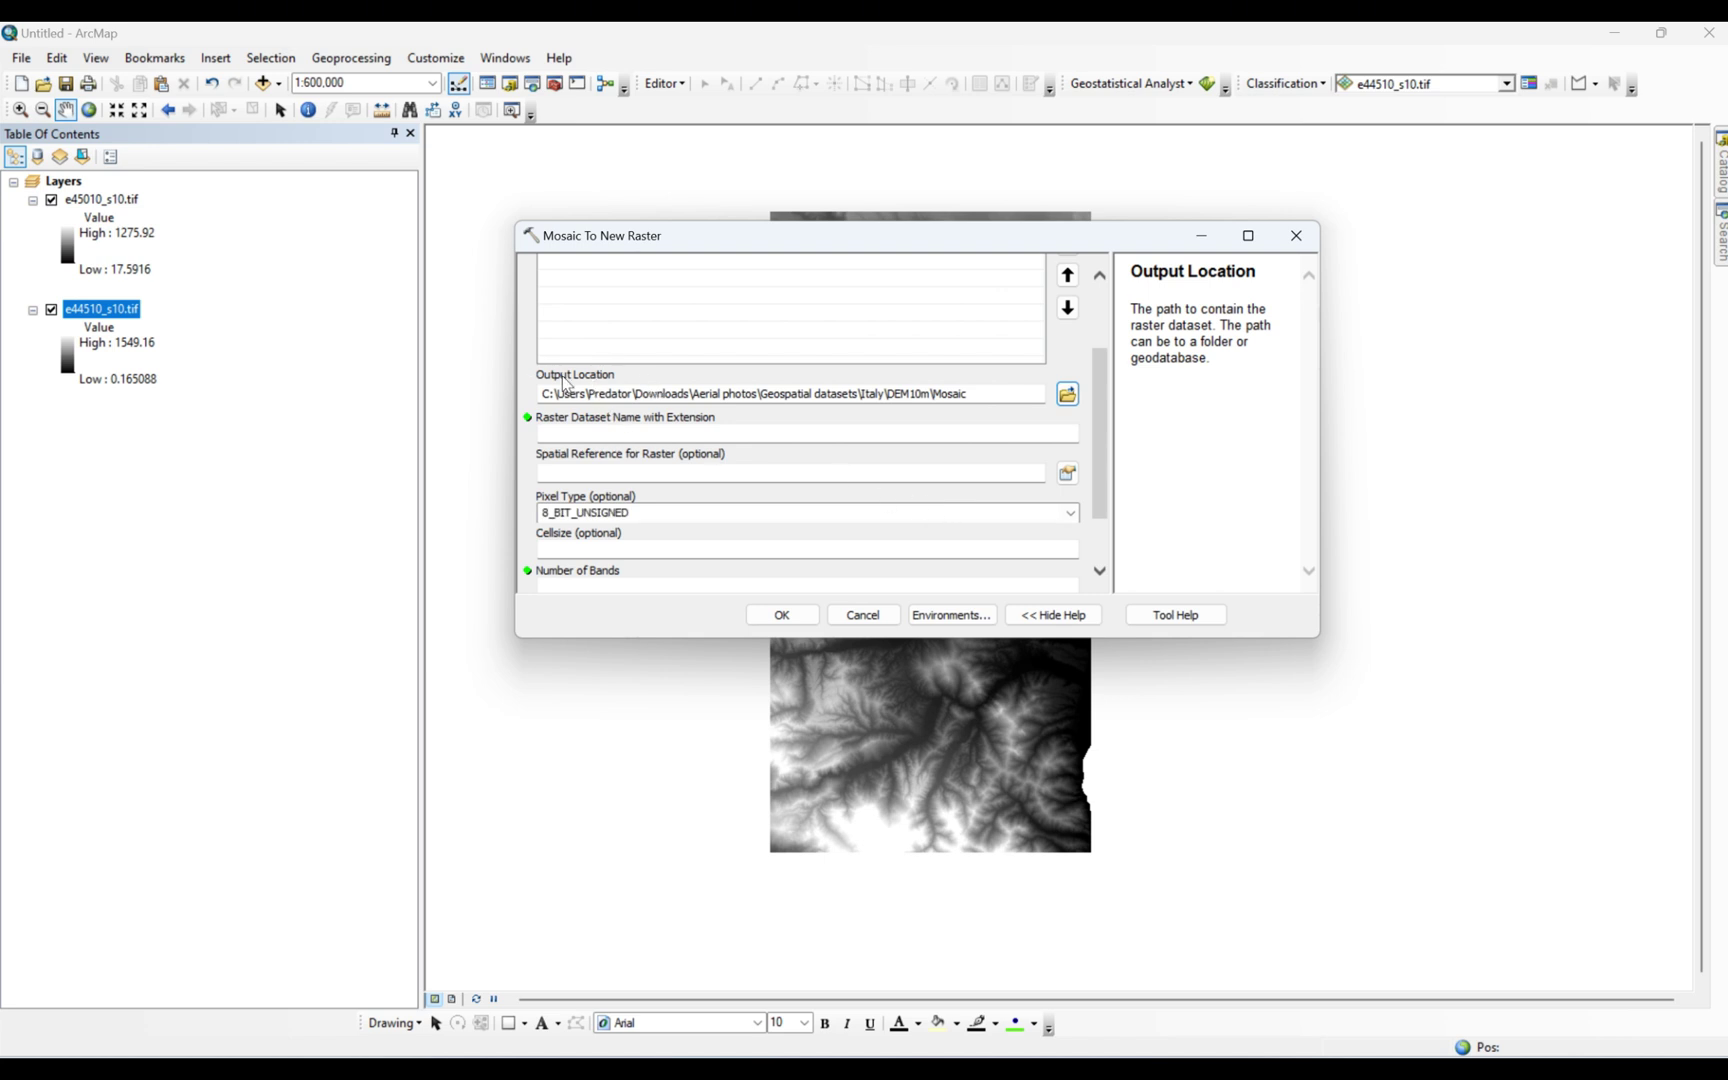
Name the output raster dataset DEM.
{"action": "left_click", "coordinate": [586, 430]}
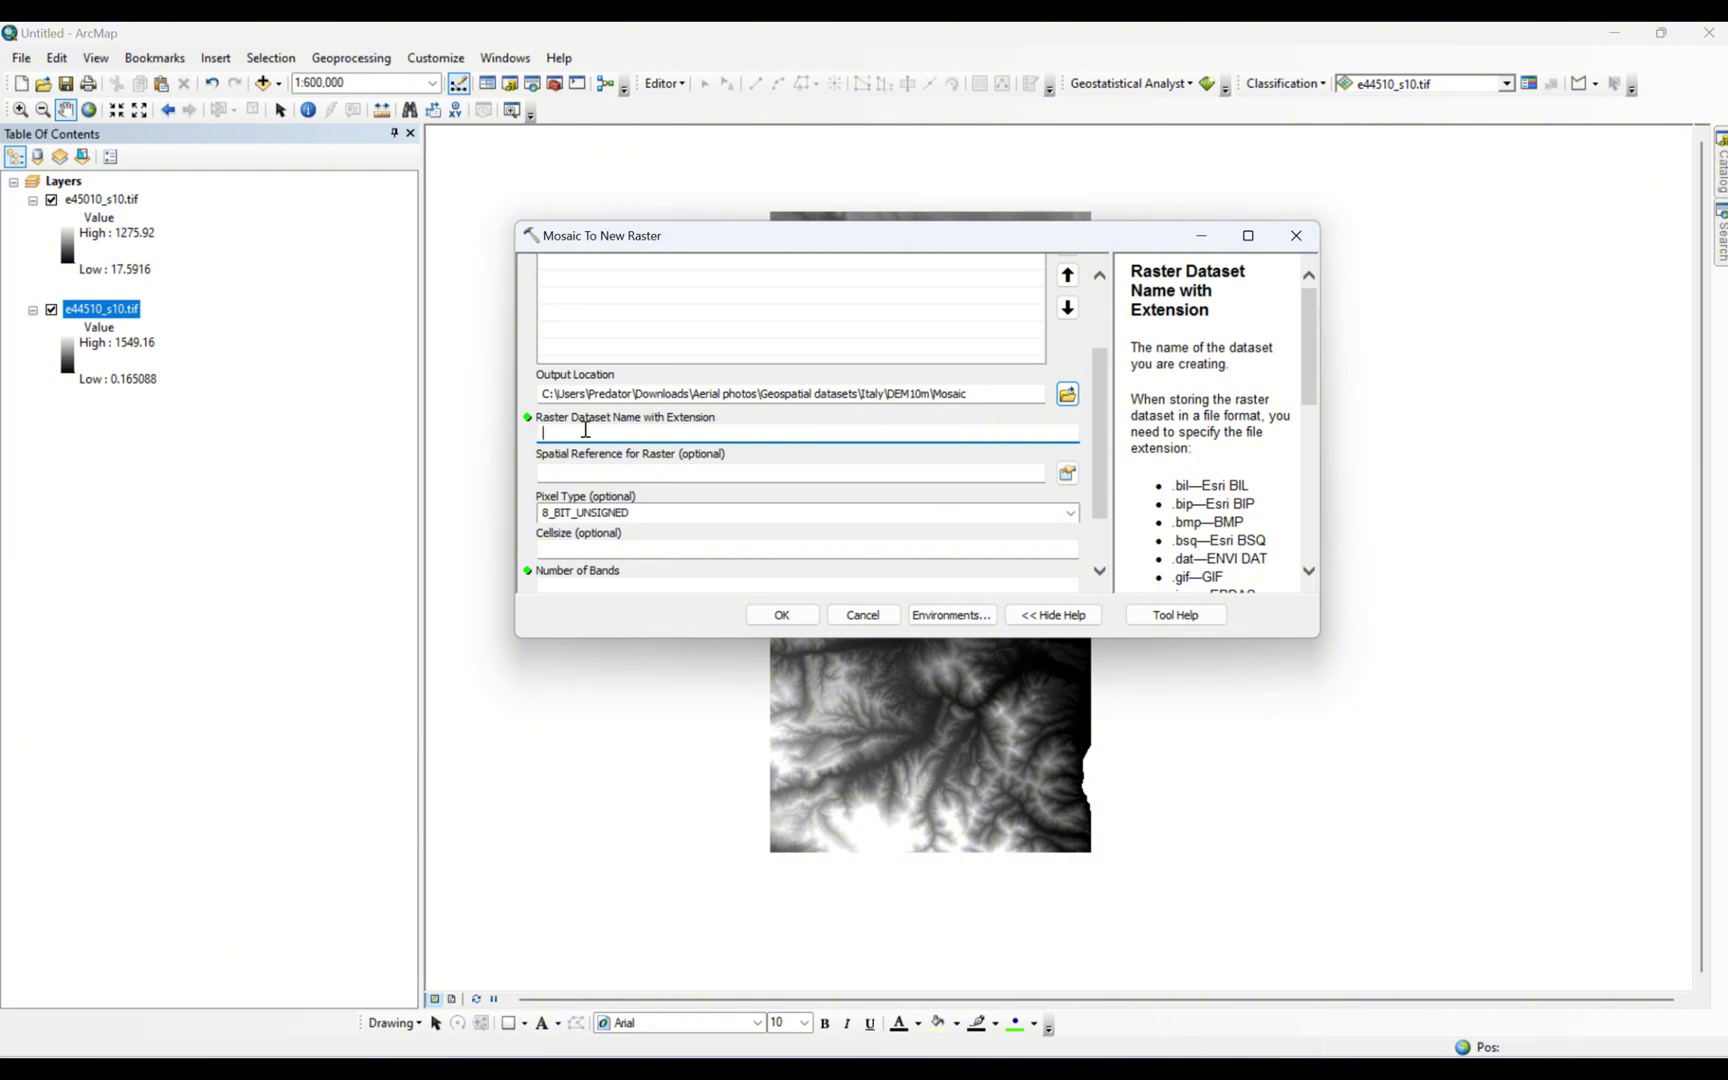
{"action": "type", "text": "DEM"}
{"action": "left_click", "coordinate": [880, 455]}
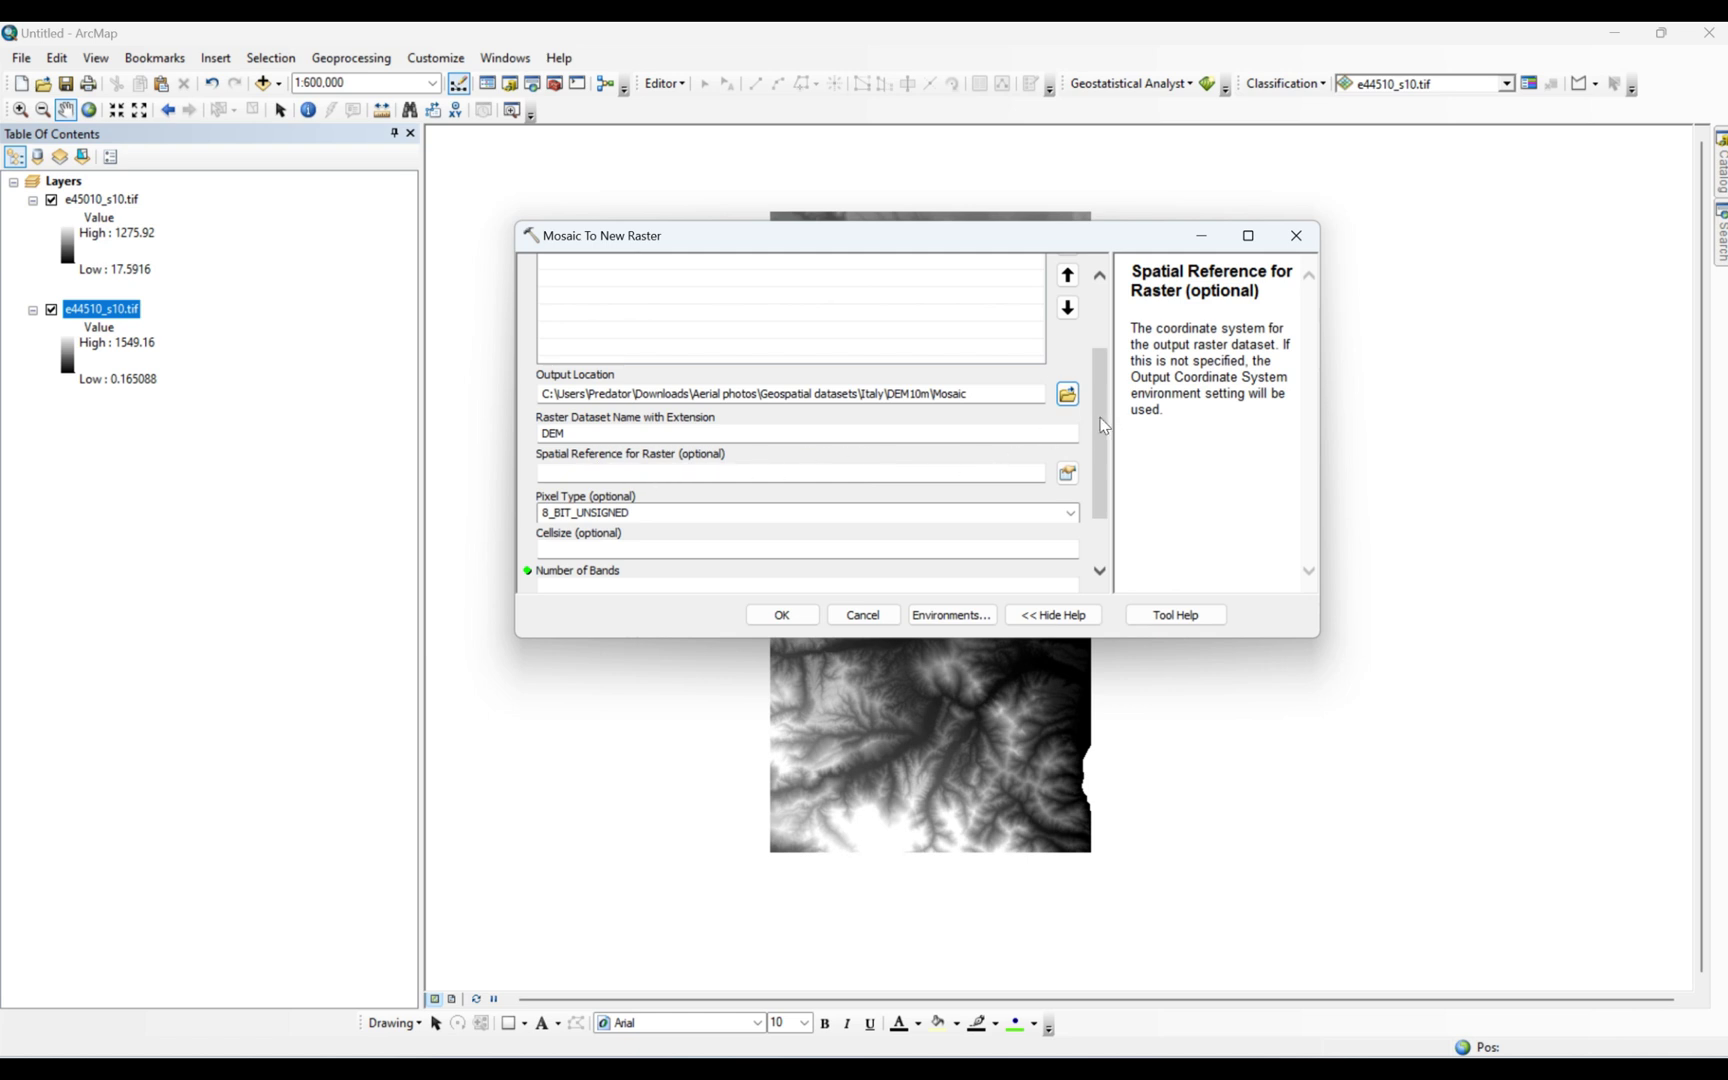
Browse the projected WGS 1984 UTM coordinate systems available for the output's spatial reference, then close the dialog without choosing one.
{"action": "scroll", "coordinate": [1100, 426], "scroll_direction": "down", "scroll_amount": 1}
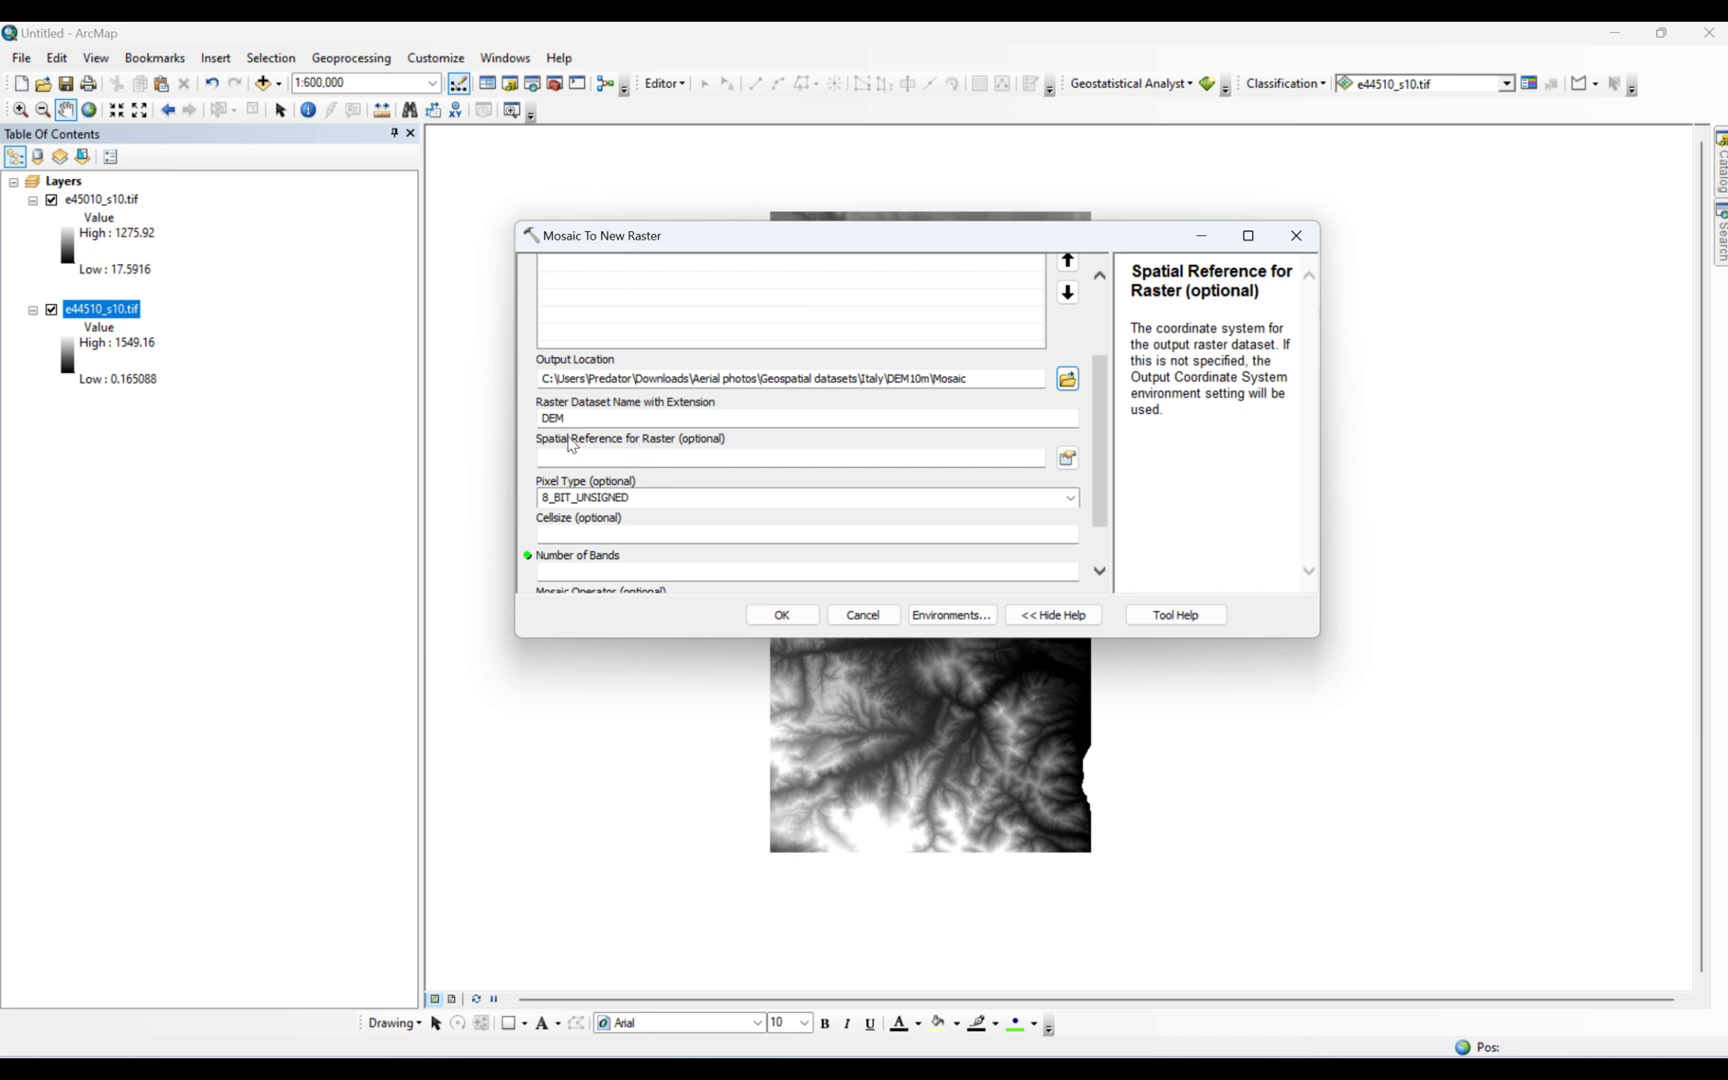
{"action": "left_click", "coordinate": [1068, 459]}
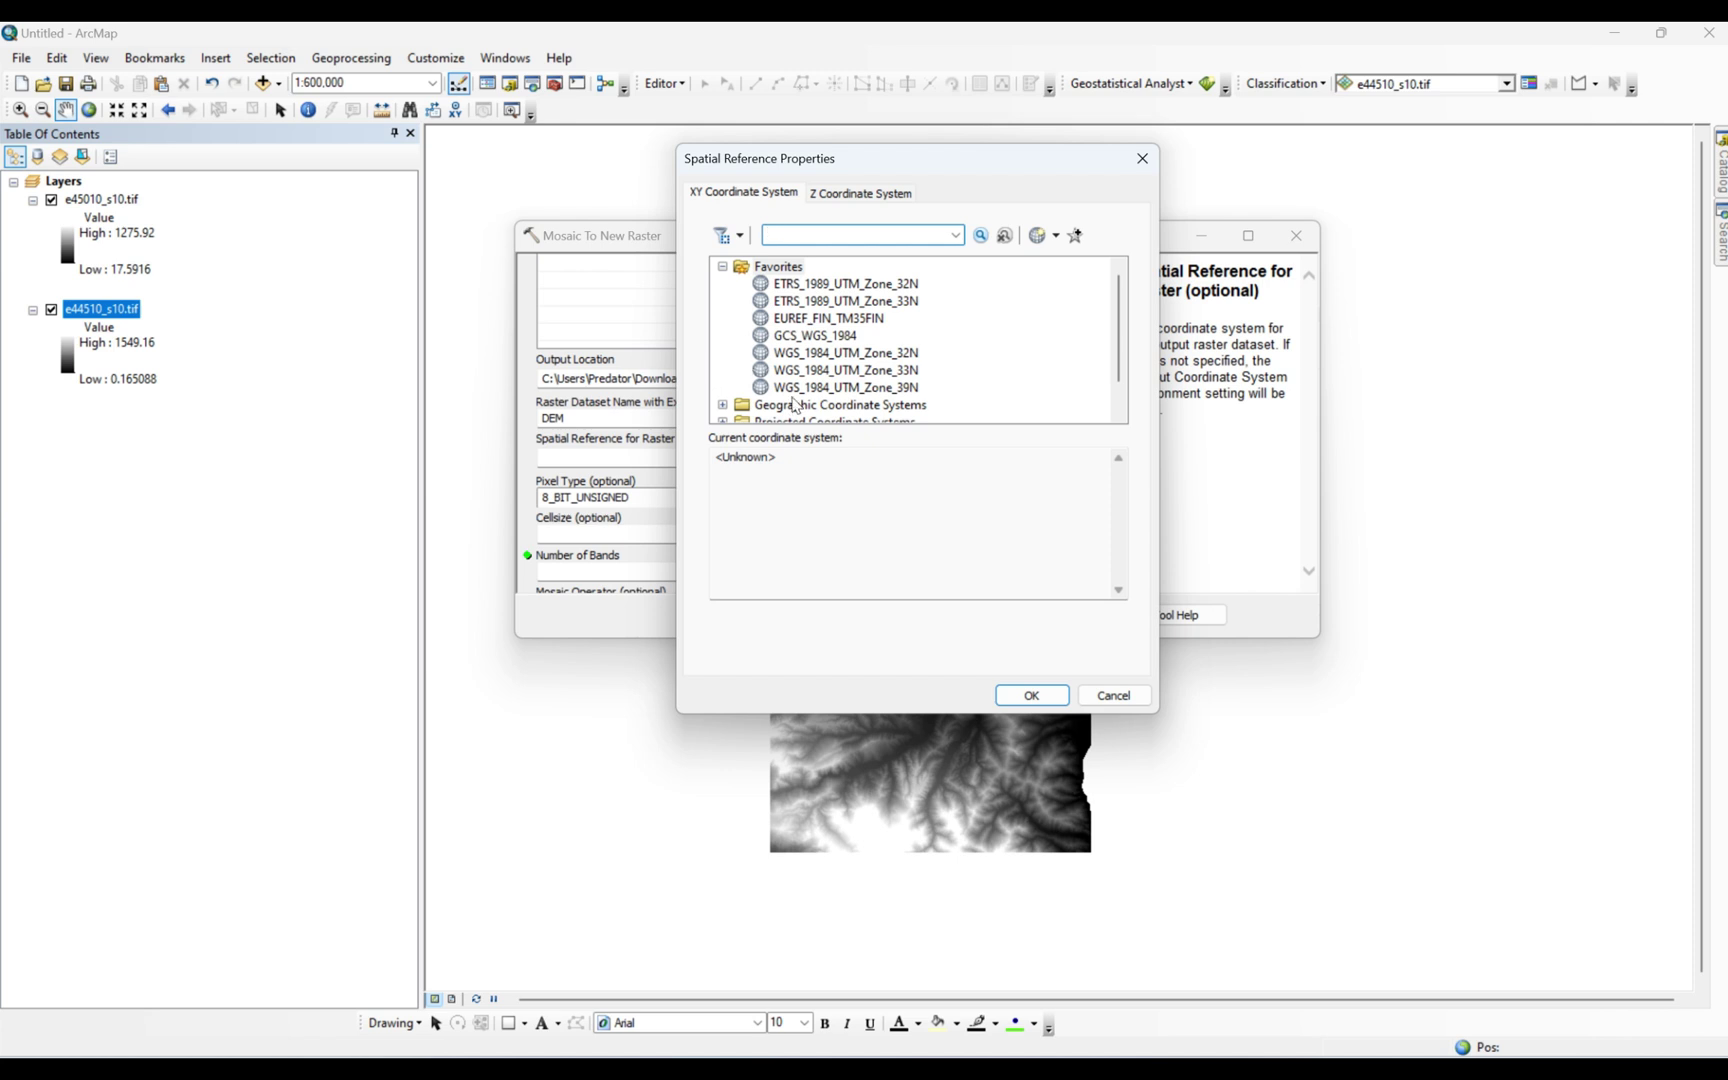
{"action": "left_click", "coordinate": [722, 267]}
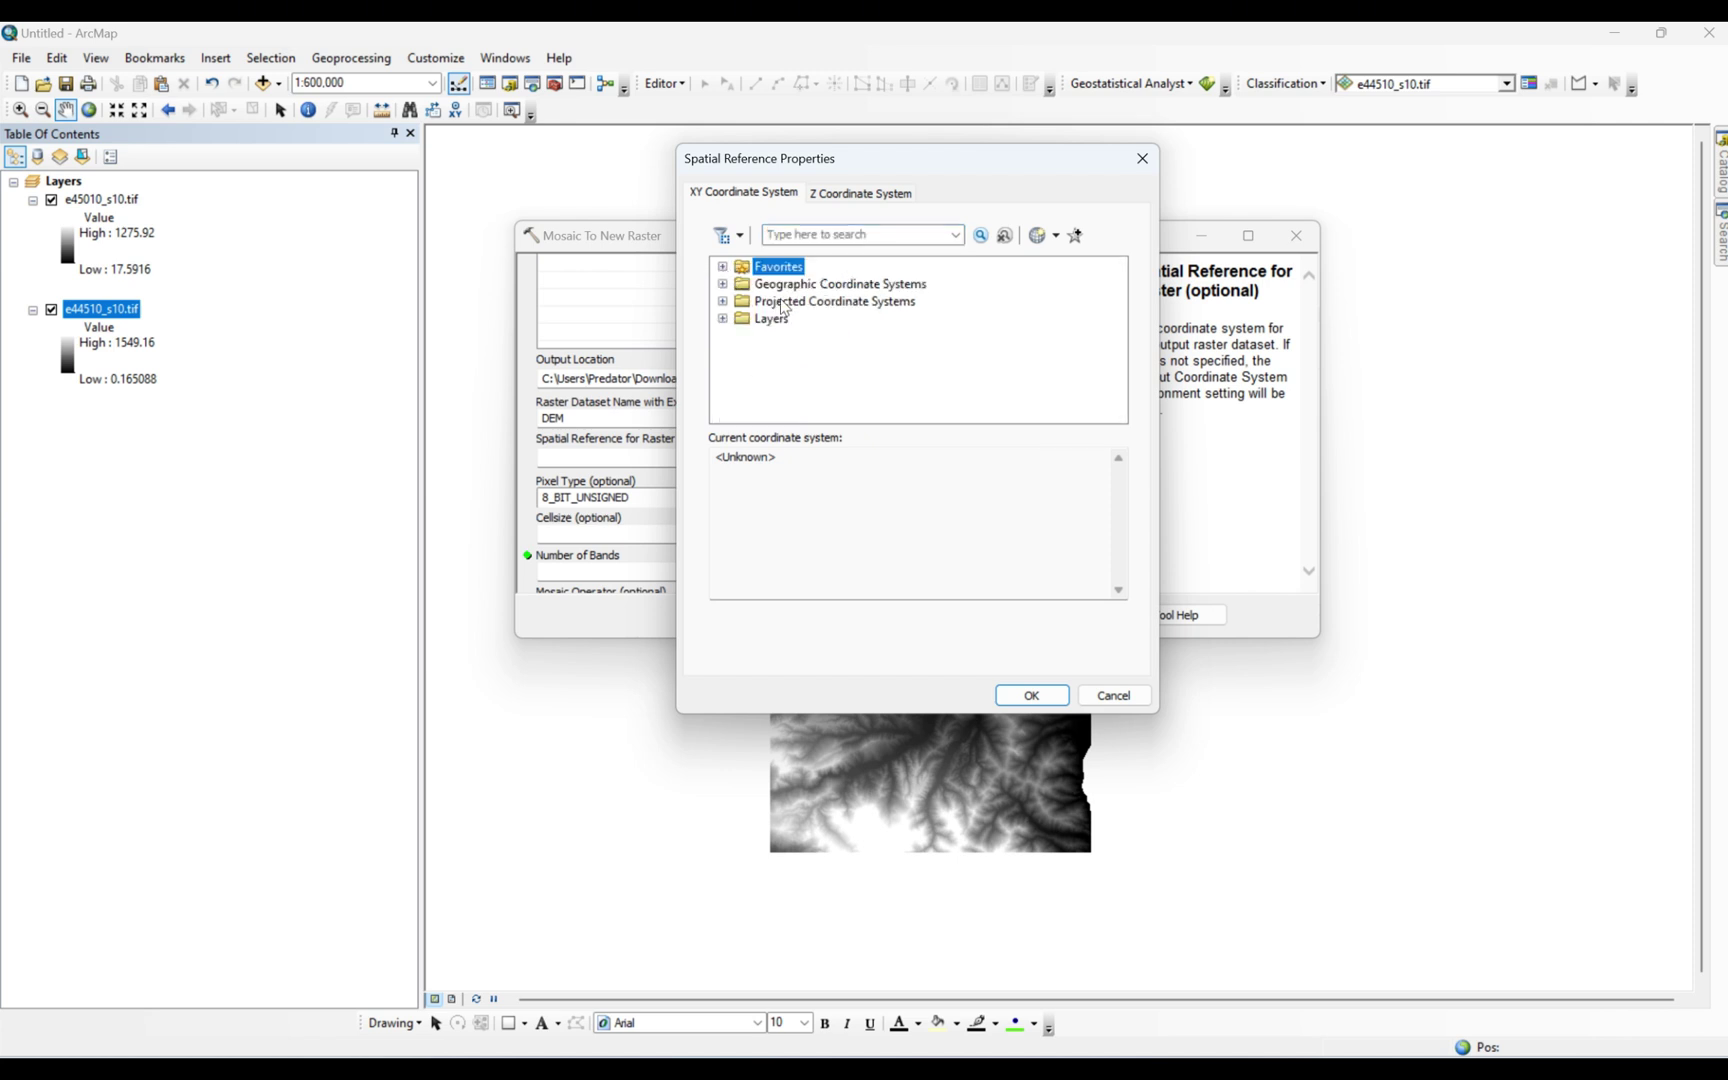
{"action": "left_click", "coordinate": [722, 301]}
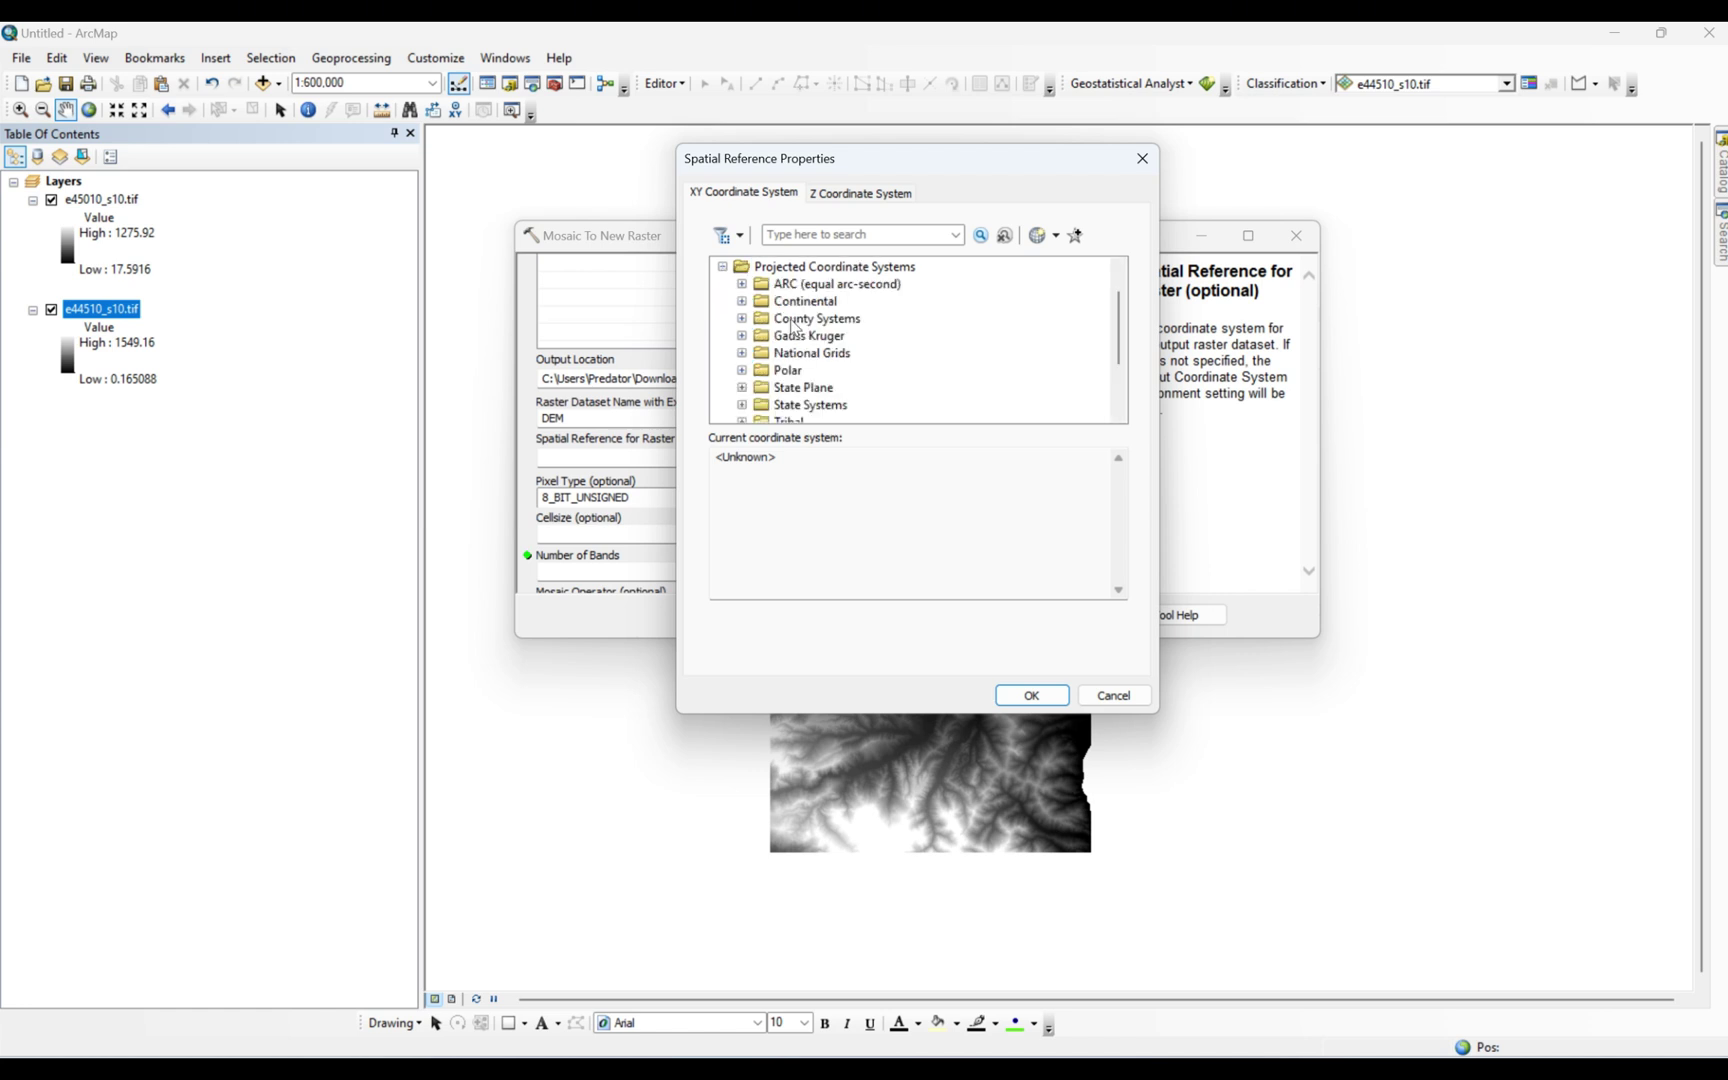
{"action": "scroll", "coordinate": [798, 338], "scroll_direction": "down", "scroll_amount": 2}
{"action": "left_click", "coordinate": [742, 353]}
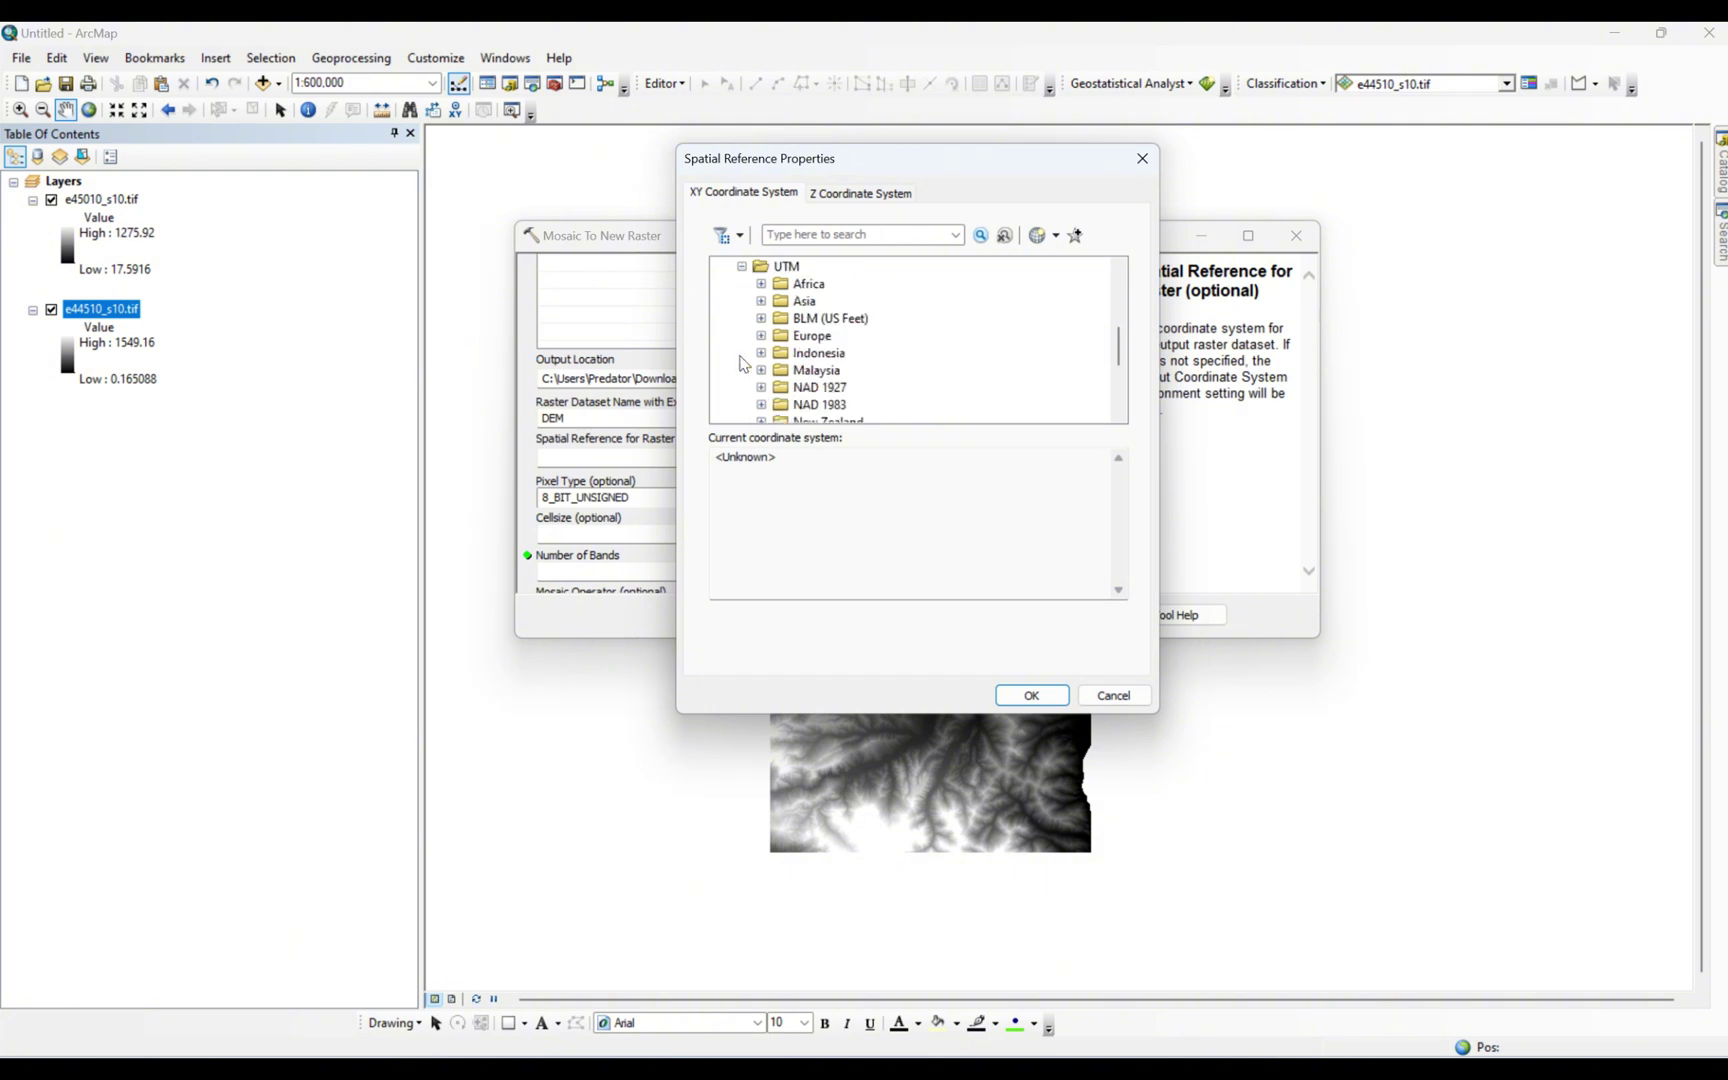
{"action": "scroll", "coordinate": [787, 372], "scroll_direction": "down", "scroll_amount": 2}
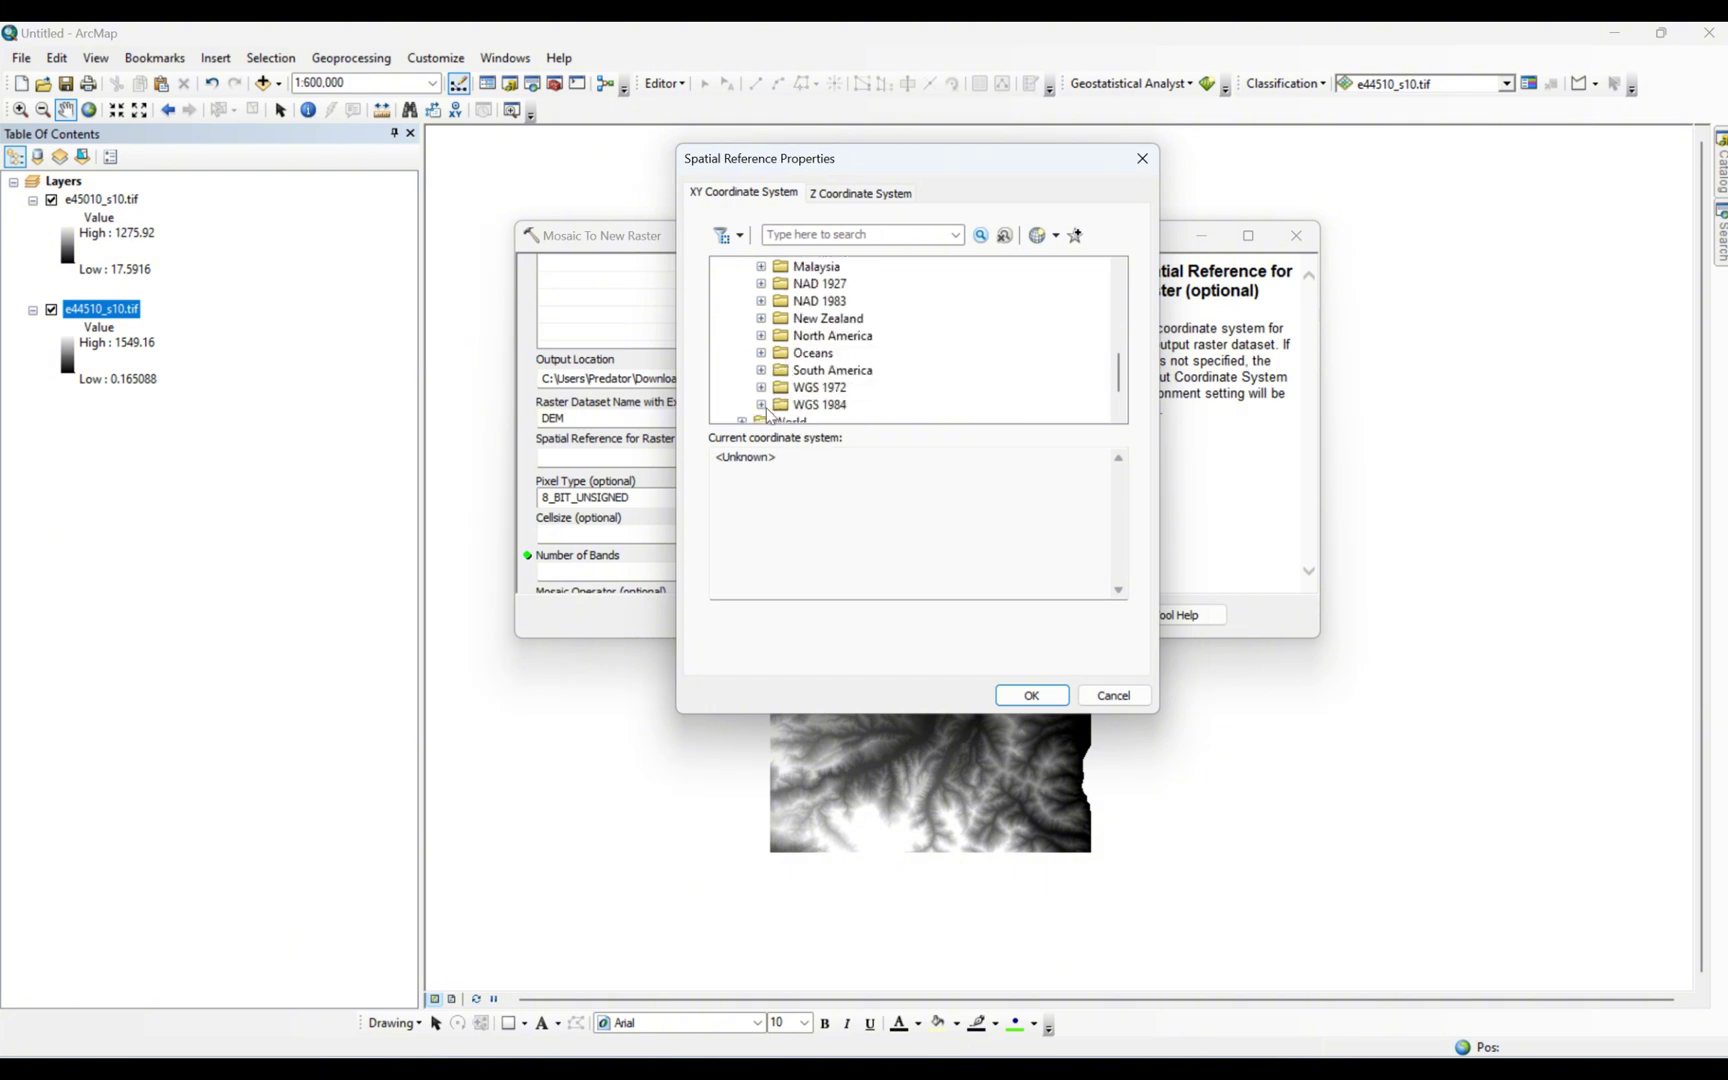
{"action": "left_click", "coordinate": [761, 404]}
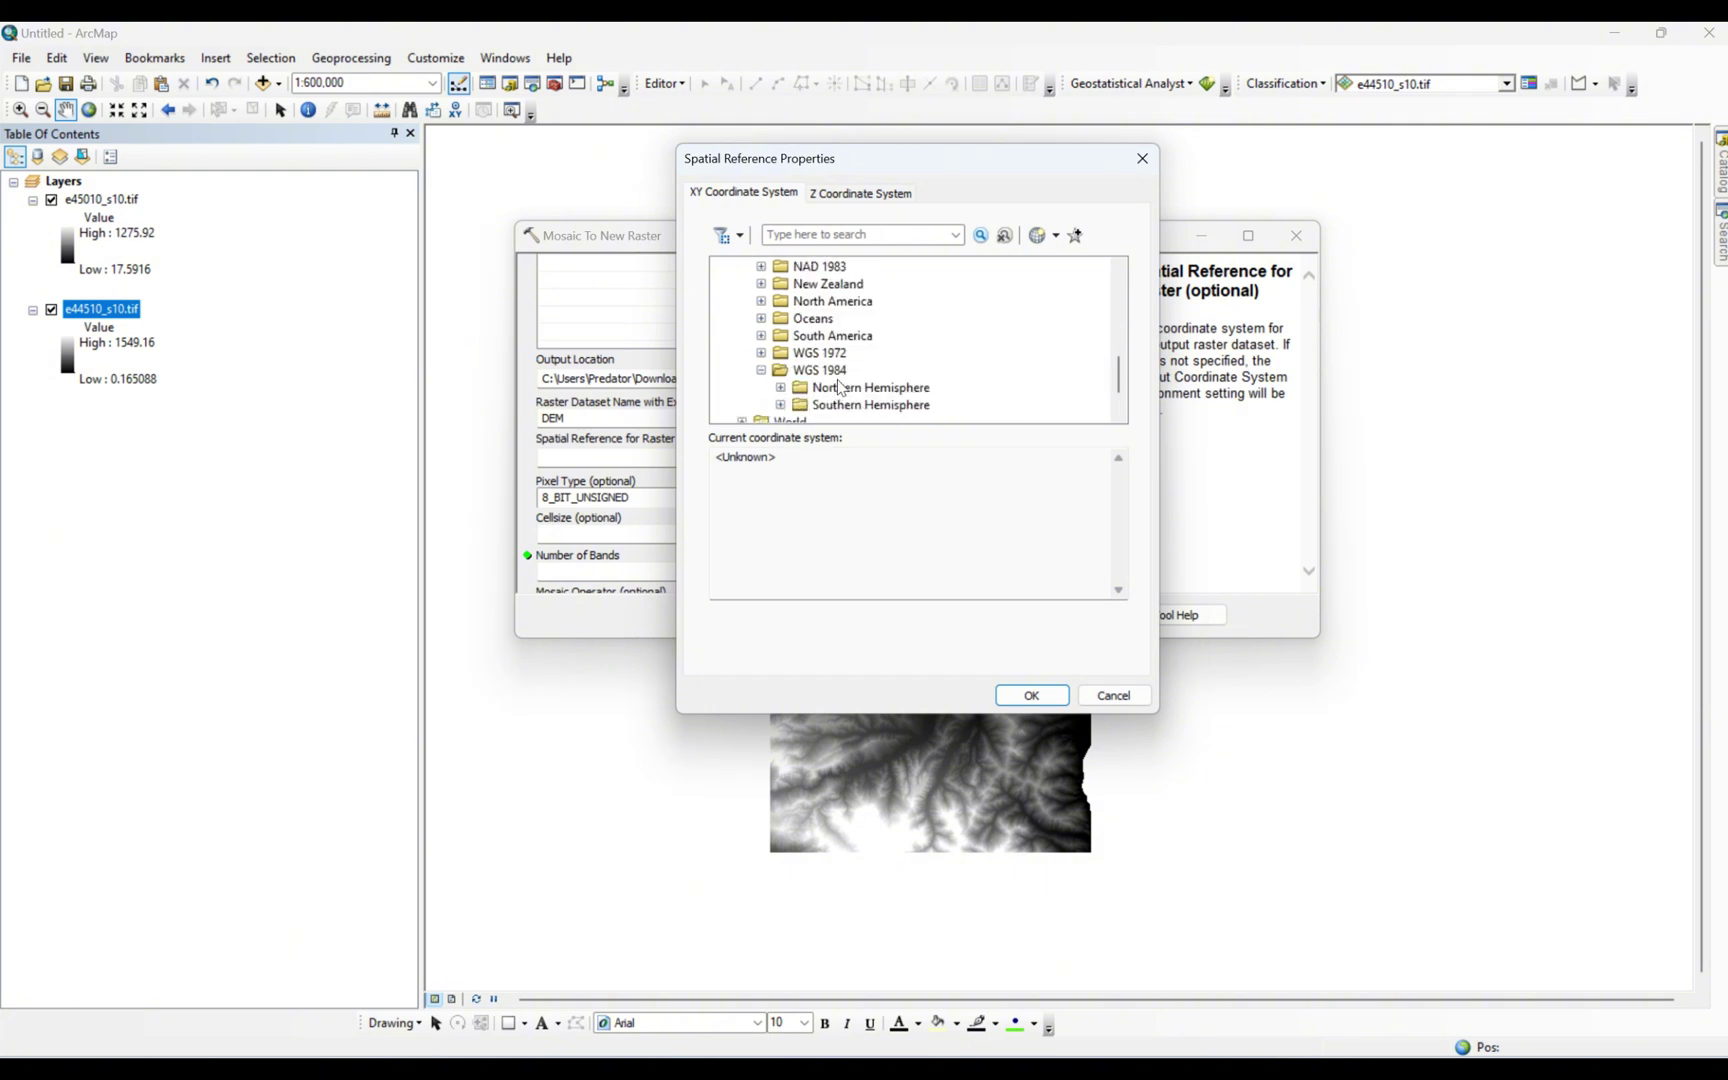
{"action": "left_click", "coordinate": [781, 388]}
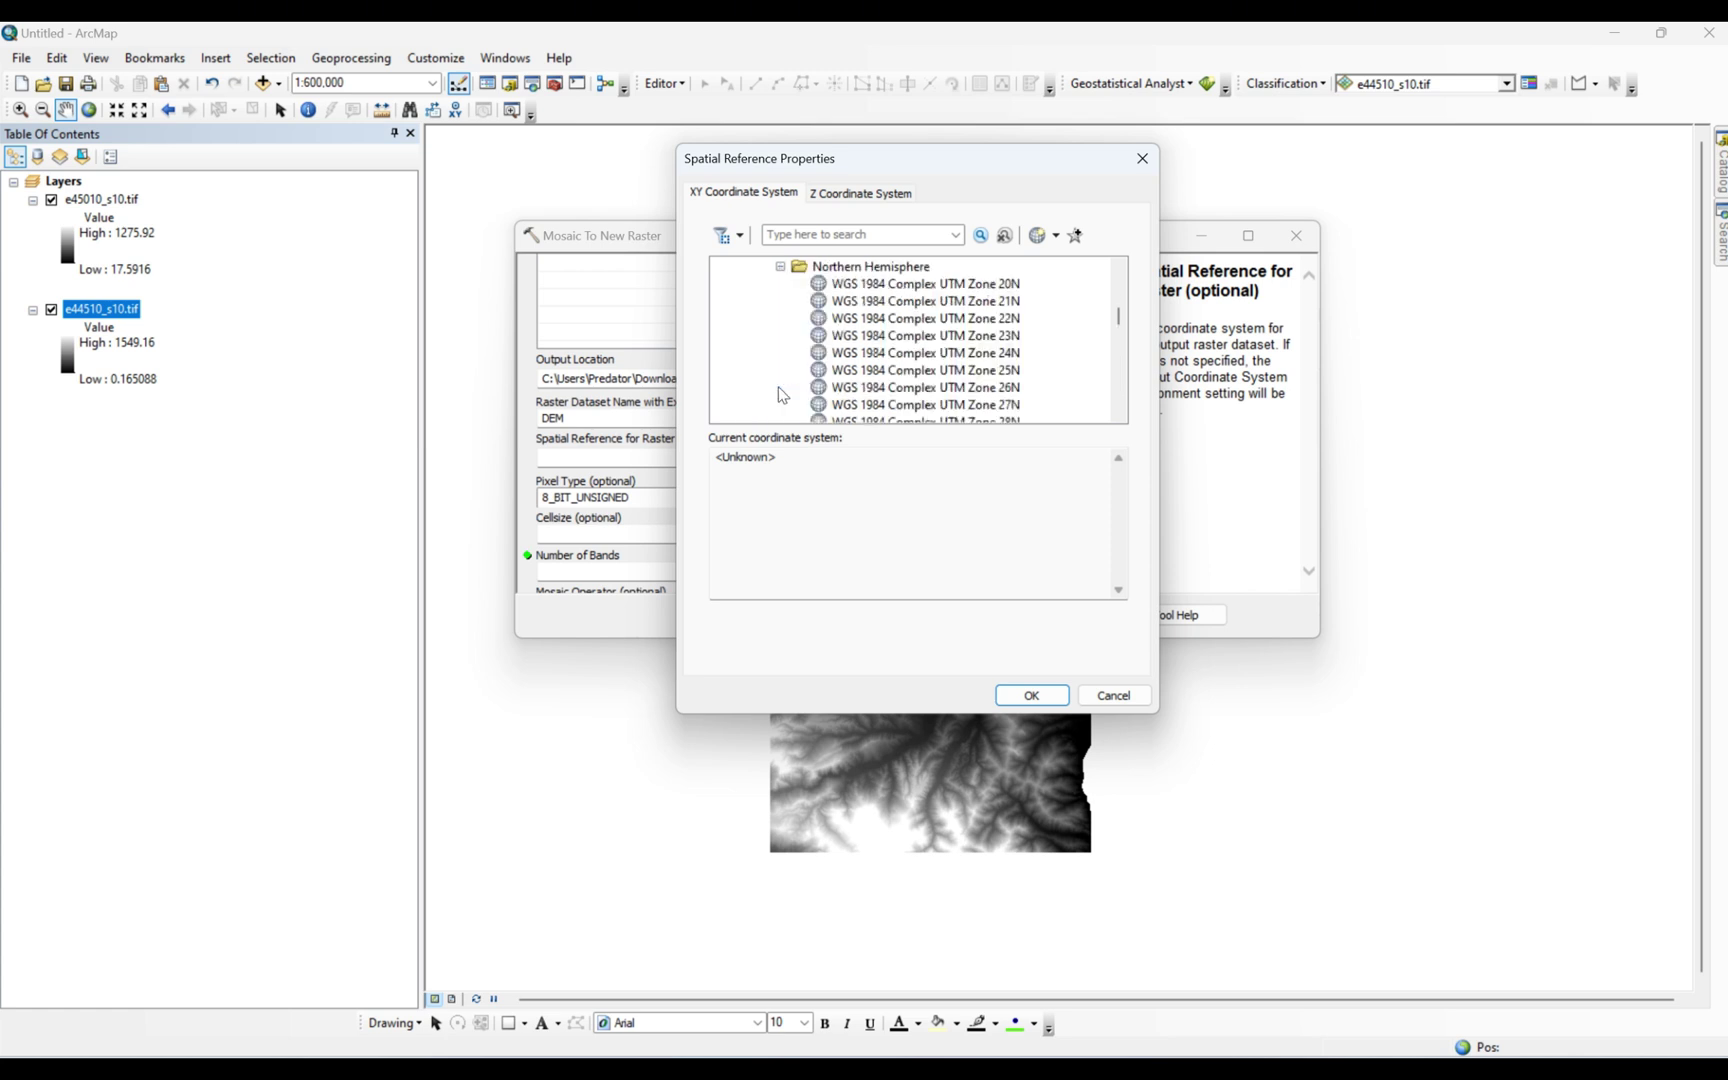
{"action": "left_click", "coordinate": [780, 267]}
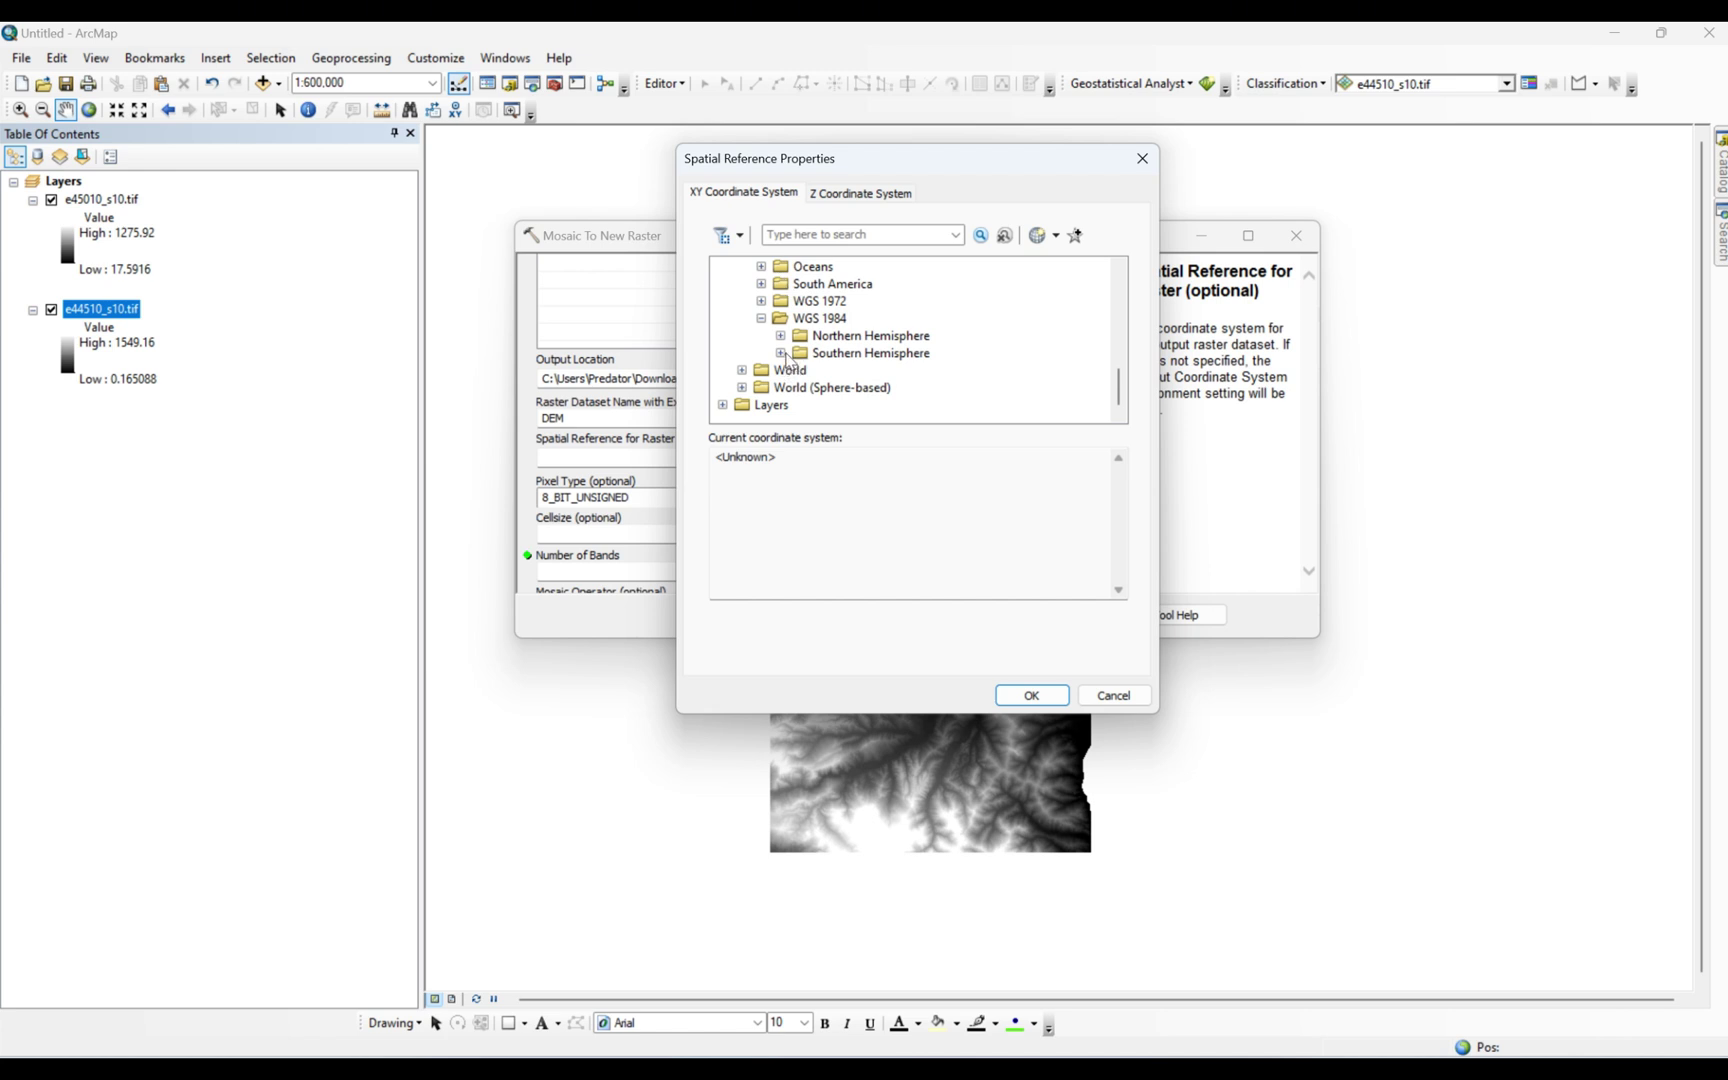
{"action": "left_click", "coordinate": [1141, 160]}
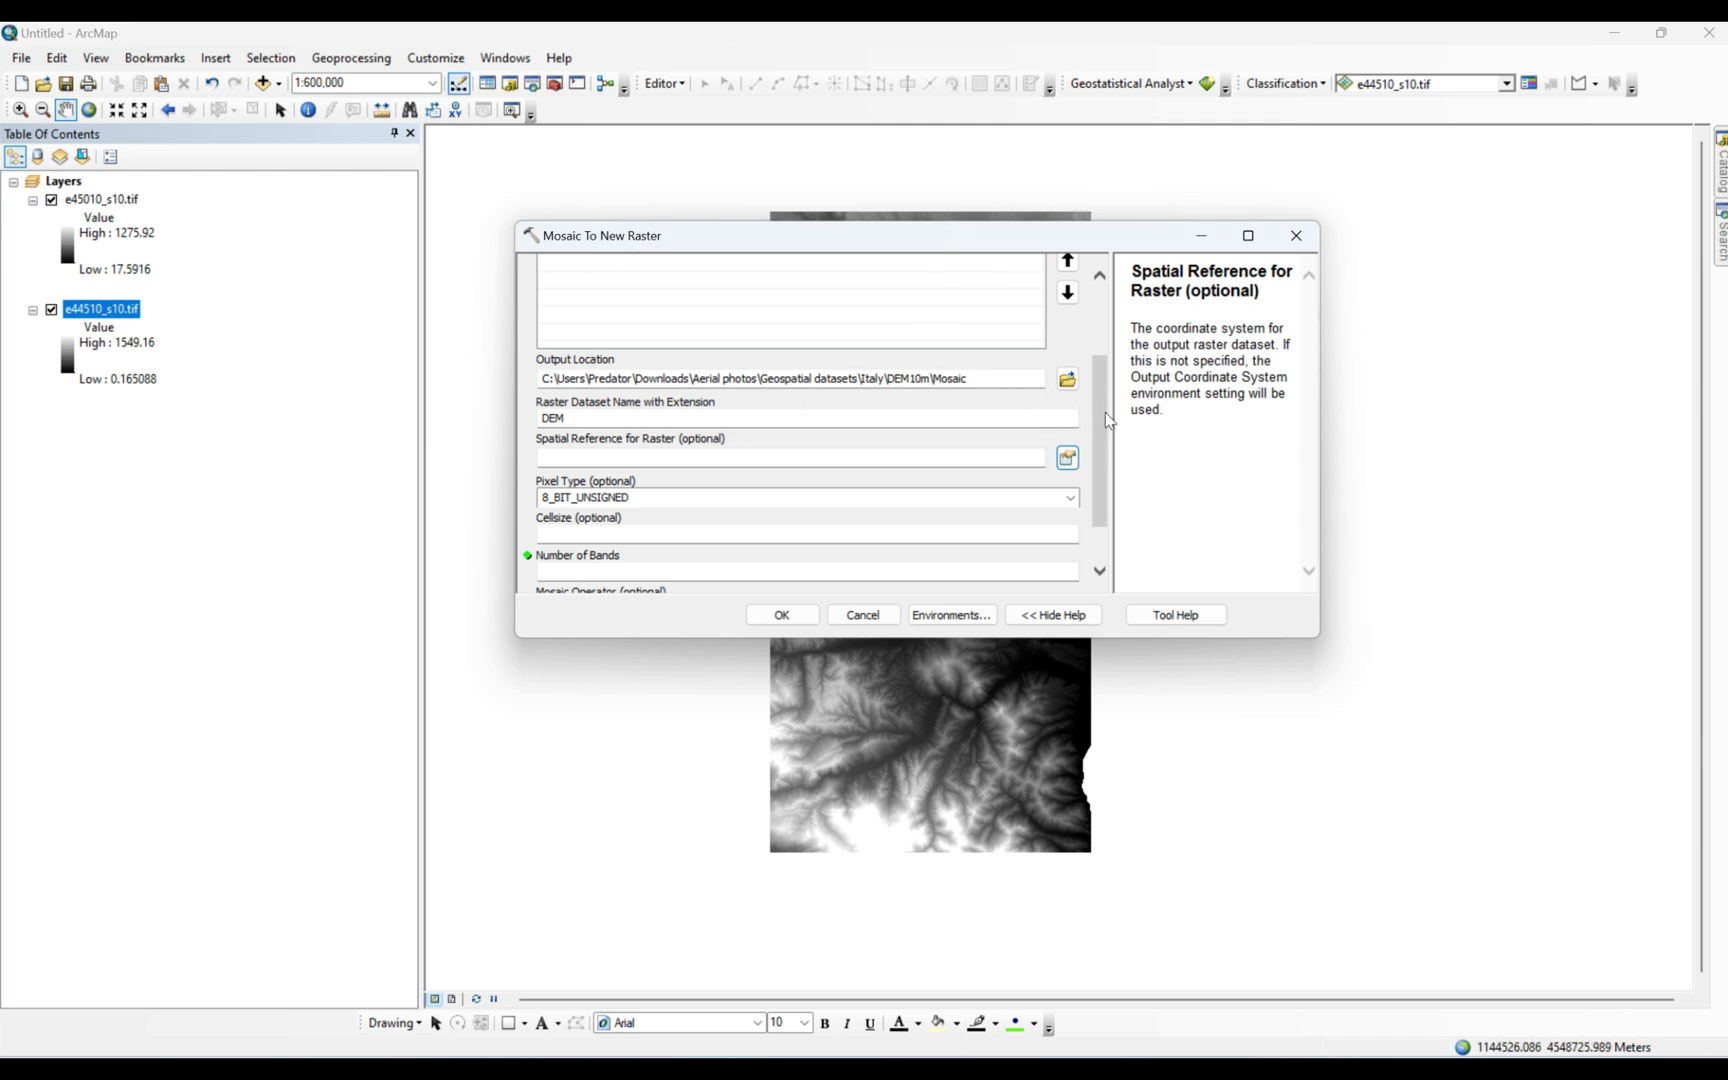
Set the number of bands of the output raster to 1.
{"action": "left_click_drag", "start_coordinate": [1106, 413], "coordinate": [1105, 468]}
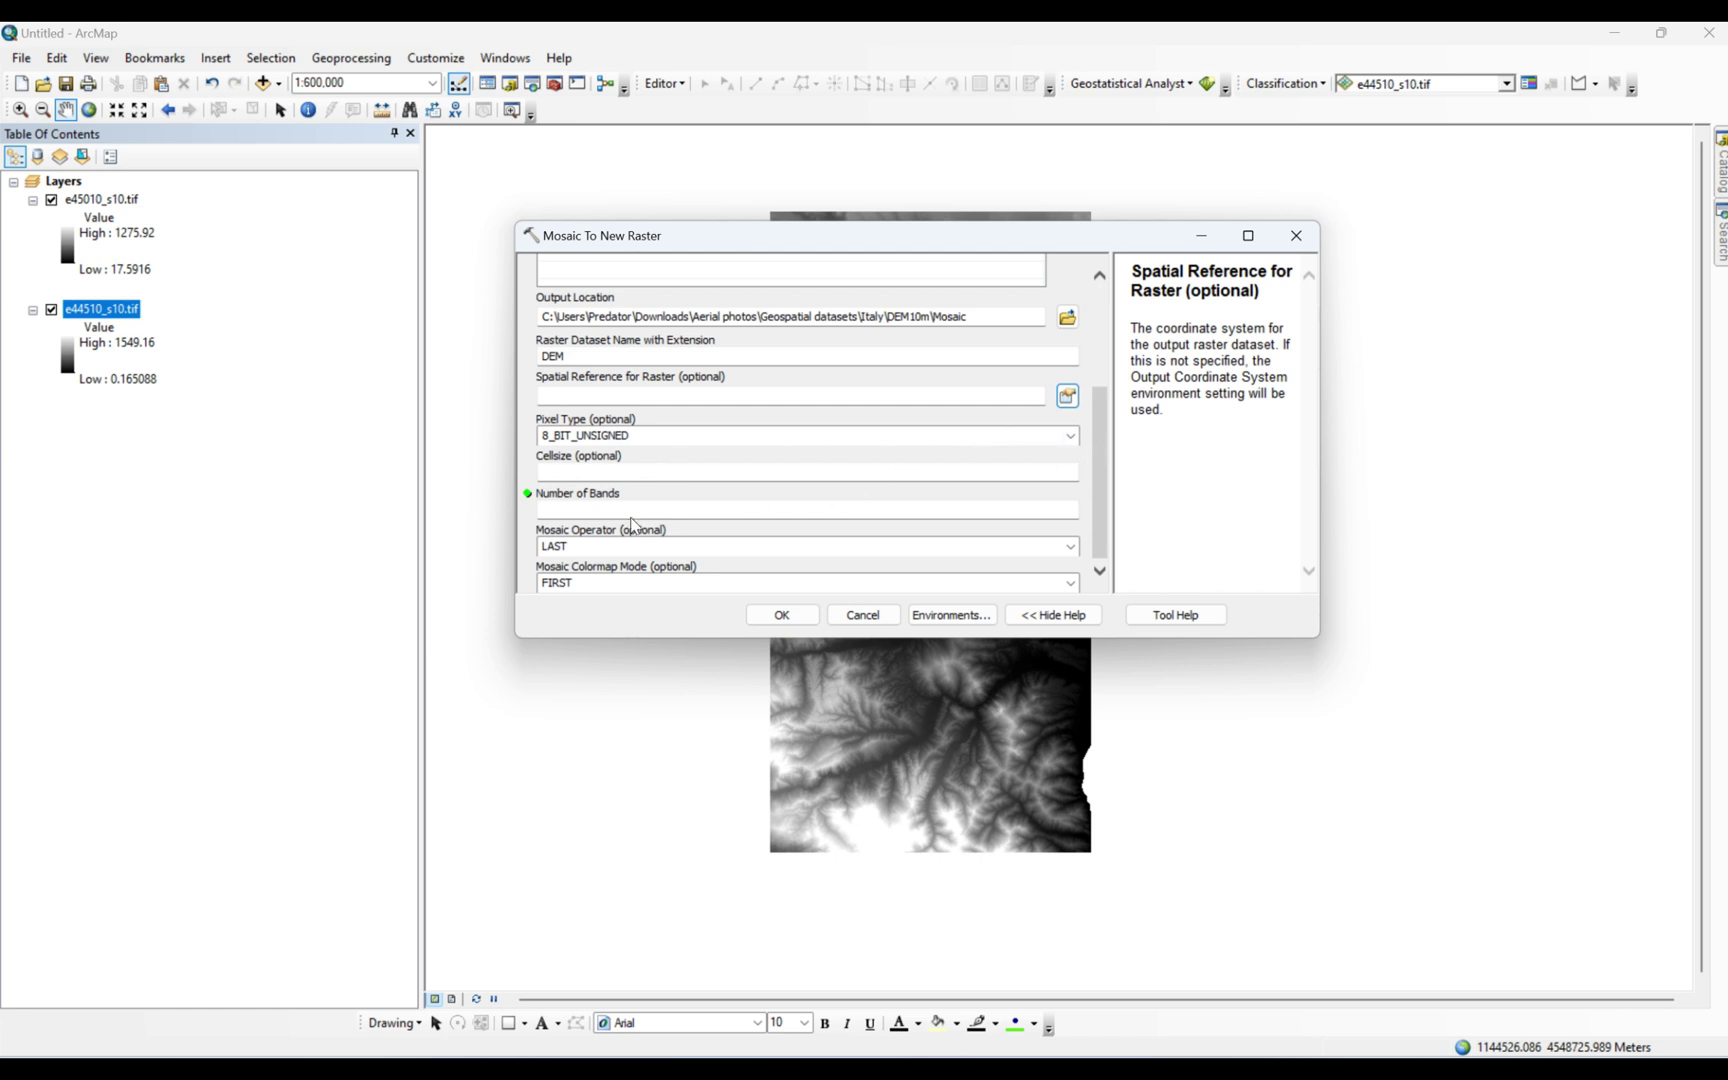
{"action": "left_click", "coordinate": [587, 508]}
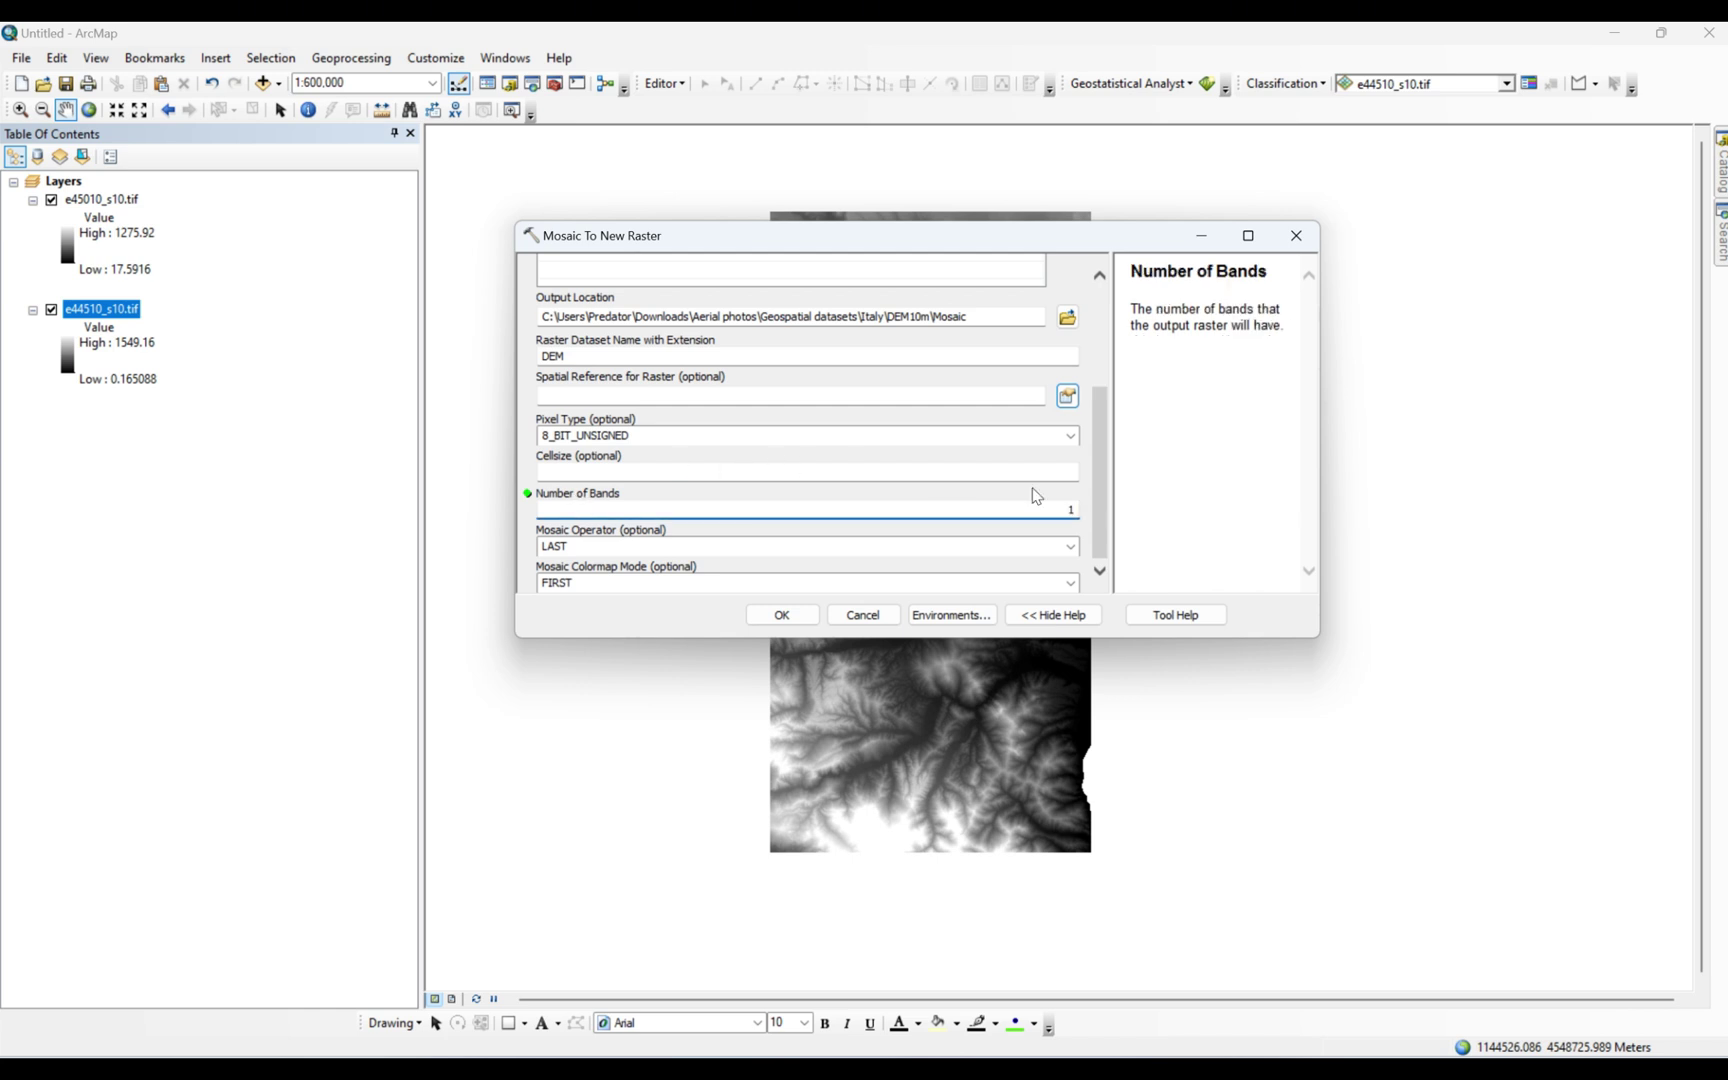
{"action": "left_click", "coordinate": [1091, 489]}
{"action": "left_click_drag", "start_coordinate": [1104, 494], "coordinate": [1101, 511]}
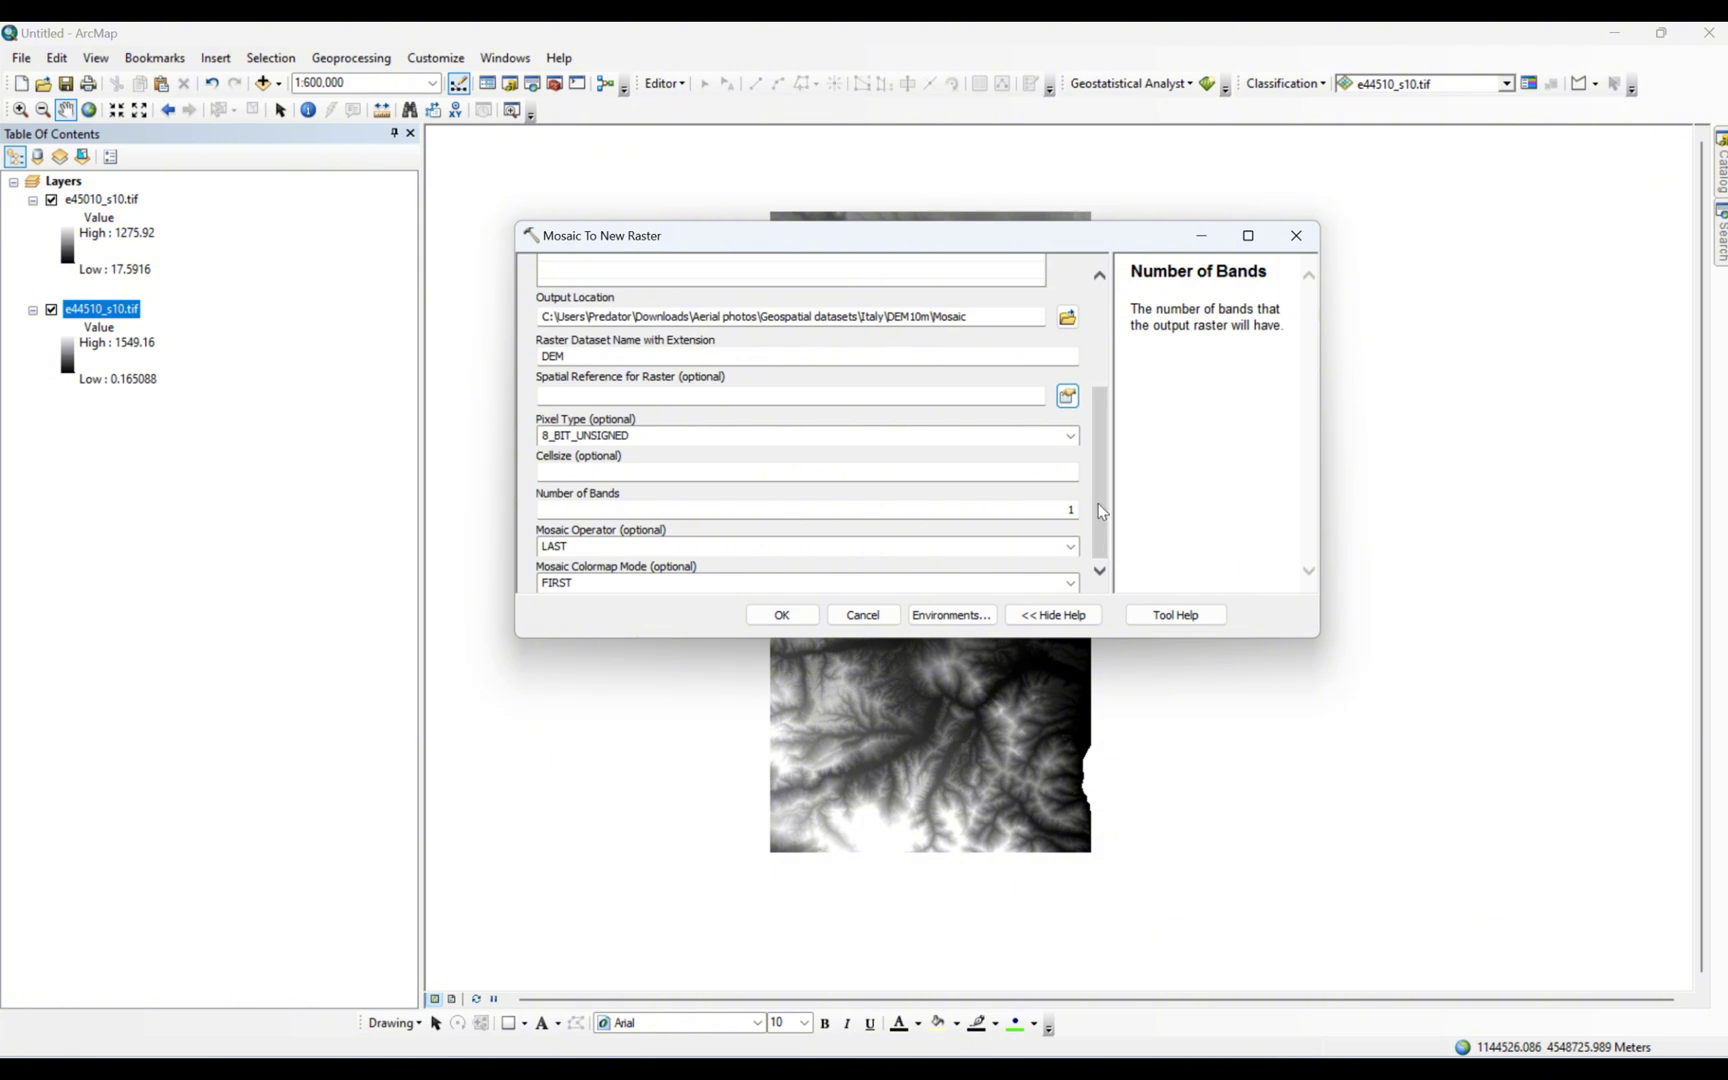
Review the mosaic operator choices and the help for the mosaic operator, colormap mode, pixel type and number of bands, without changing them.
{"action": "left_click", "coordinate": [1071, 547]}
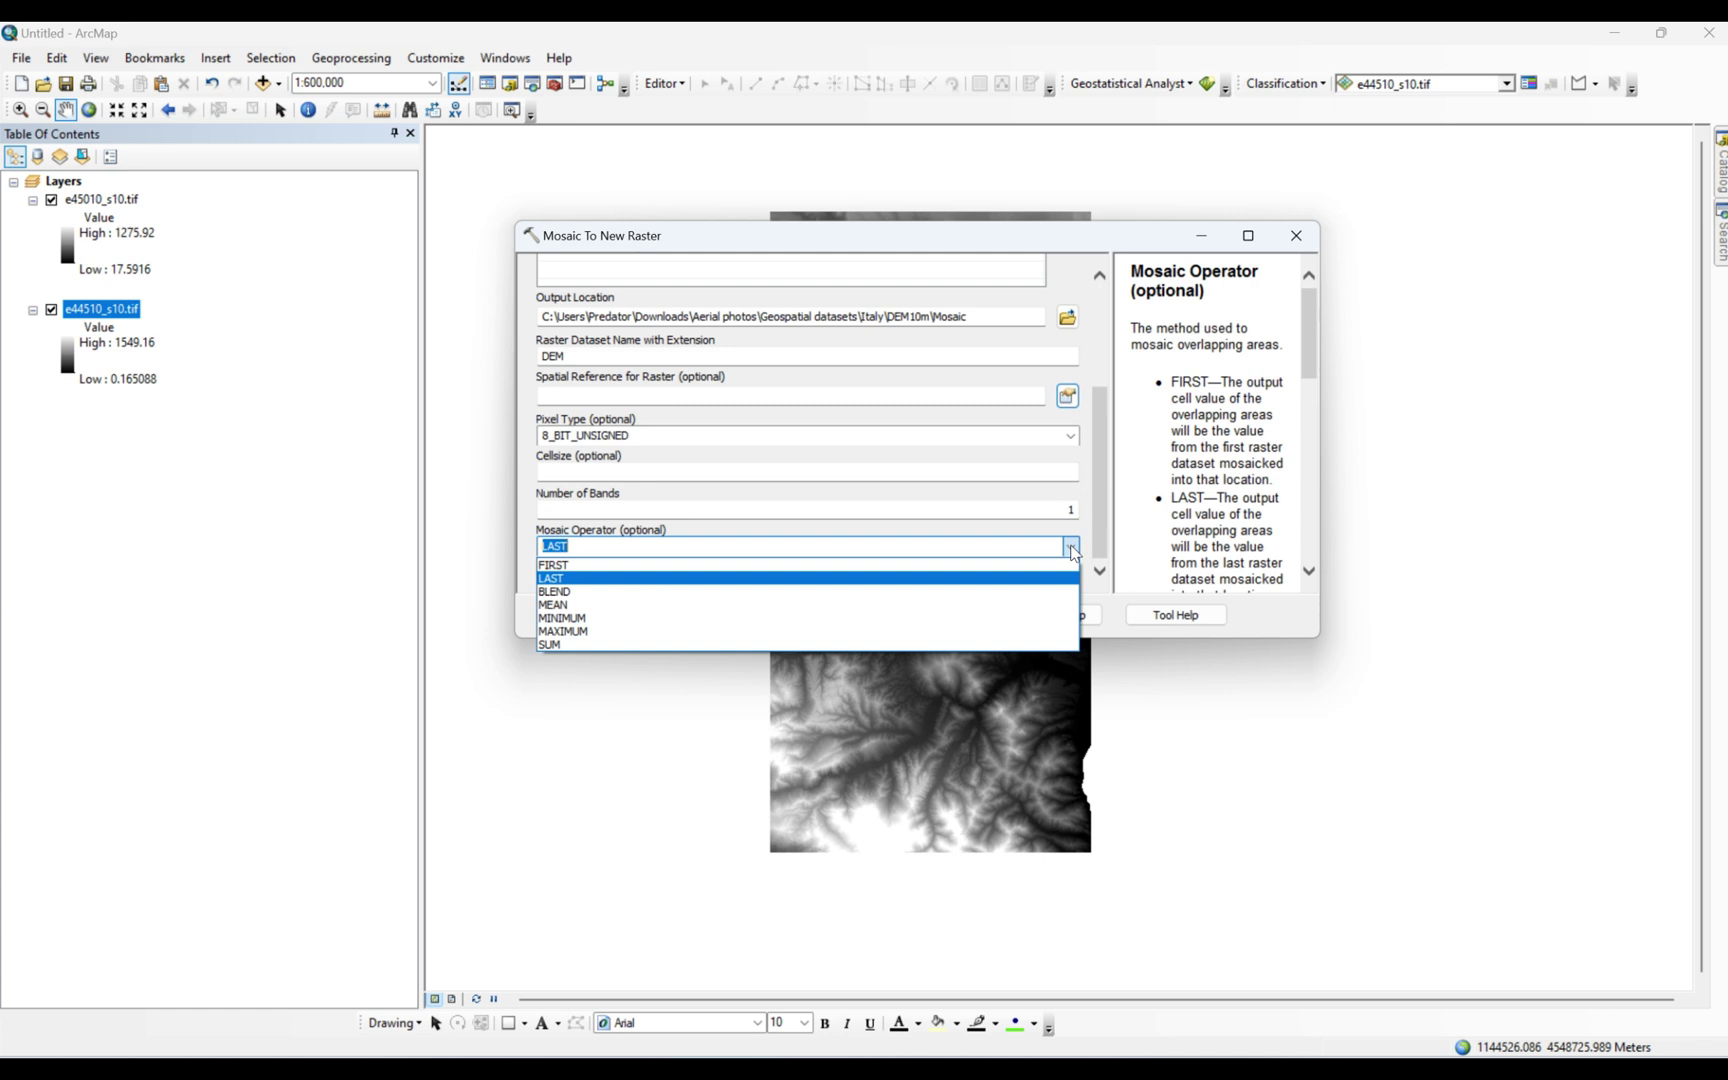
{"action": "left_click", "coordinate": [1082, 537]}
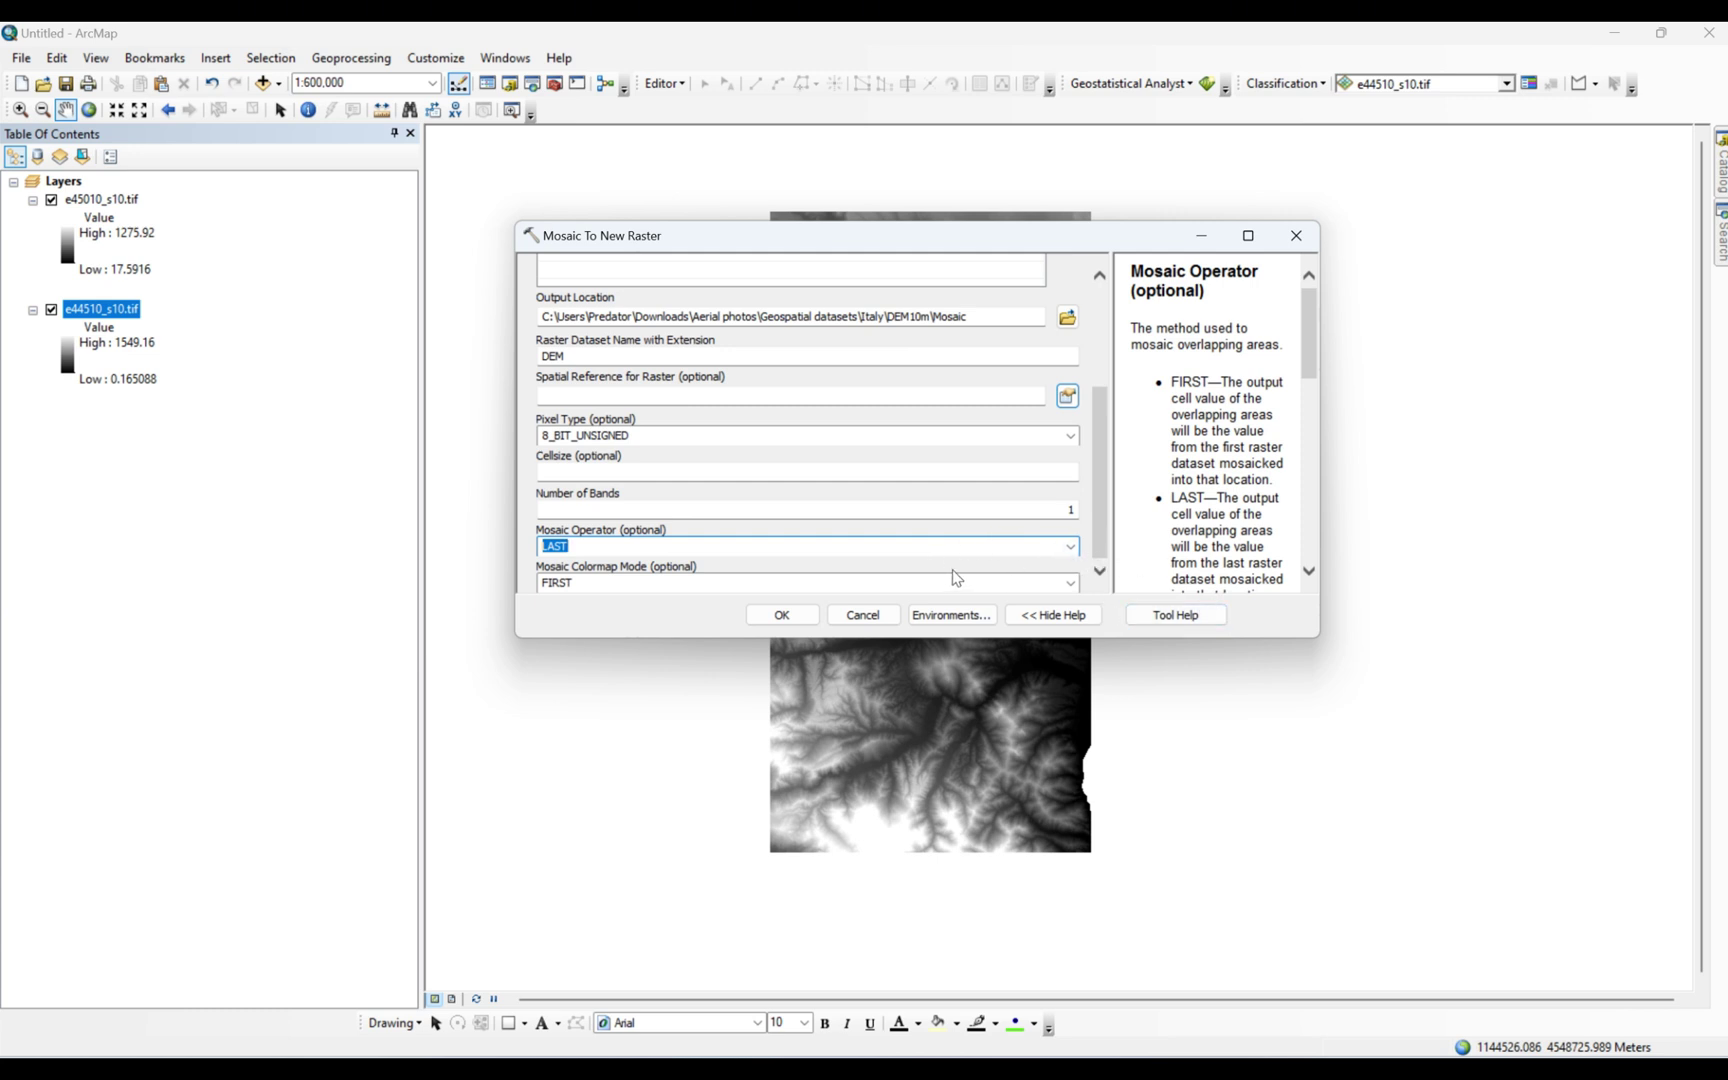
{"action": "left_click", "coordinate": [1312, 338]}
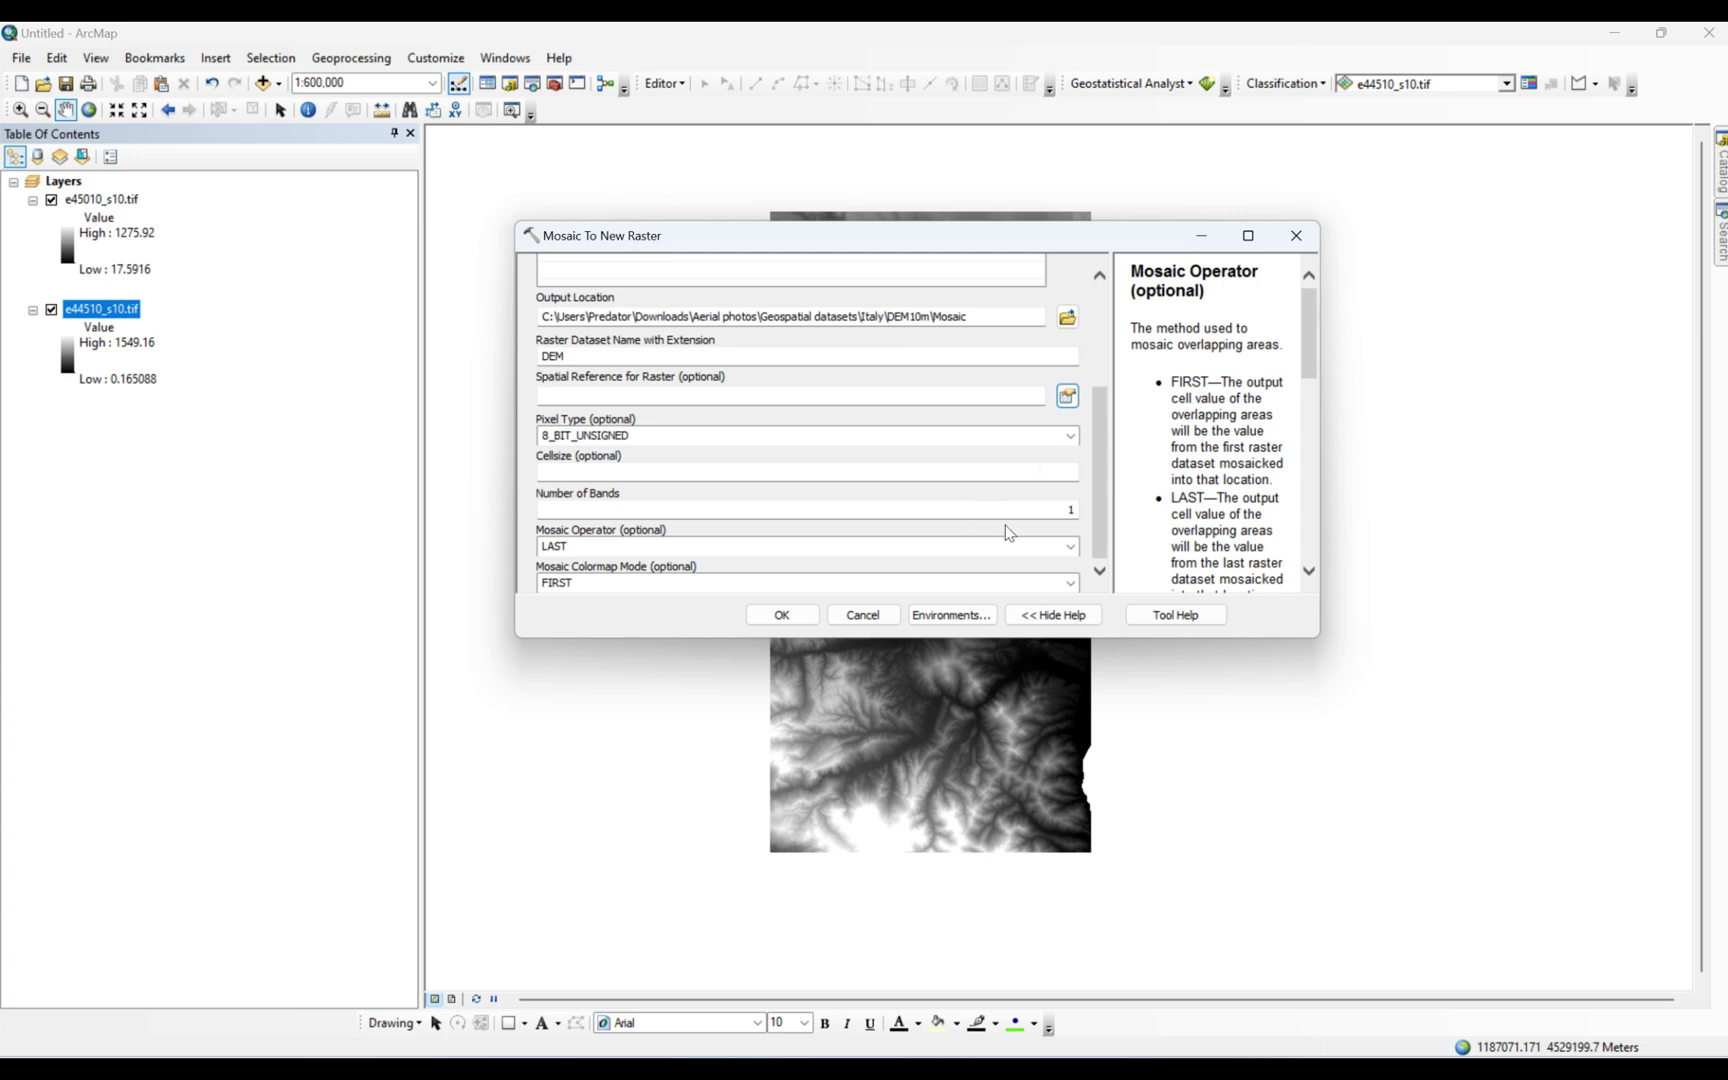
{"action": "left_click", "coordinate": [1071, 546]}
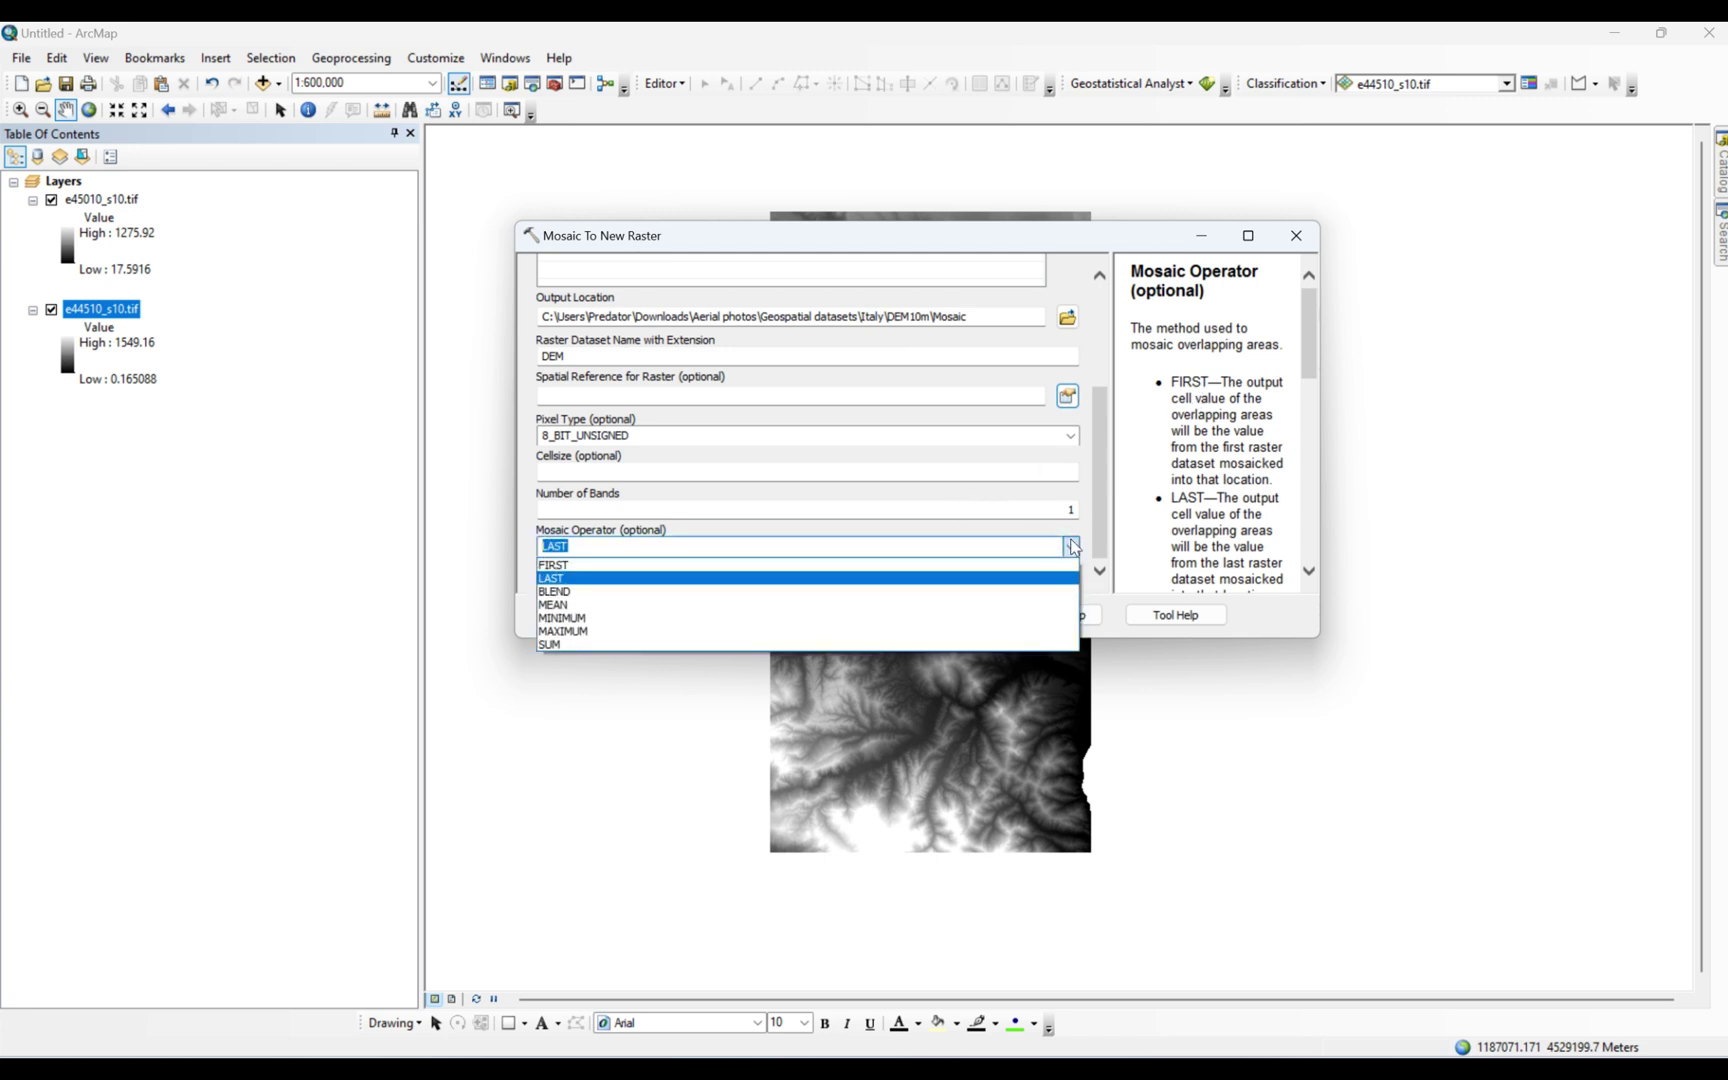
{"action": "left_click", "coordinate": [1293, 416]}
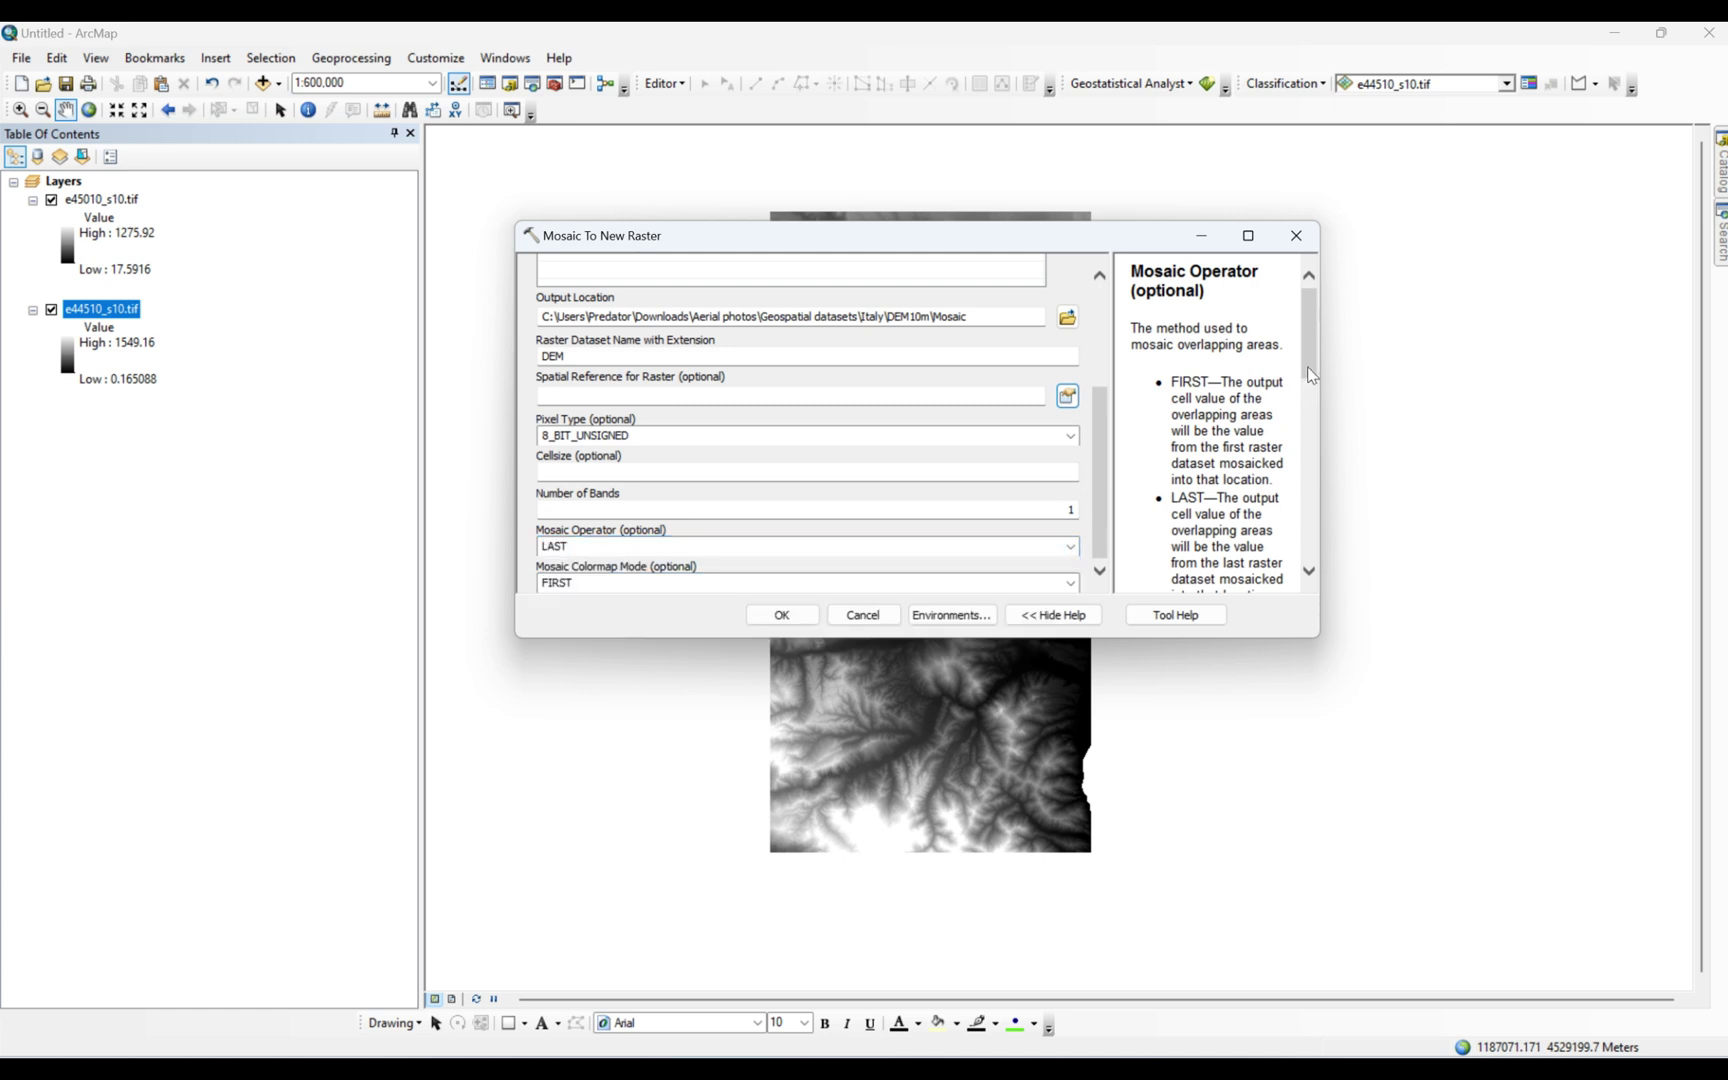
{"action": "left_click_drag", "start_coordinate": [1310, 370], "coordinate": [1308, 312]}
{"action": "left_click", "coordinate": [808, 579]}
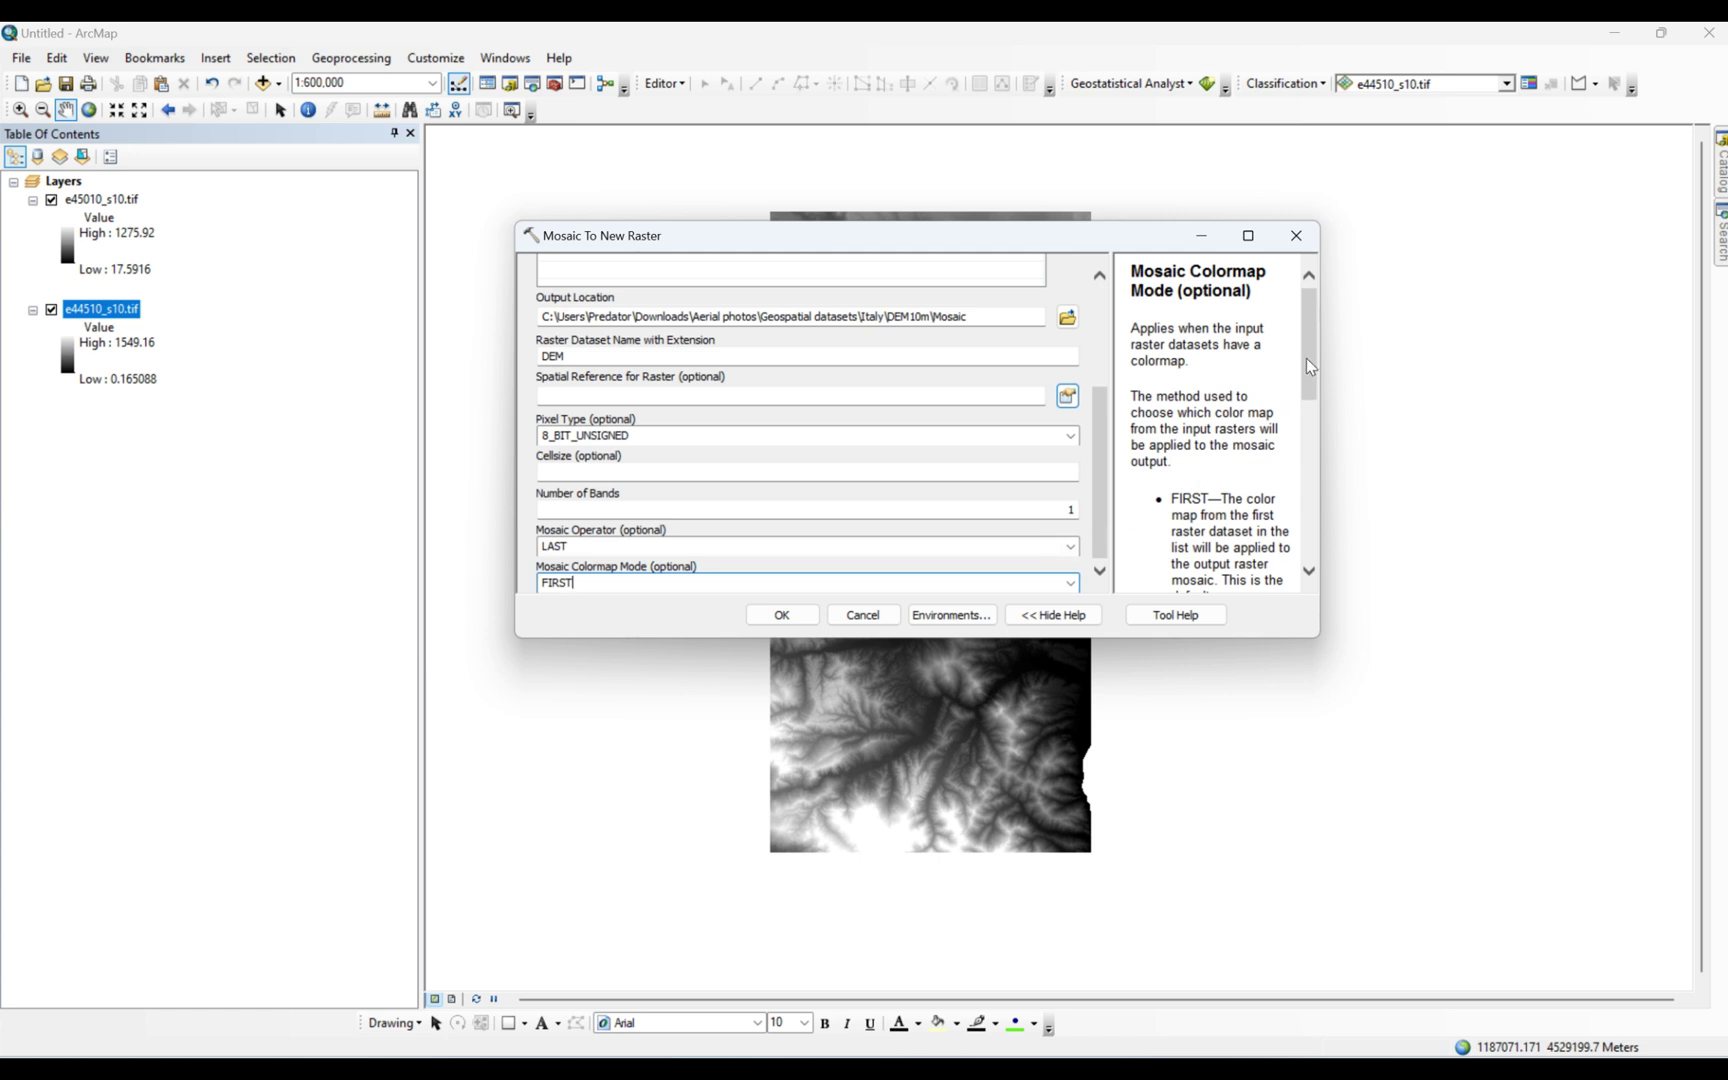
{"action": "mouse_move", "coordinate": [1305, 358]}
{"action": "left_mouse_down"}
{"action": "mouse_move", "coordinate": [1308, 400]}
{"action": "mouse_move", "coordinate": [1295, 352]}
{"action": "left_mouse_up"}
{"action": "left_click", "coordinate": [921, 431]}
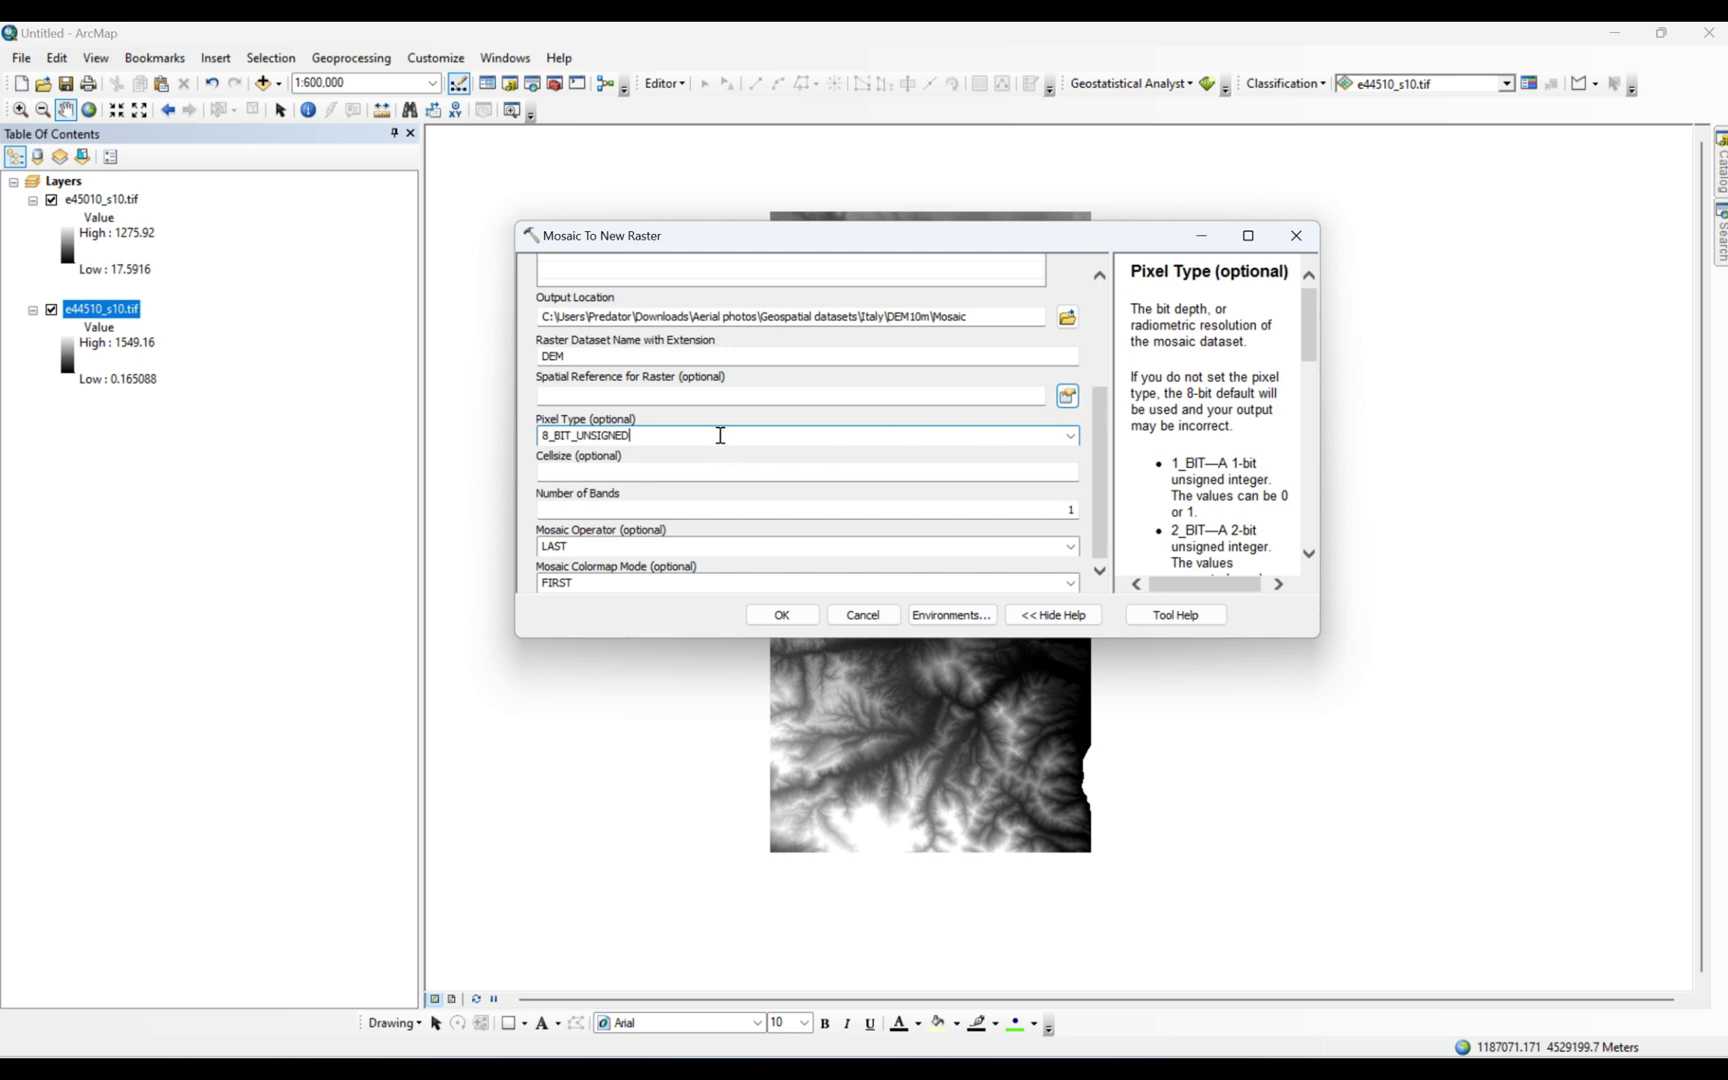
{"action": "left_click", "coordinate": [733, 507]}
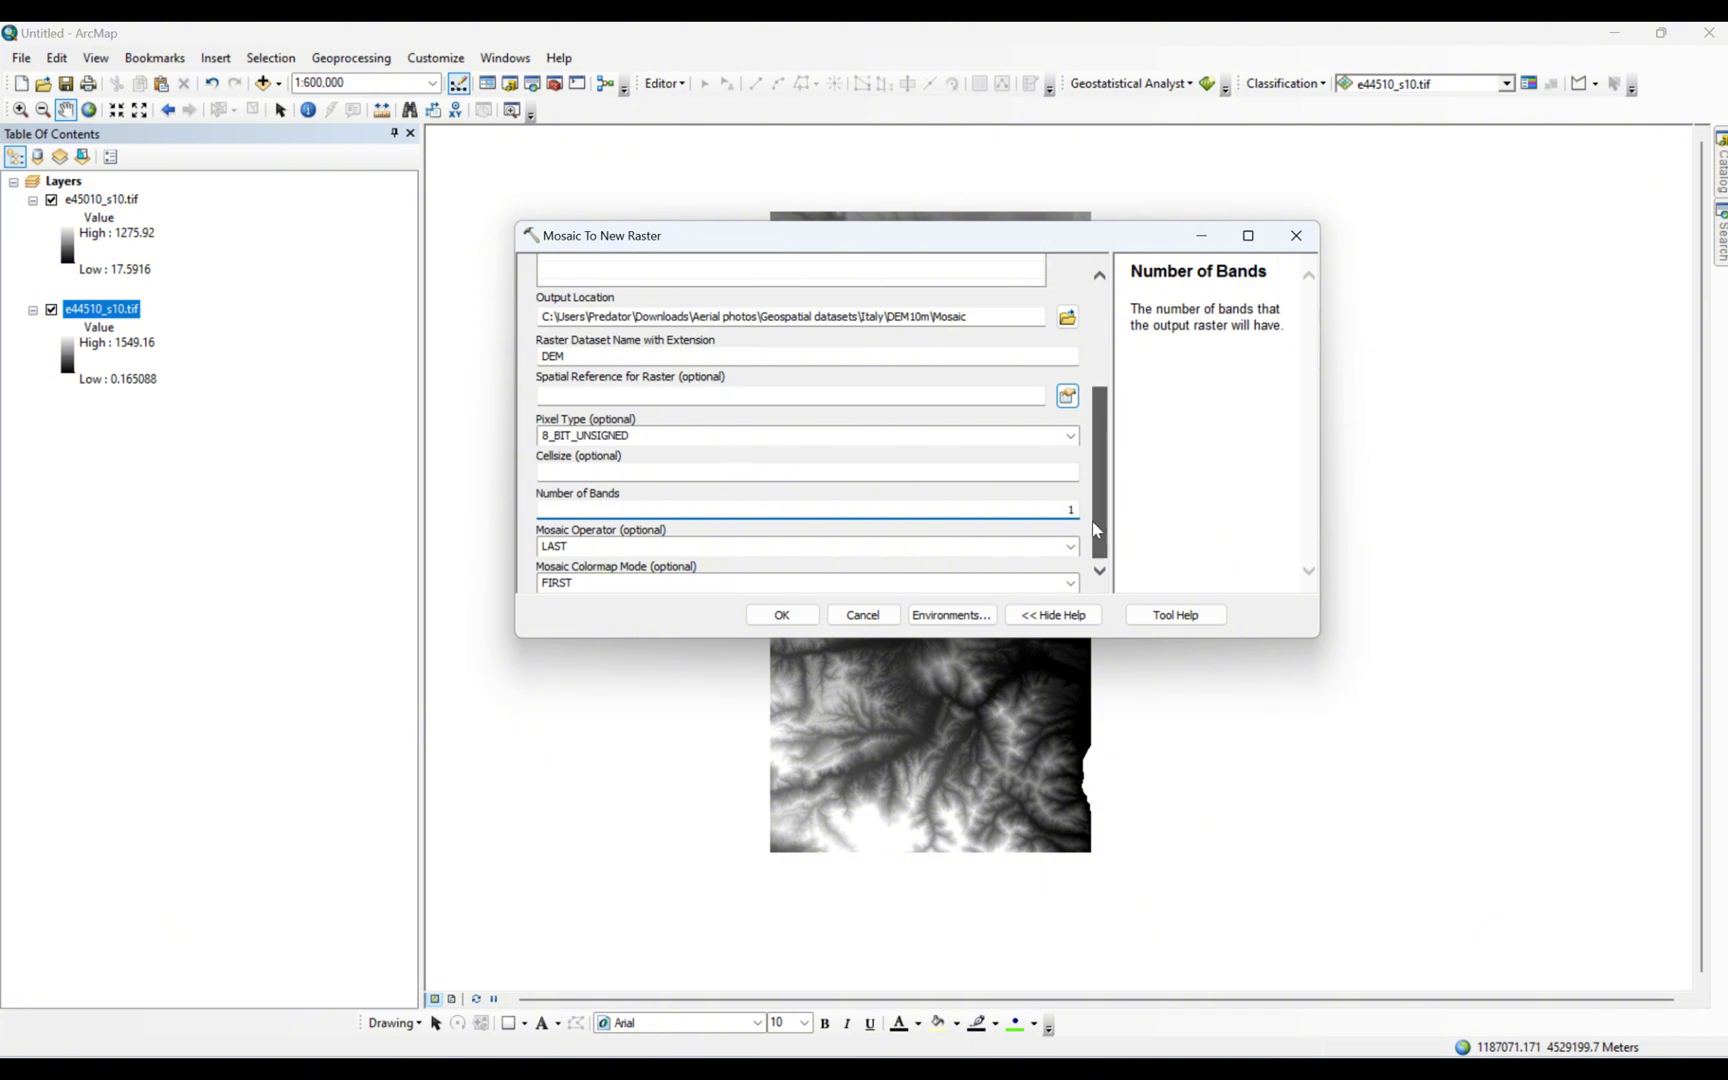
Check the input rasters and output settings, and run Mosaic To New Raster to create the merged DEM.
{"action": "scroll", "coordinate": [1107, 516], "scroll_direction": "up", "scroll_amount": 3}
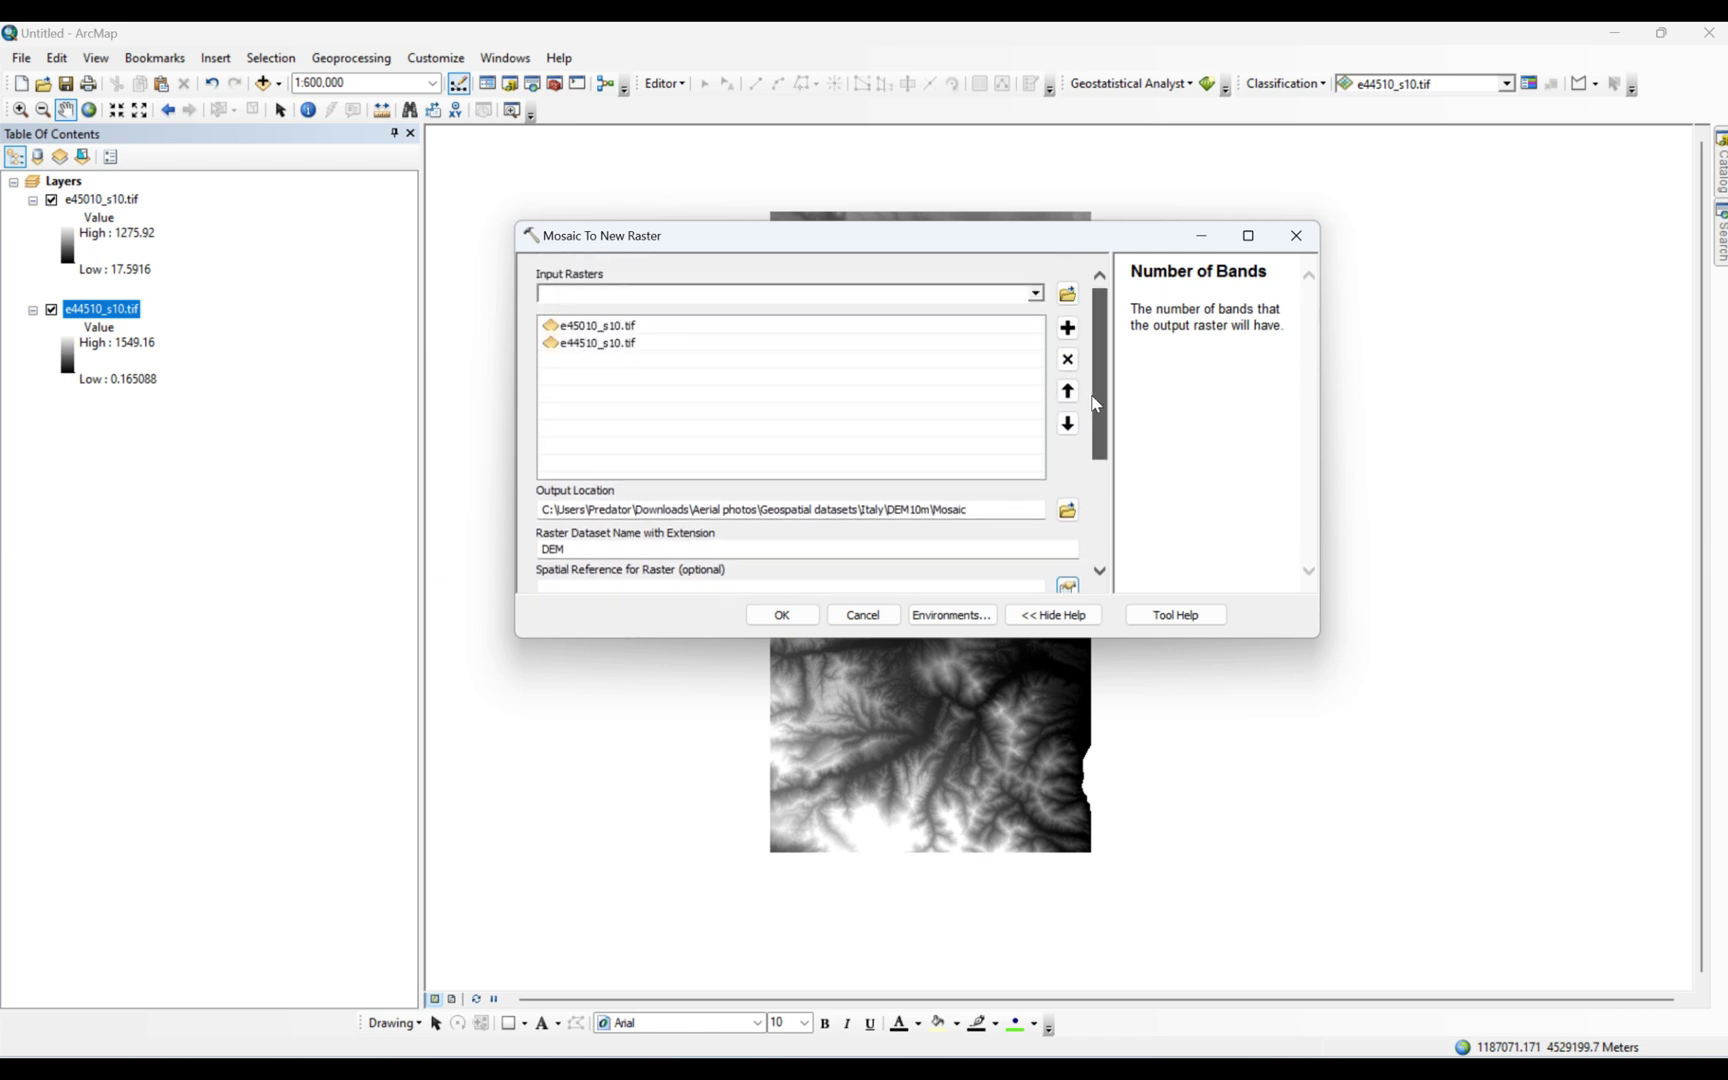
{"action": "scroll", "coordinate": [1080, 516], "scroll_direction": "down", "scroll_amount": 2}
{"action": "scroll", "coordinate": [1081, 516], "scroll_direction": "down", "scroll_amount": 1}
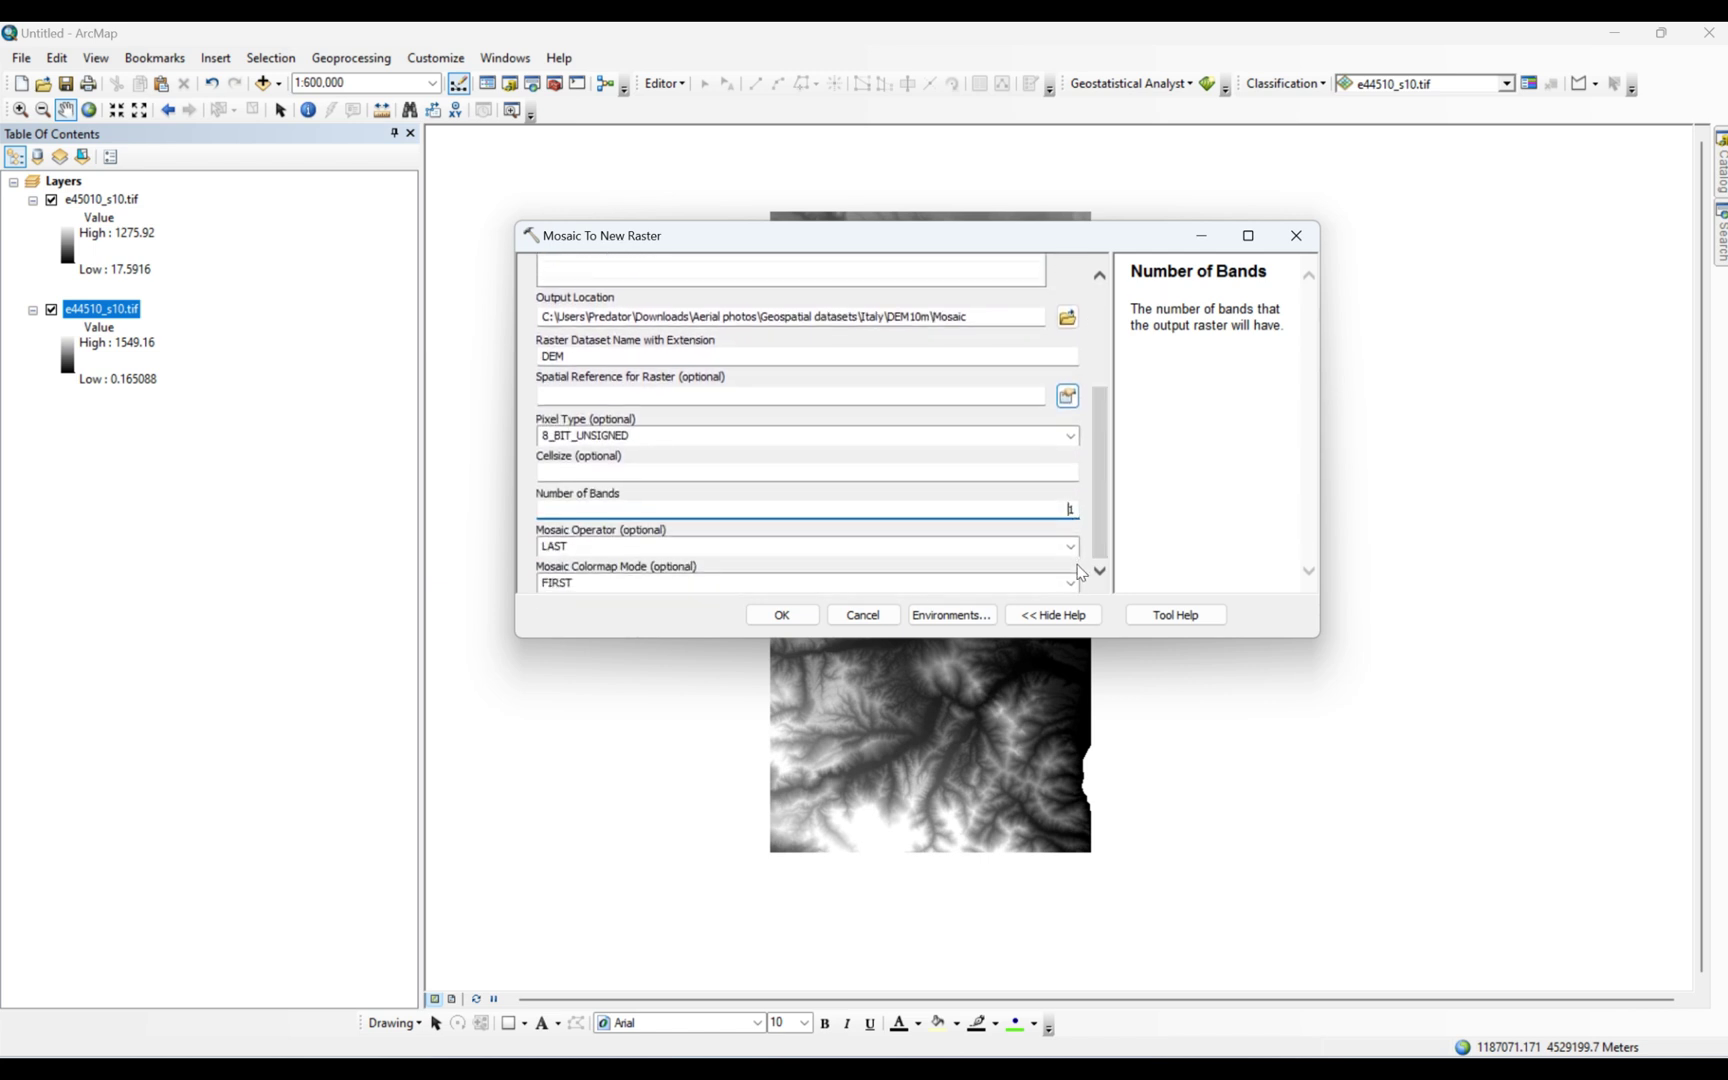
{"action": "left_click", "coordinate": [797, 616]}
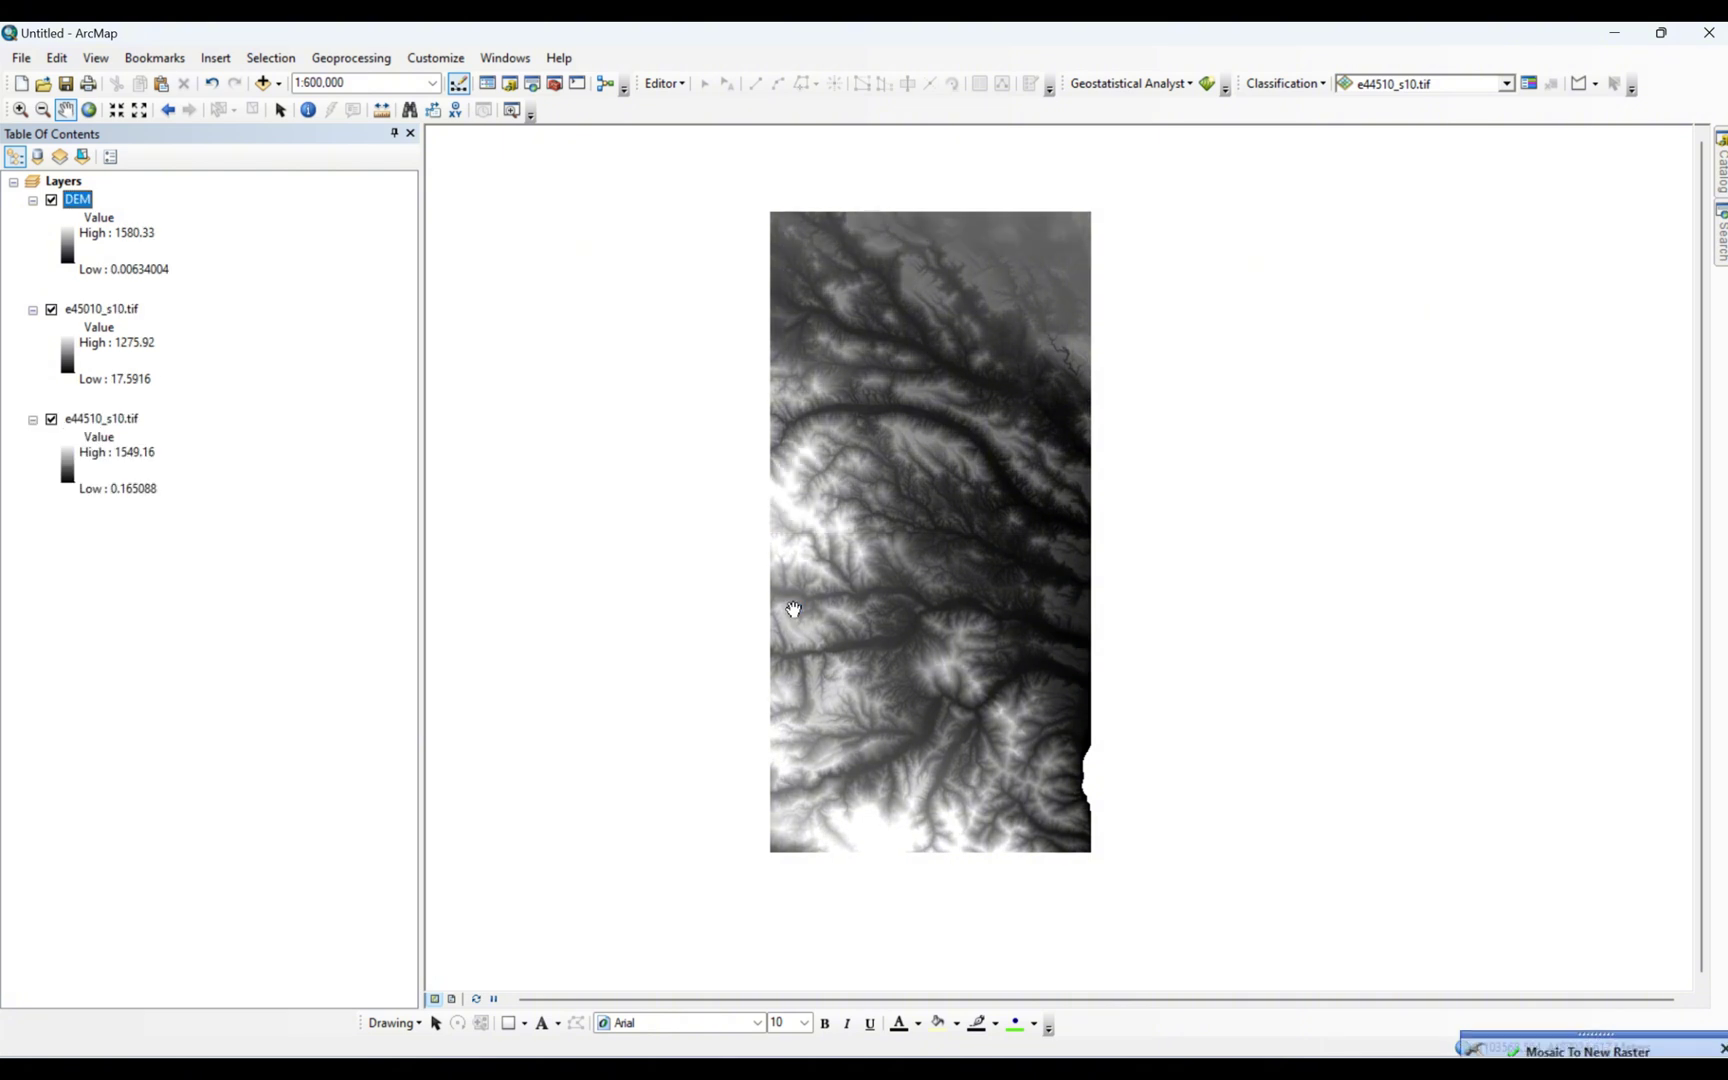
Collapse the legends of the e45010_s10.tif and e44510_s10.tif layers and switch both layers off.
{"action": "left_click", "coordinate": [33, 310]}
{"action": "left_click", "coordinate": [33, 328]}
{"action": "left_click", "coordinate": [51, 309]}
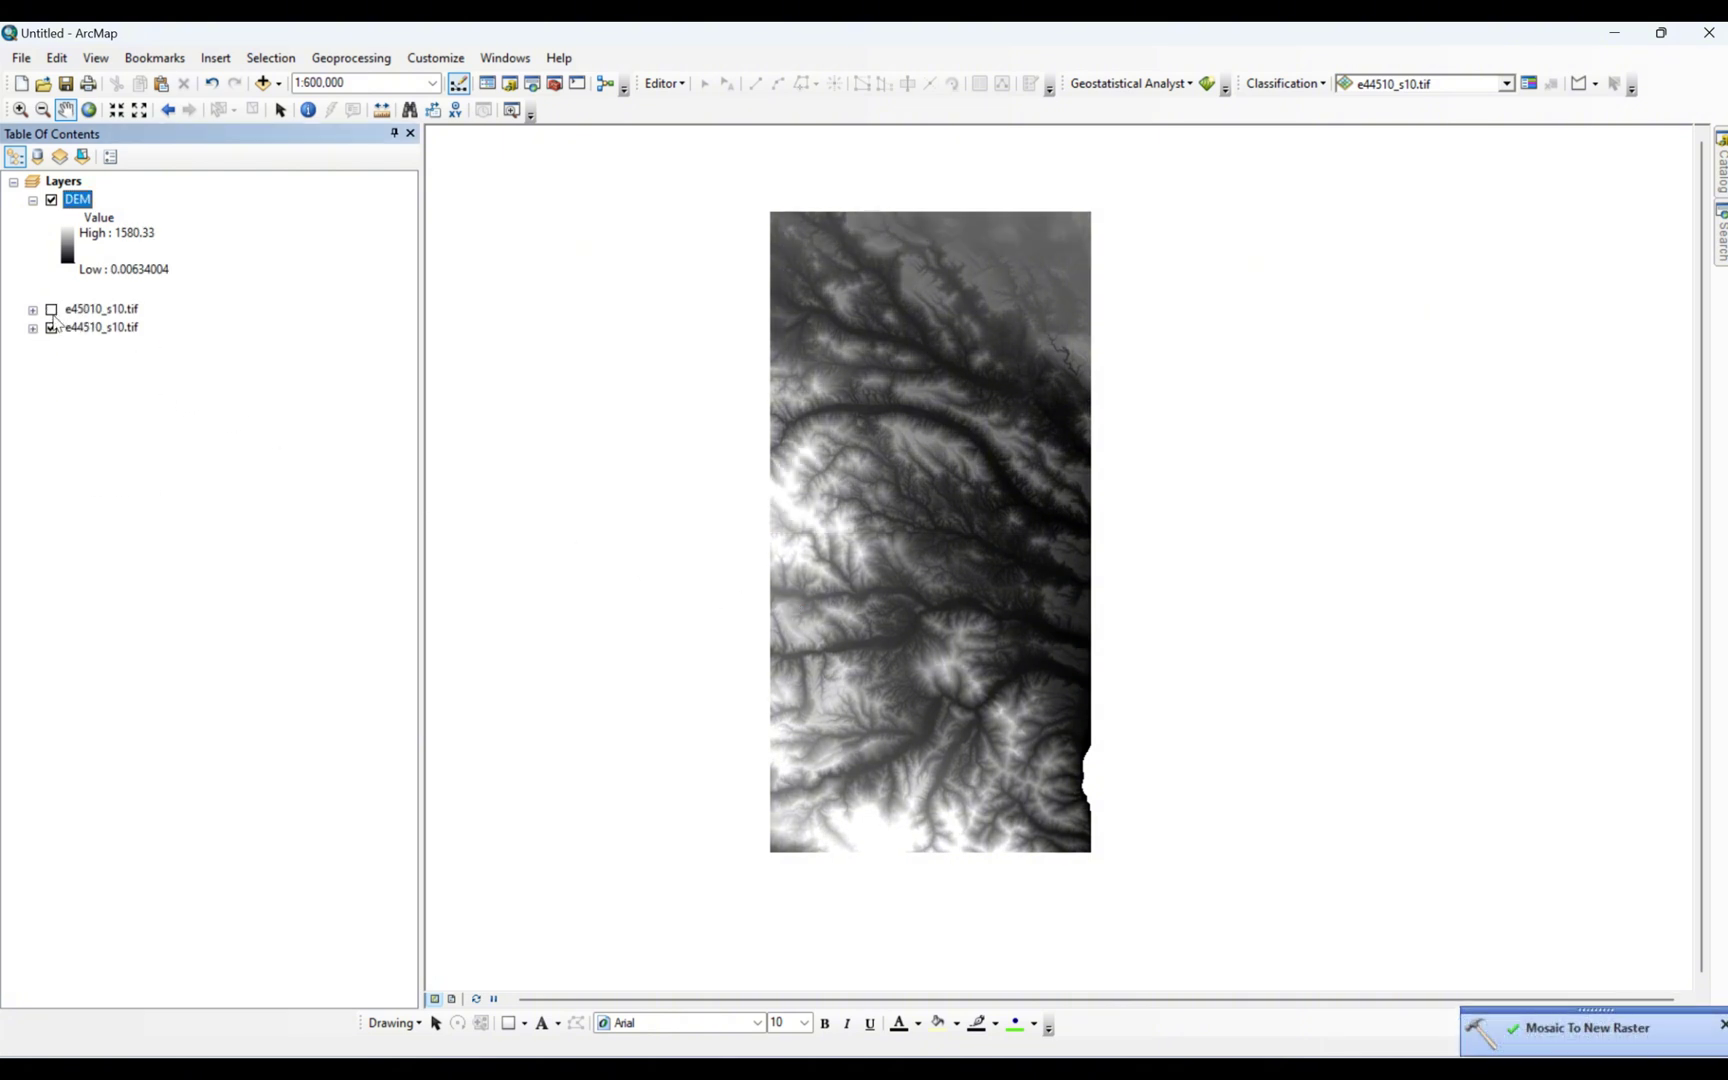
{"action": "left_click", "coordinate": [51, 328]}
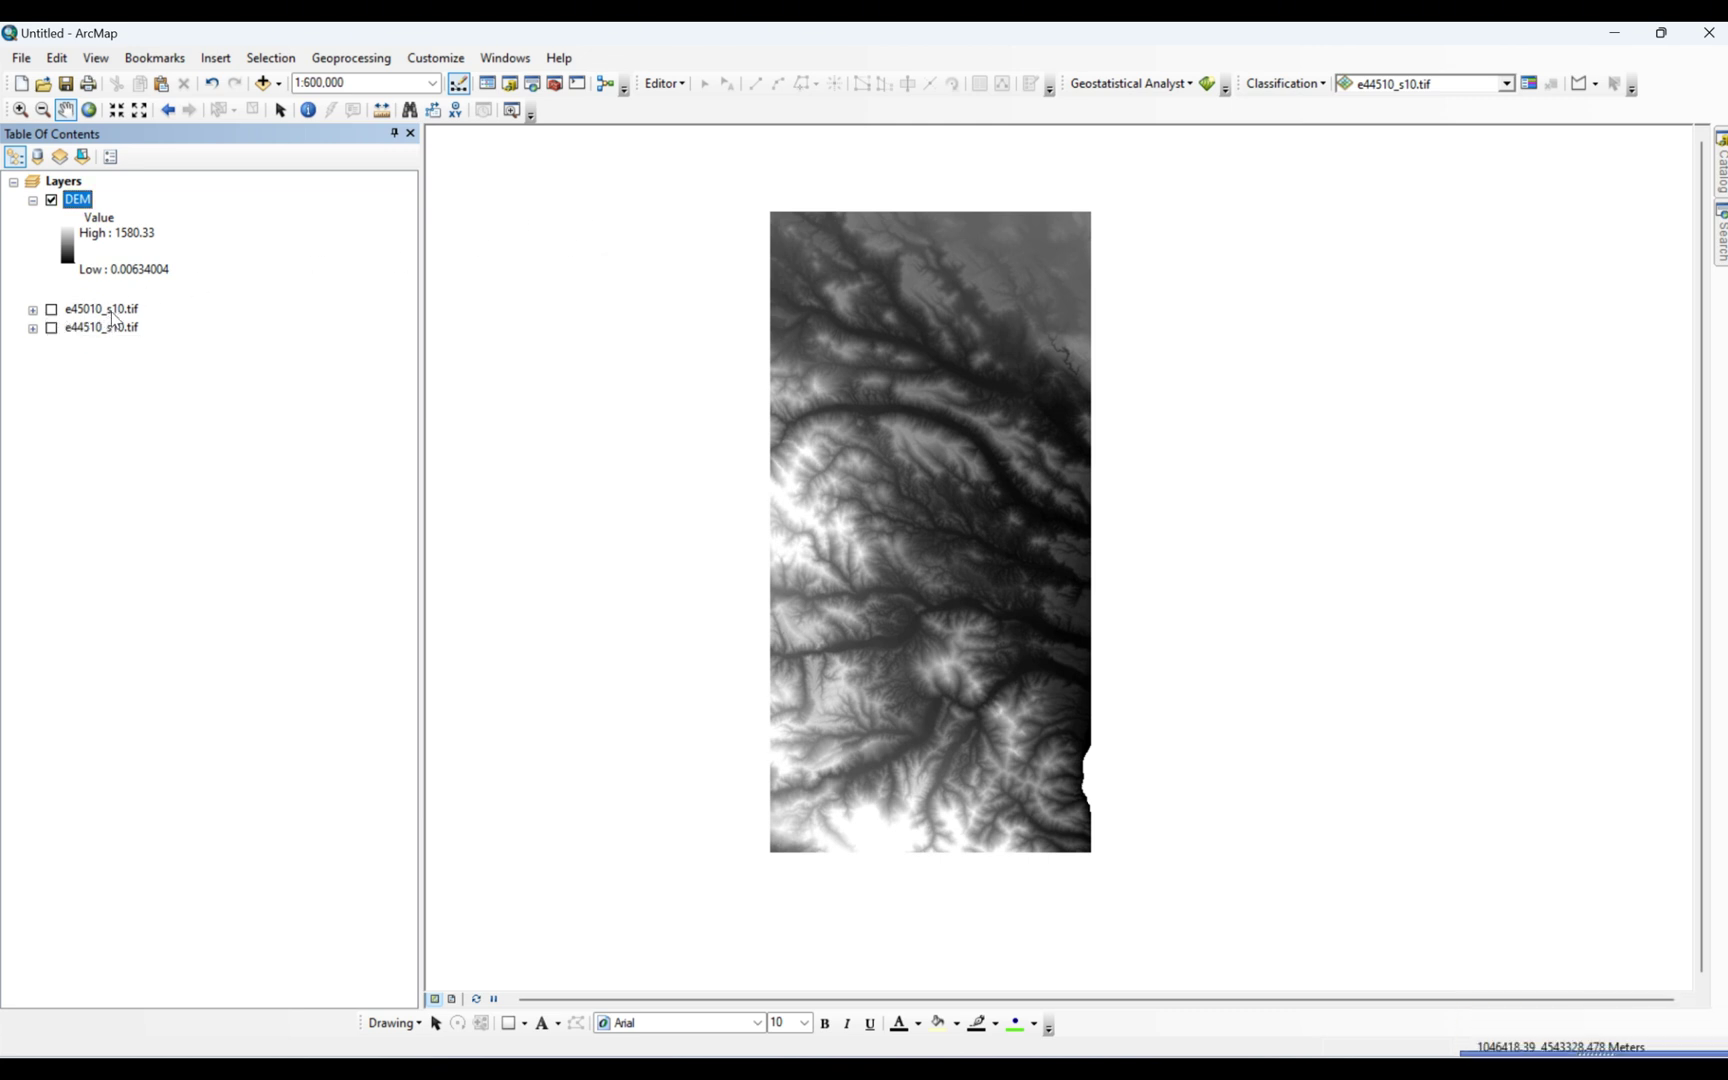
Change the DEM layer's symbology to the Classified renderer, computing the histogram it requires.
{"action": "left_click", "coordinate": [910, 316]}
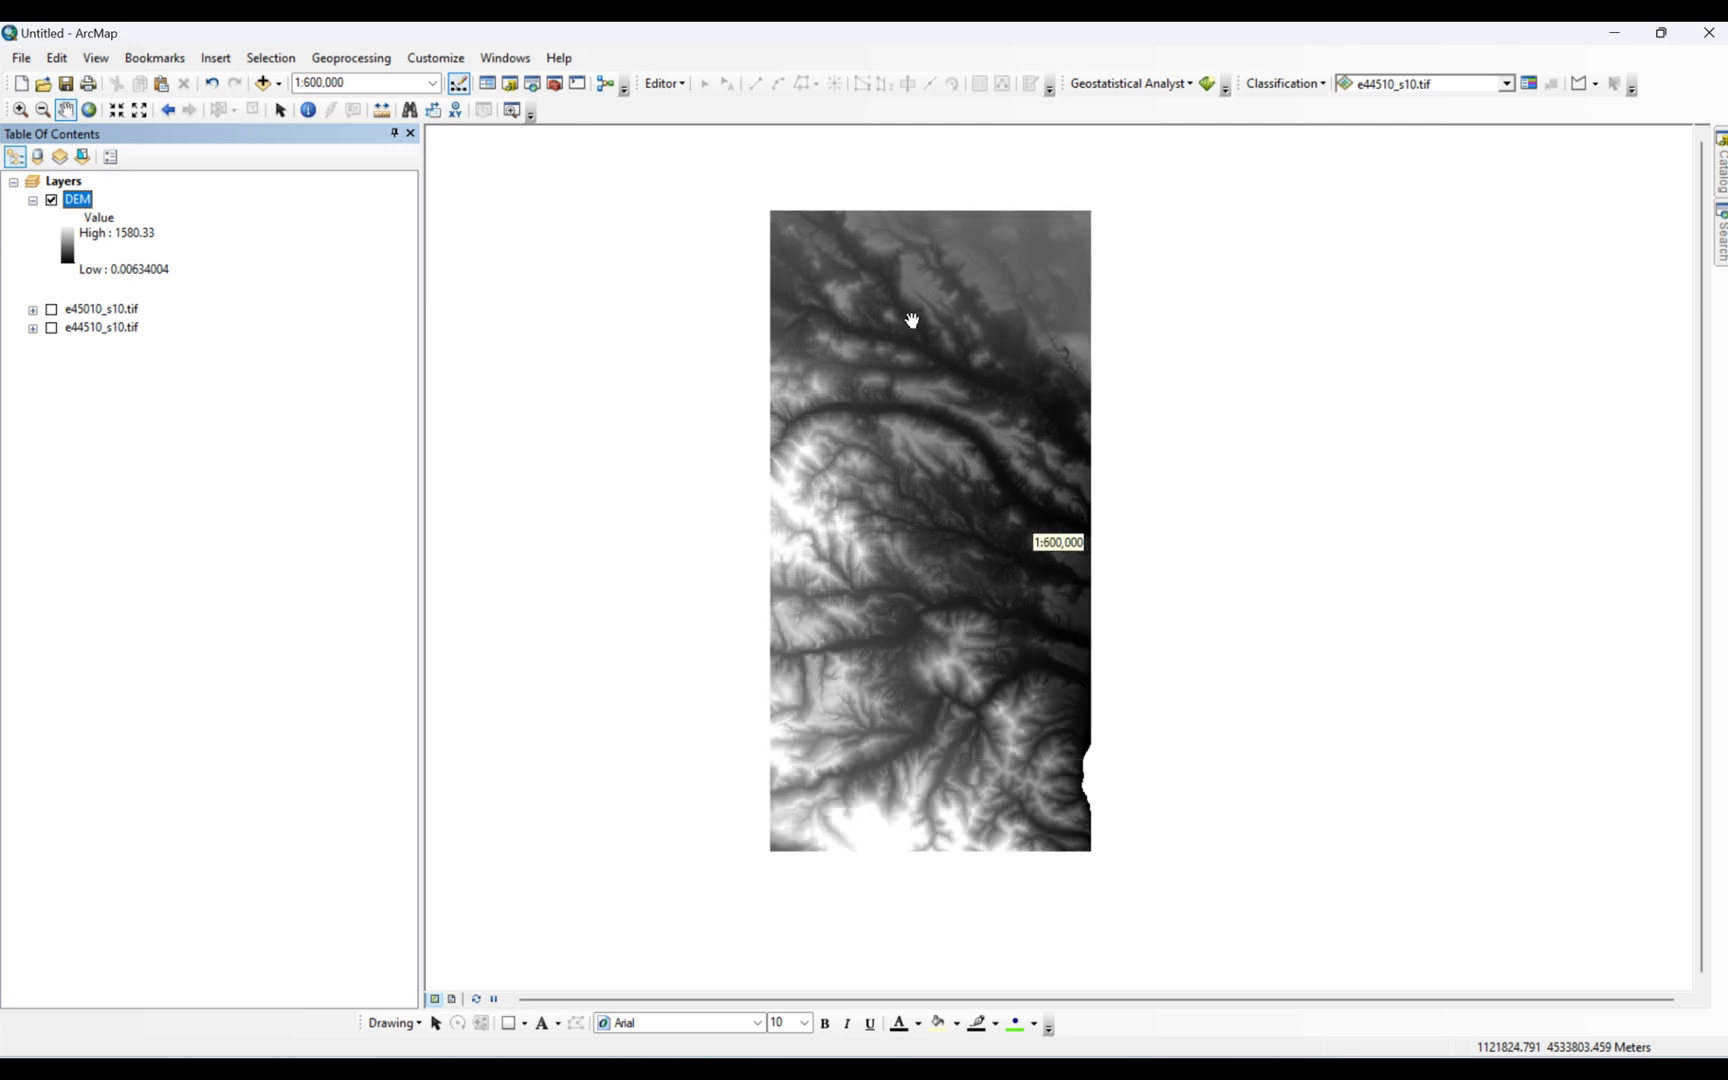
{"action": "mouse_move", "coordinate": [895, 359]}
{"action": "left_mouse_down"}
{"action": "mouse_move", "coordinate": [949, 367]}
{"action": "mouse_move", "coordinate": [926, 374]}
{"action": "left_mouse_up"}
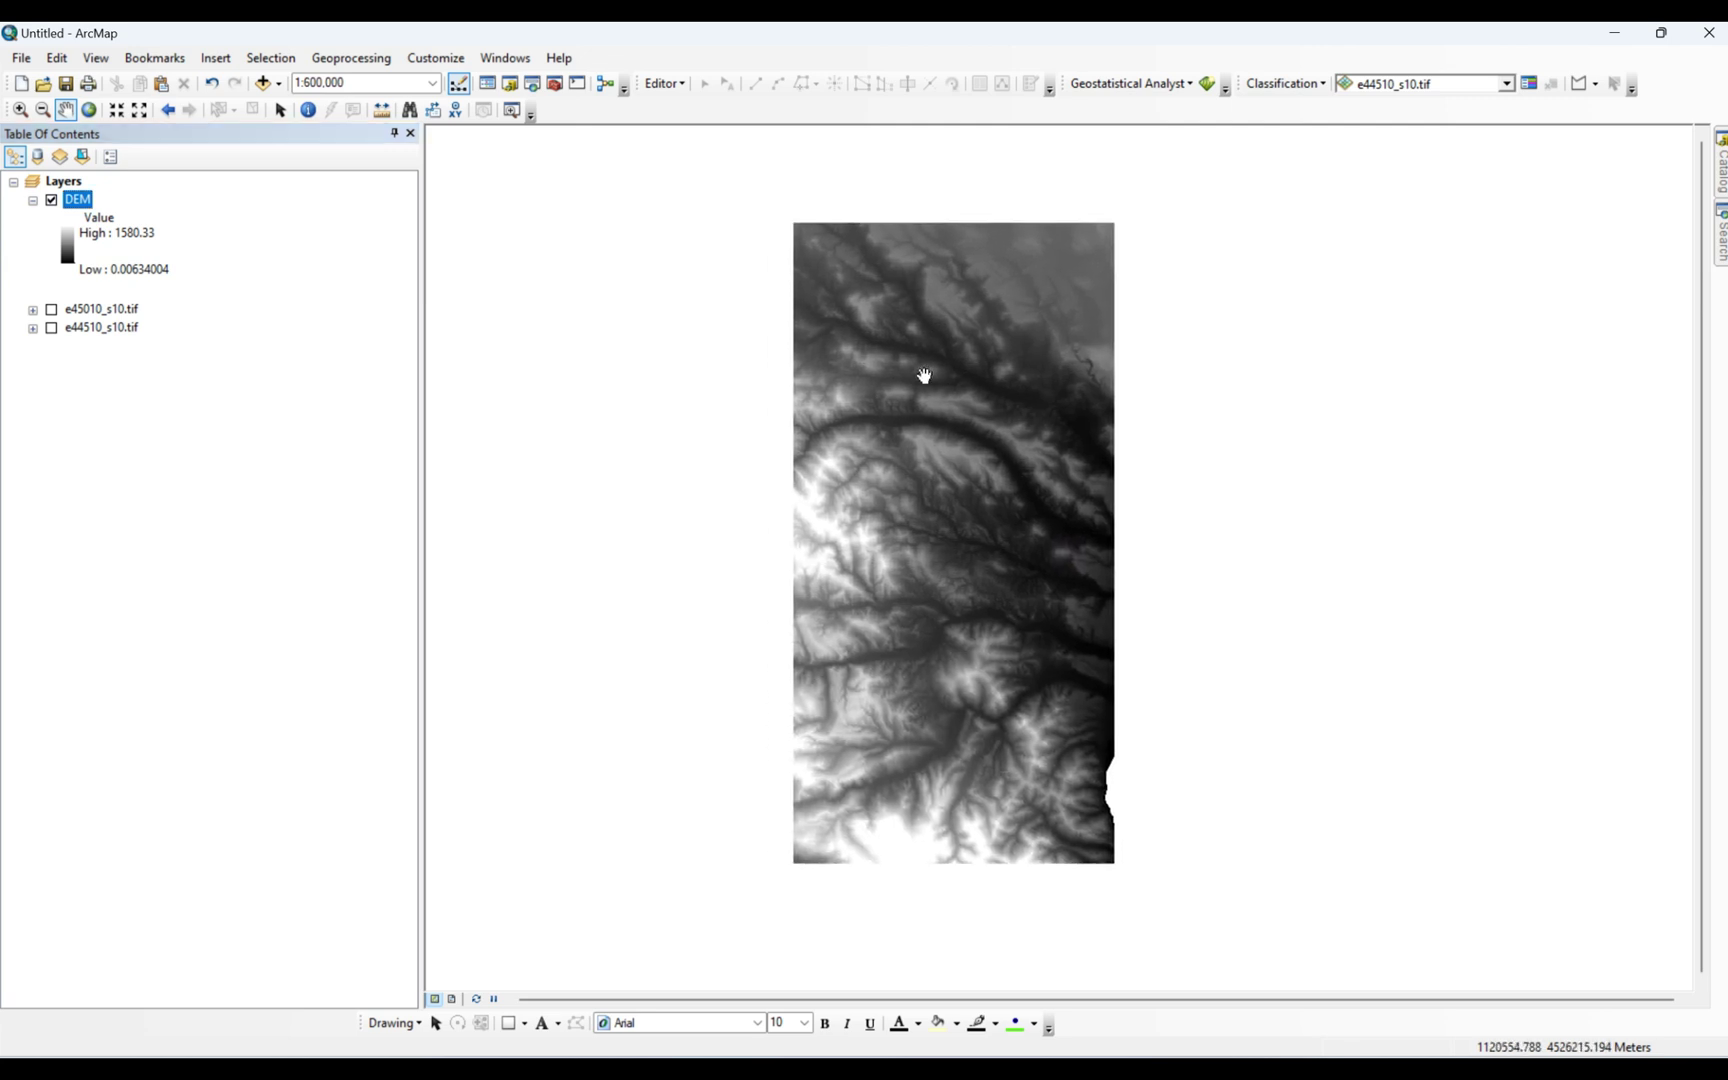
{"action": "scroll", "coordinate": [925, 376], "scroll_direction": "down", "scroll_amount": 1}
{"action": "right_click", "coordinate": [86, 205]}
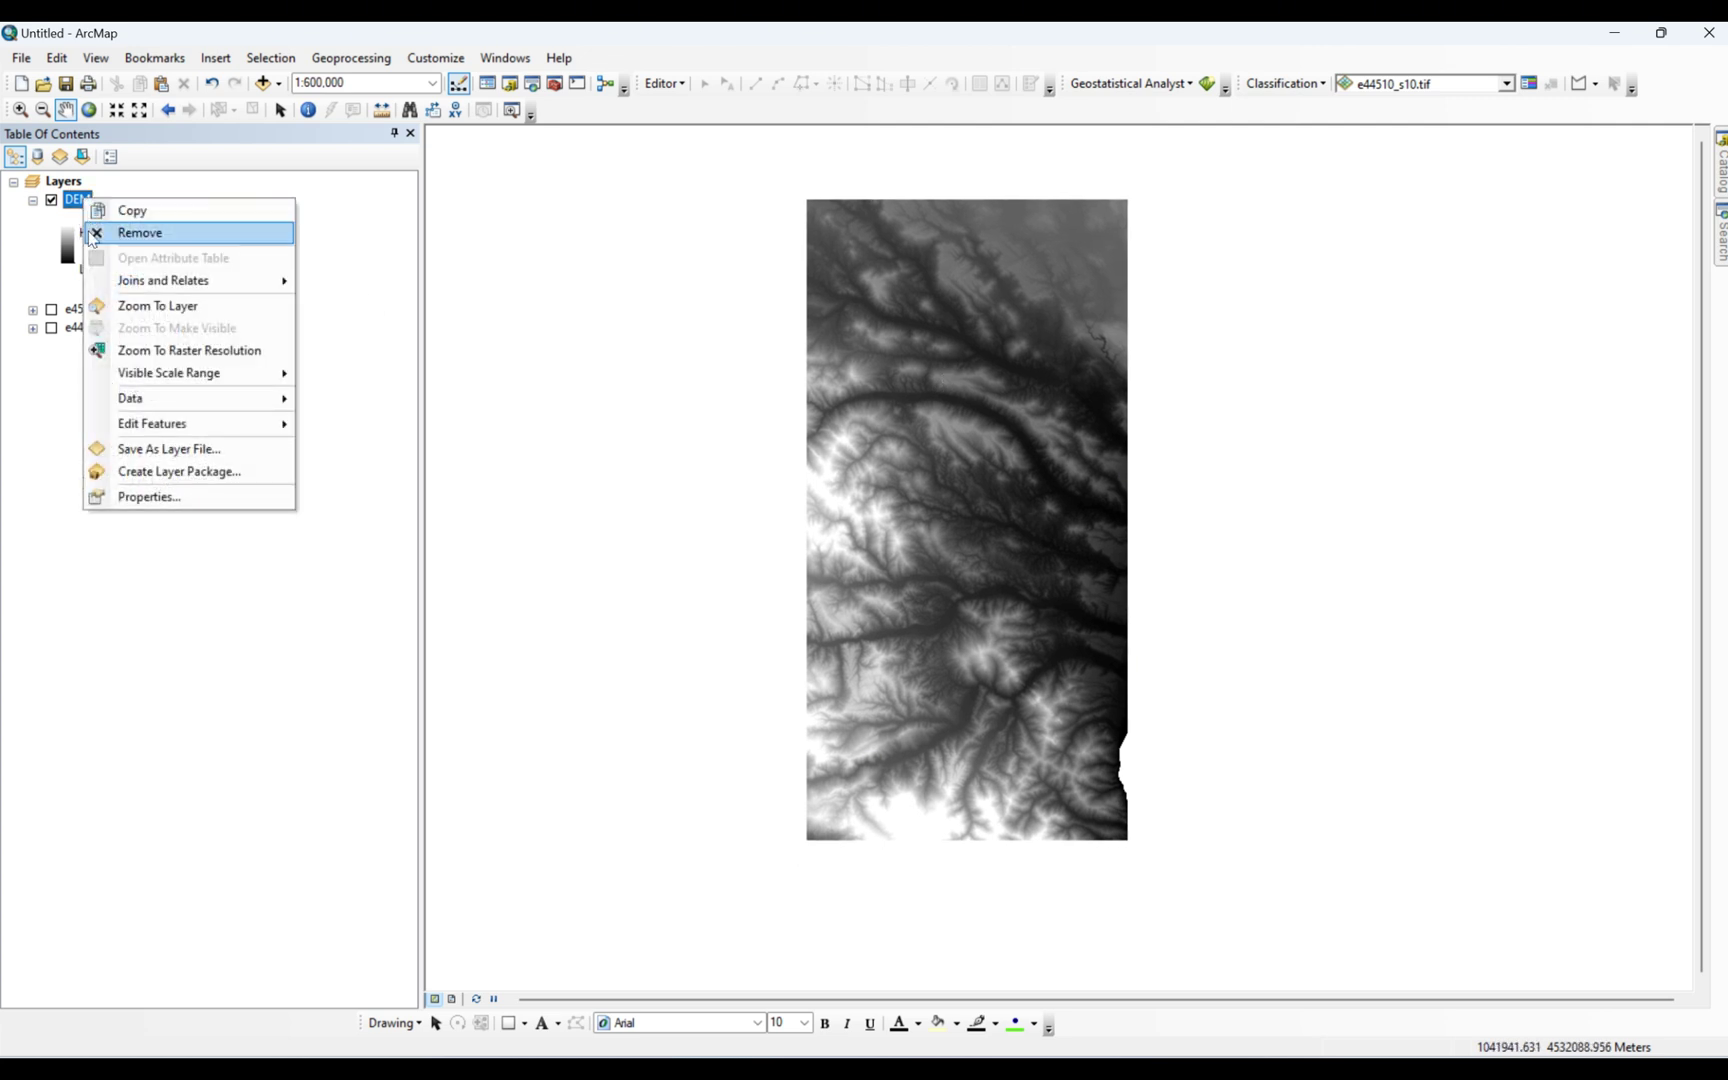
{"action": "left_click", "coordinate": [148, 497]}
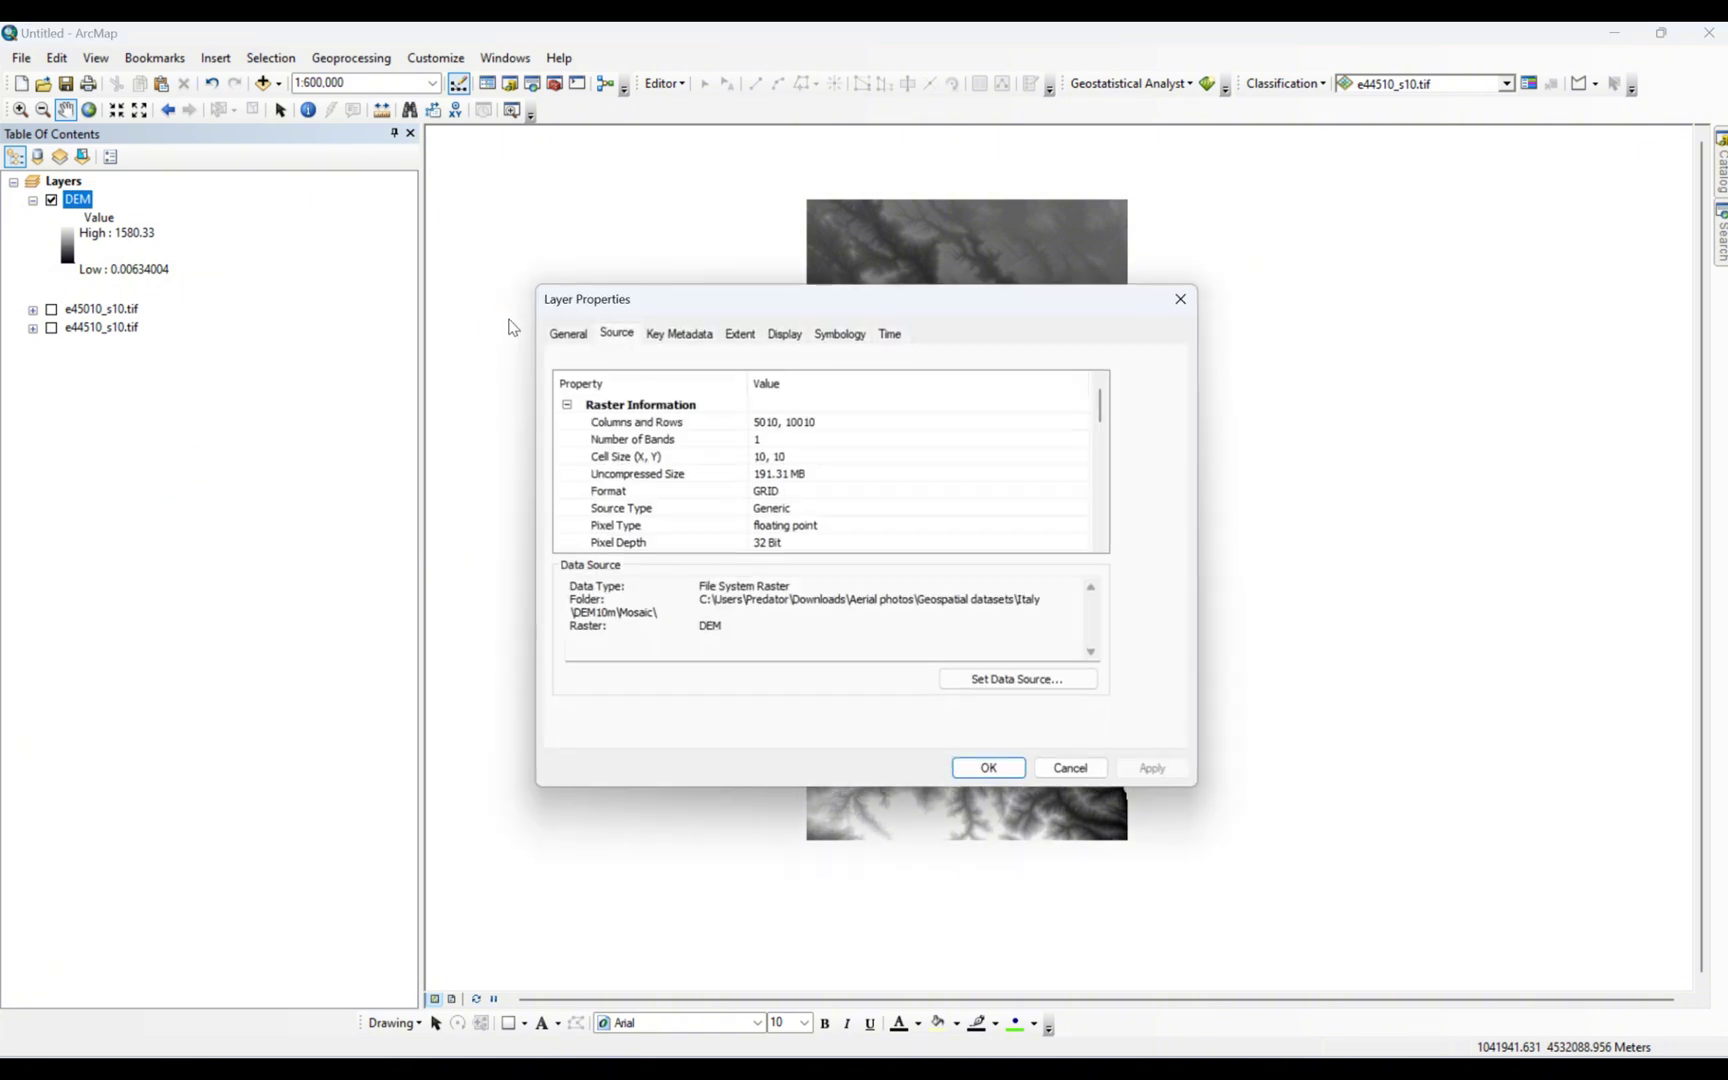
{"action": "left_click", "coordinate": [838, 340]}
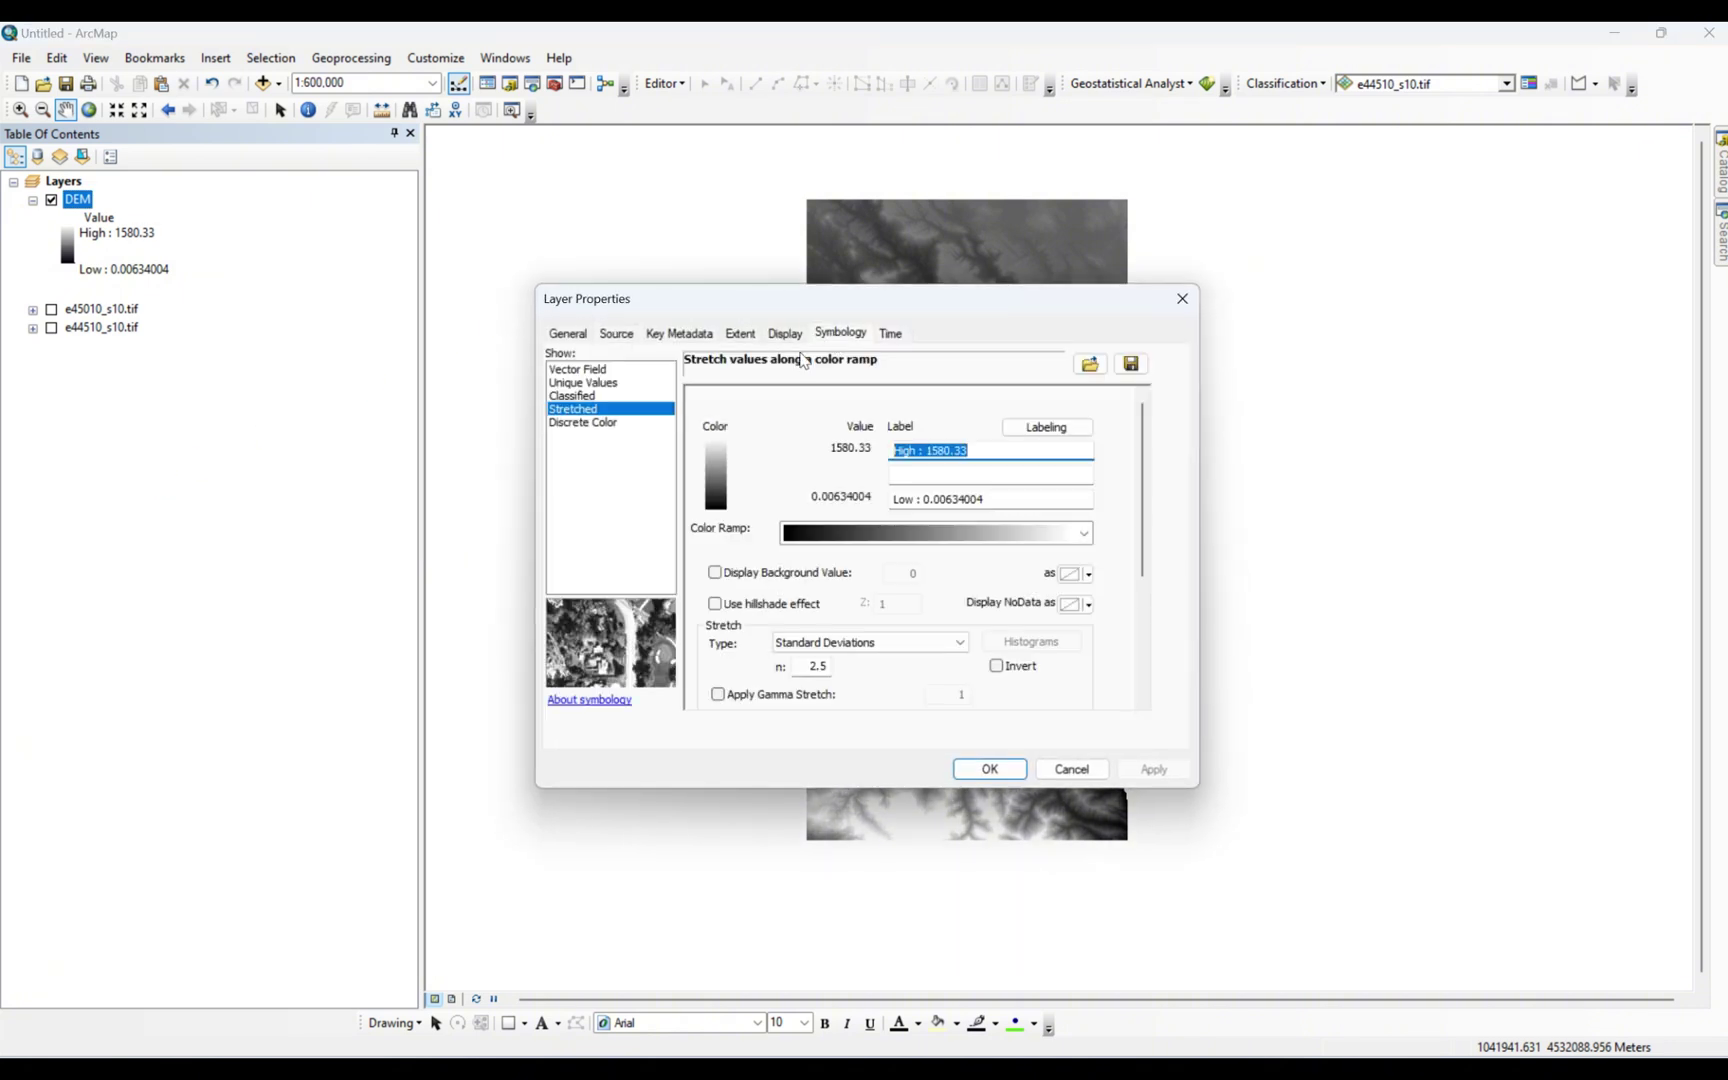
{"action": "left_click", "coordinate": [585, 397]}
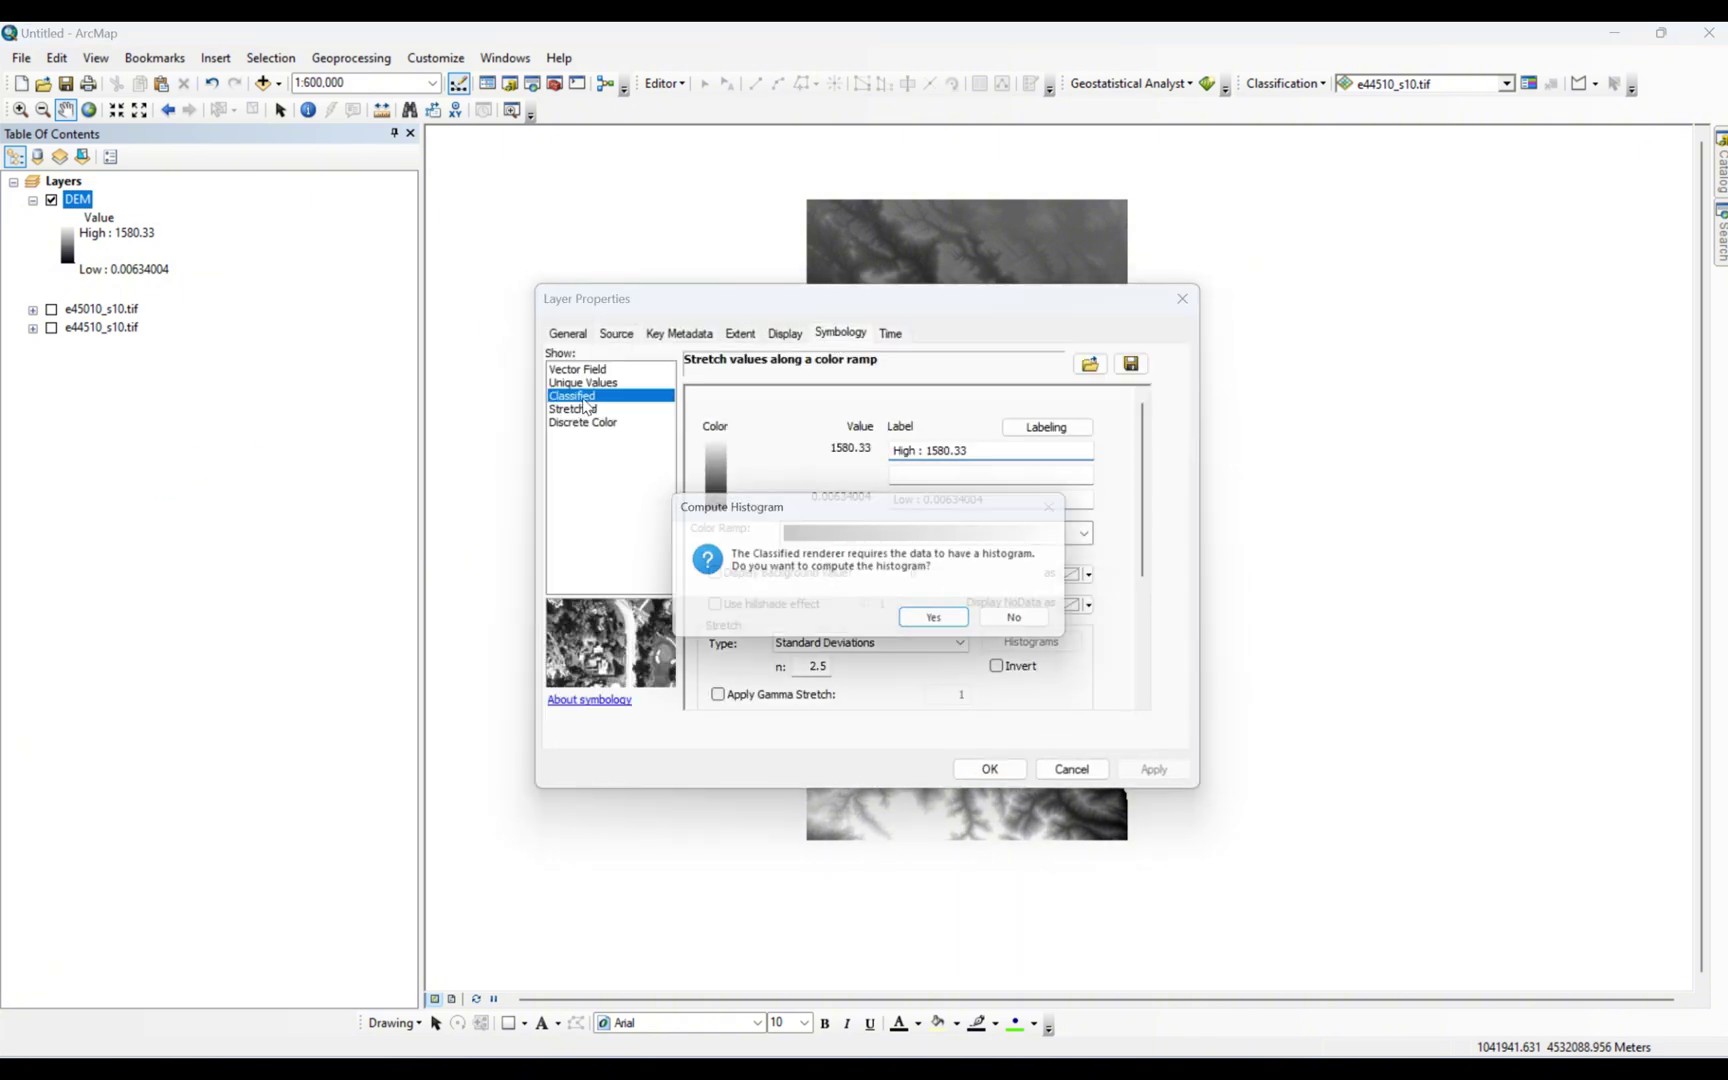
{"action": "left_click", "coordinate": [930, 616]}
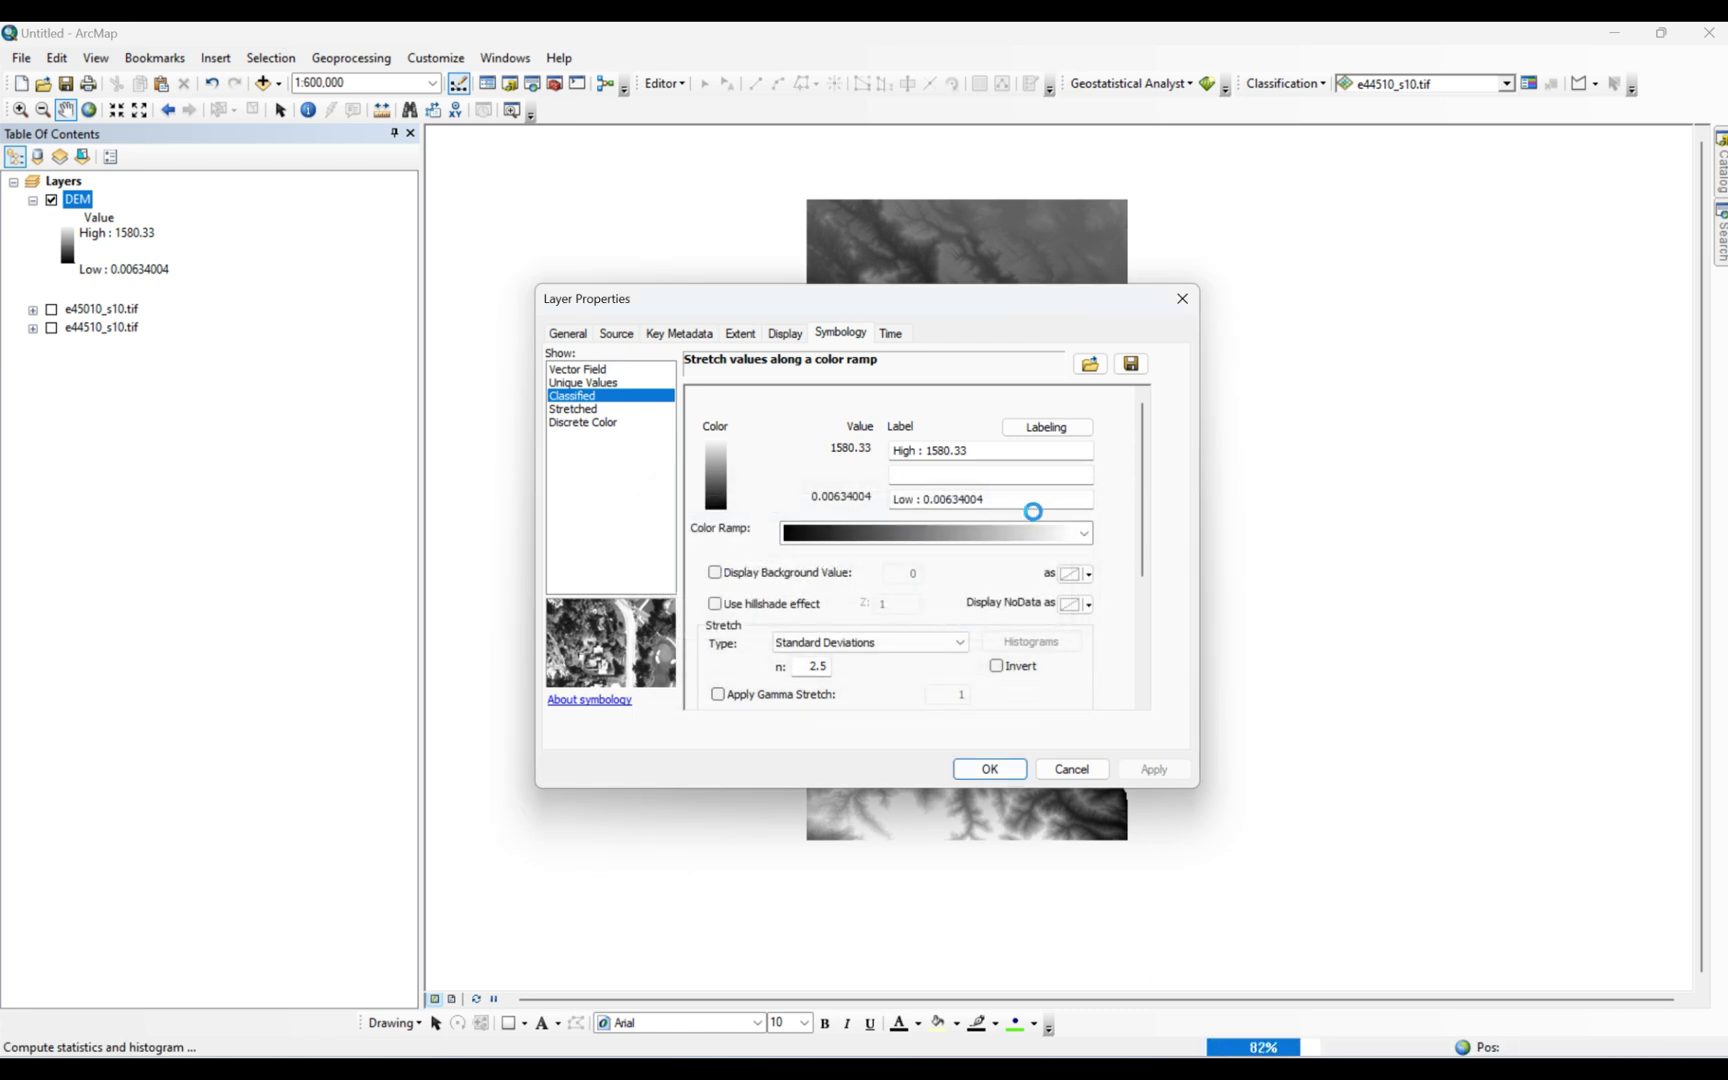
Apply the elevation color ramp running from light cyan through green, yellow, red and brown to white to the DEM classes.
{"action": "left_click", "coordinate": [1137, 499]}
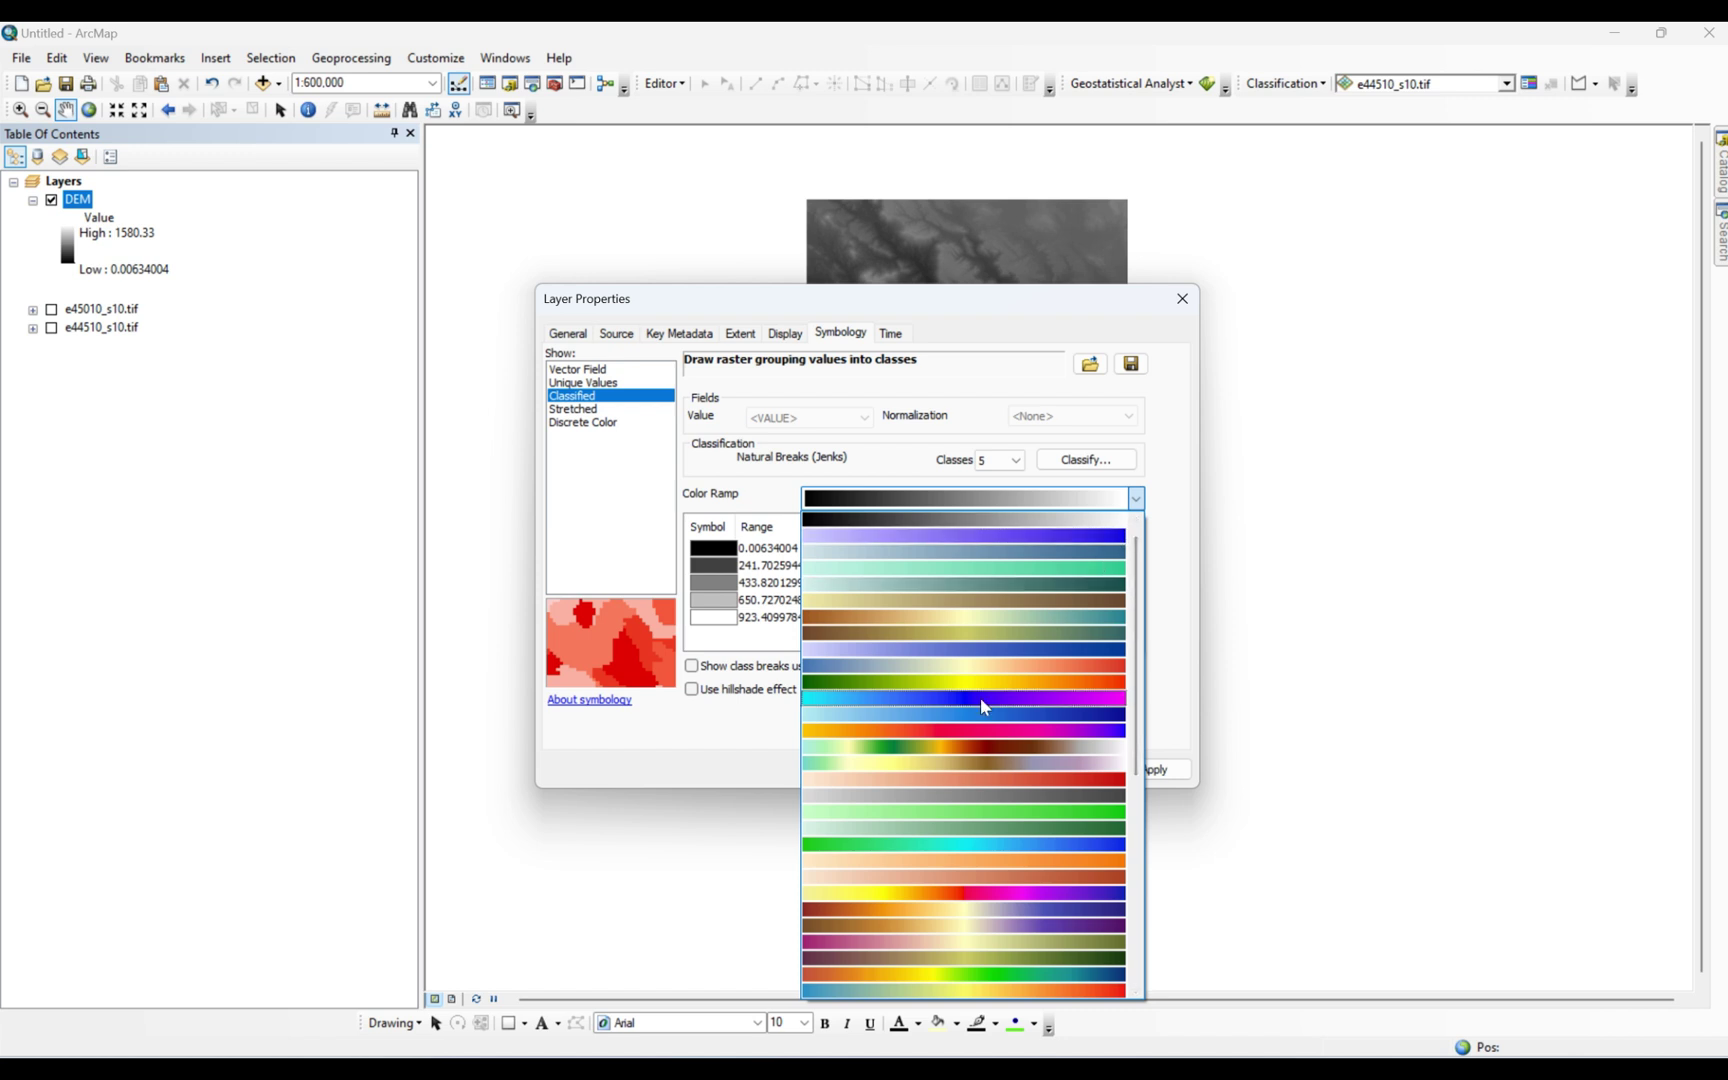
{"action": "left_click", "coordinate": [945, 745]}
{"action": "left_click", "coordinate": [1150, 770]}
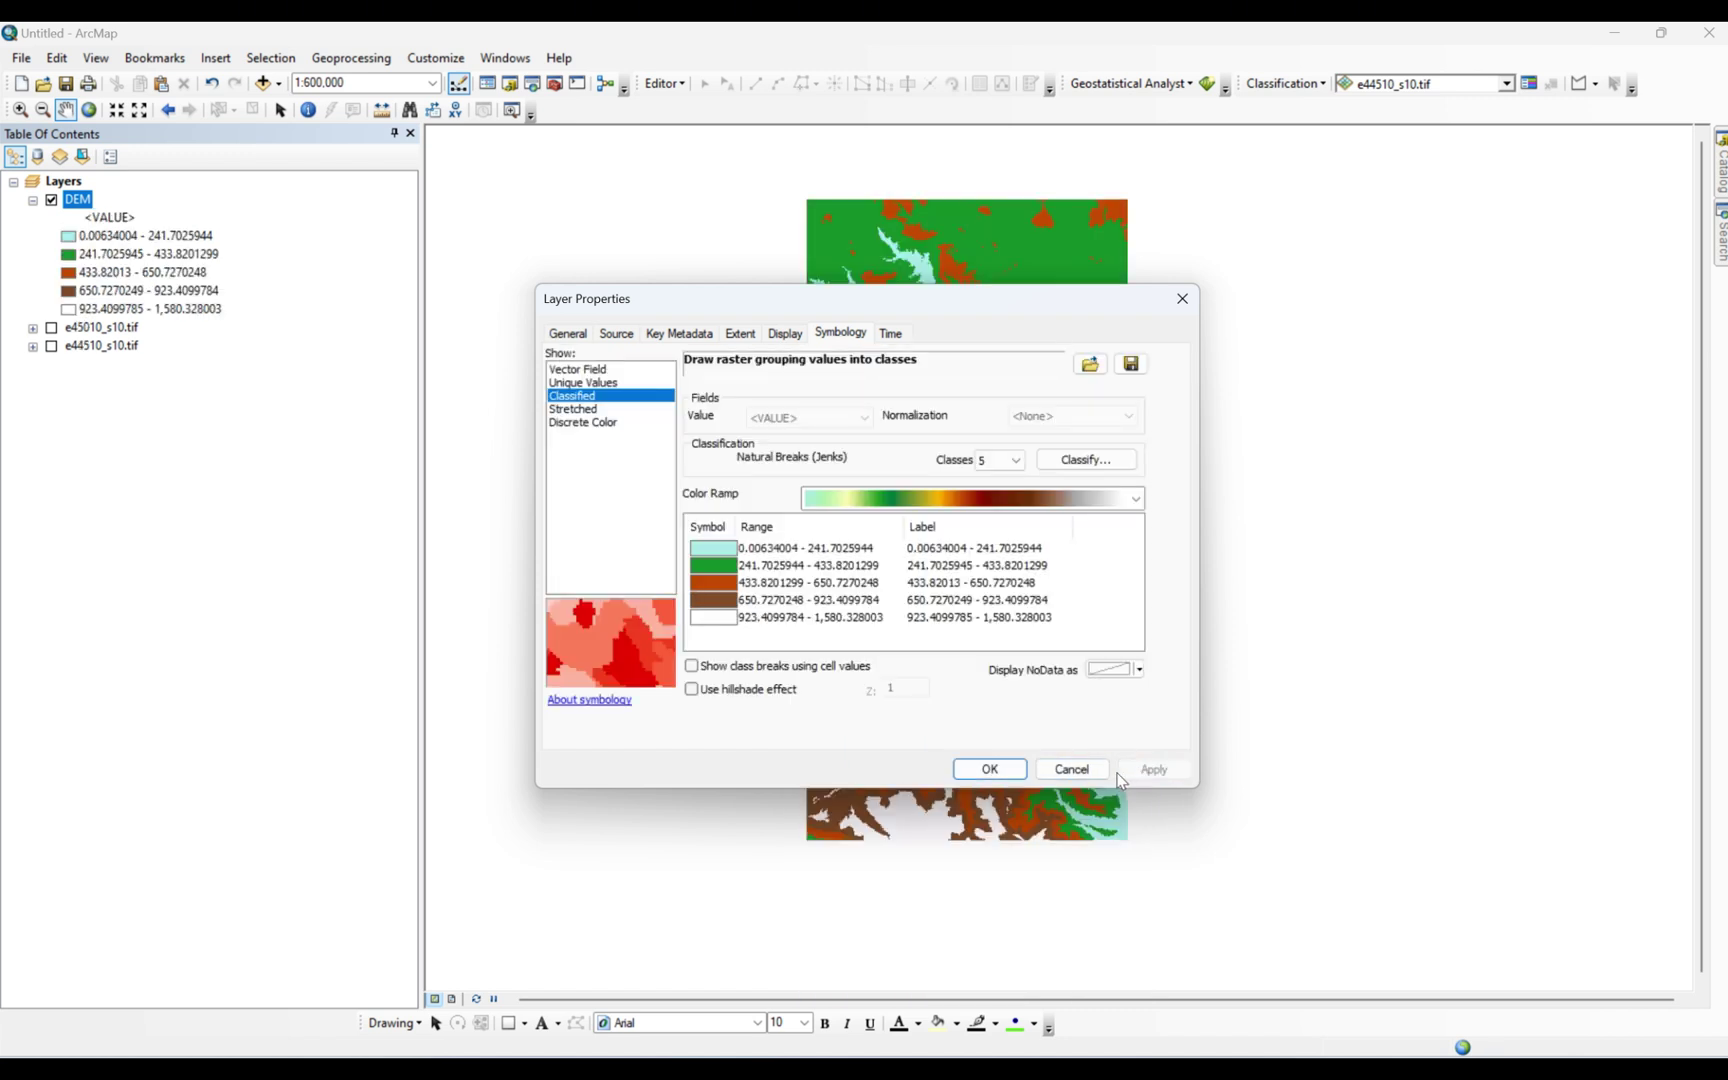
Enable the hillshade effect for the DEM layer with a Z factor of 5 and close the layer properties.
{"action": "left_click", "coordinate": [763, 690]}
{"action": "left_click", "coordinate": [1153, 769]}
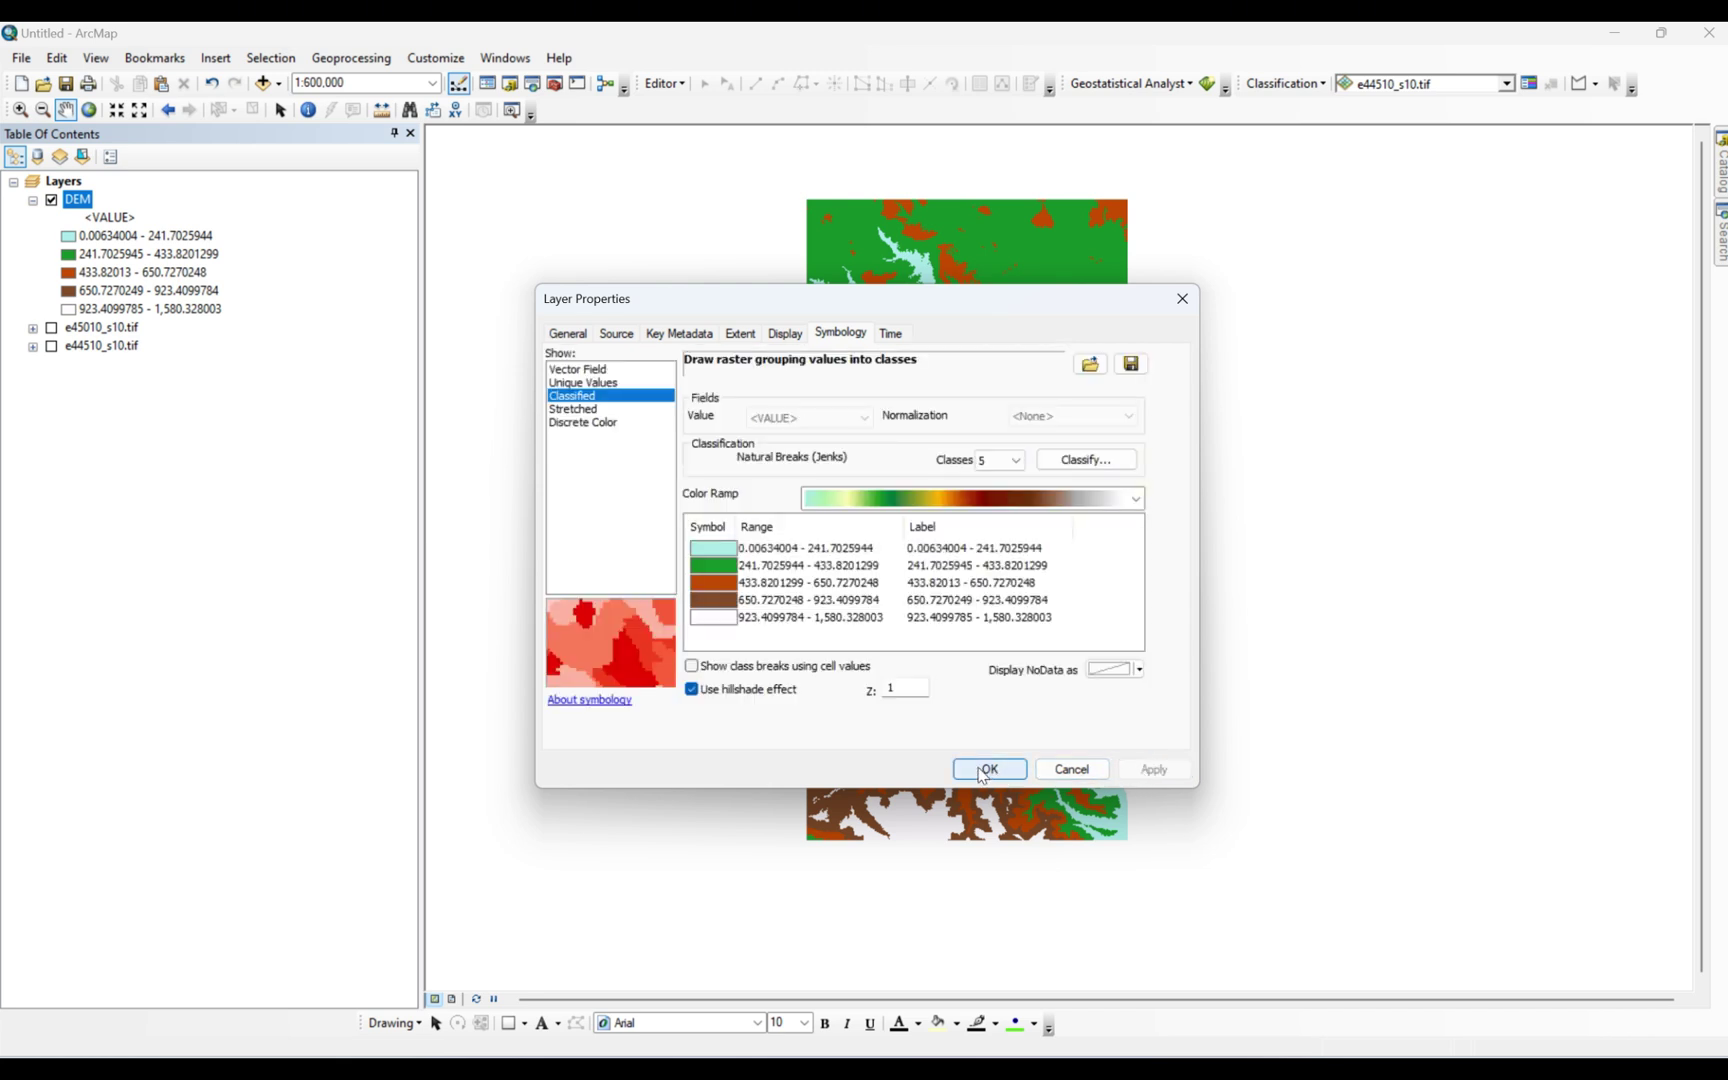
{"action": "double_click", "coordinate": [918, 688]}
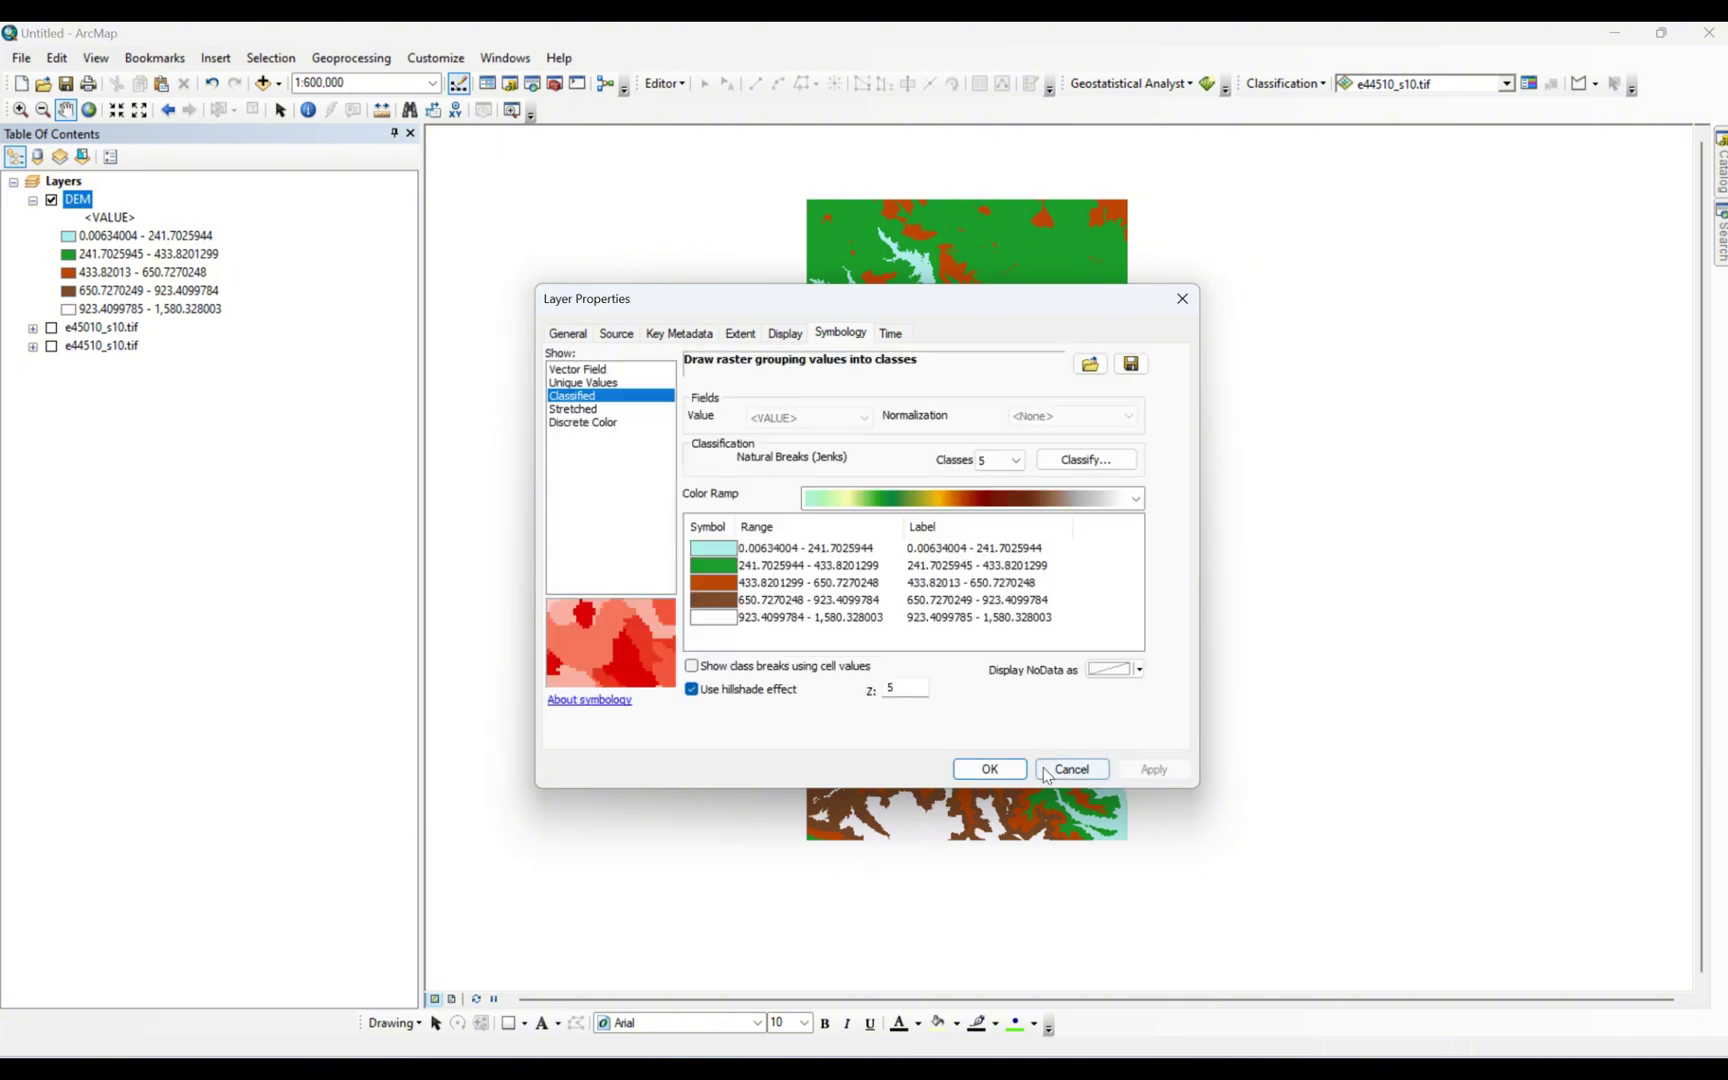
{"action": "left_click", "coordinate": [1010, 771]}
{"action": "left_click_drag", "start_coordinate": [1042, 588], "coordinate": [970, 576]}
{"action": "scroll", "coordinate": [970, 575], "scroll_direction": "up", "scroll_amount": 1}
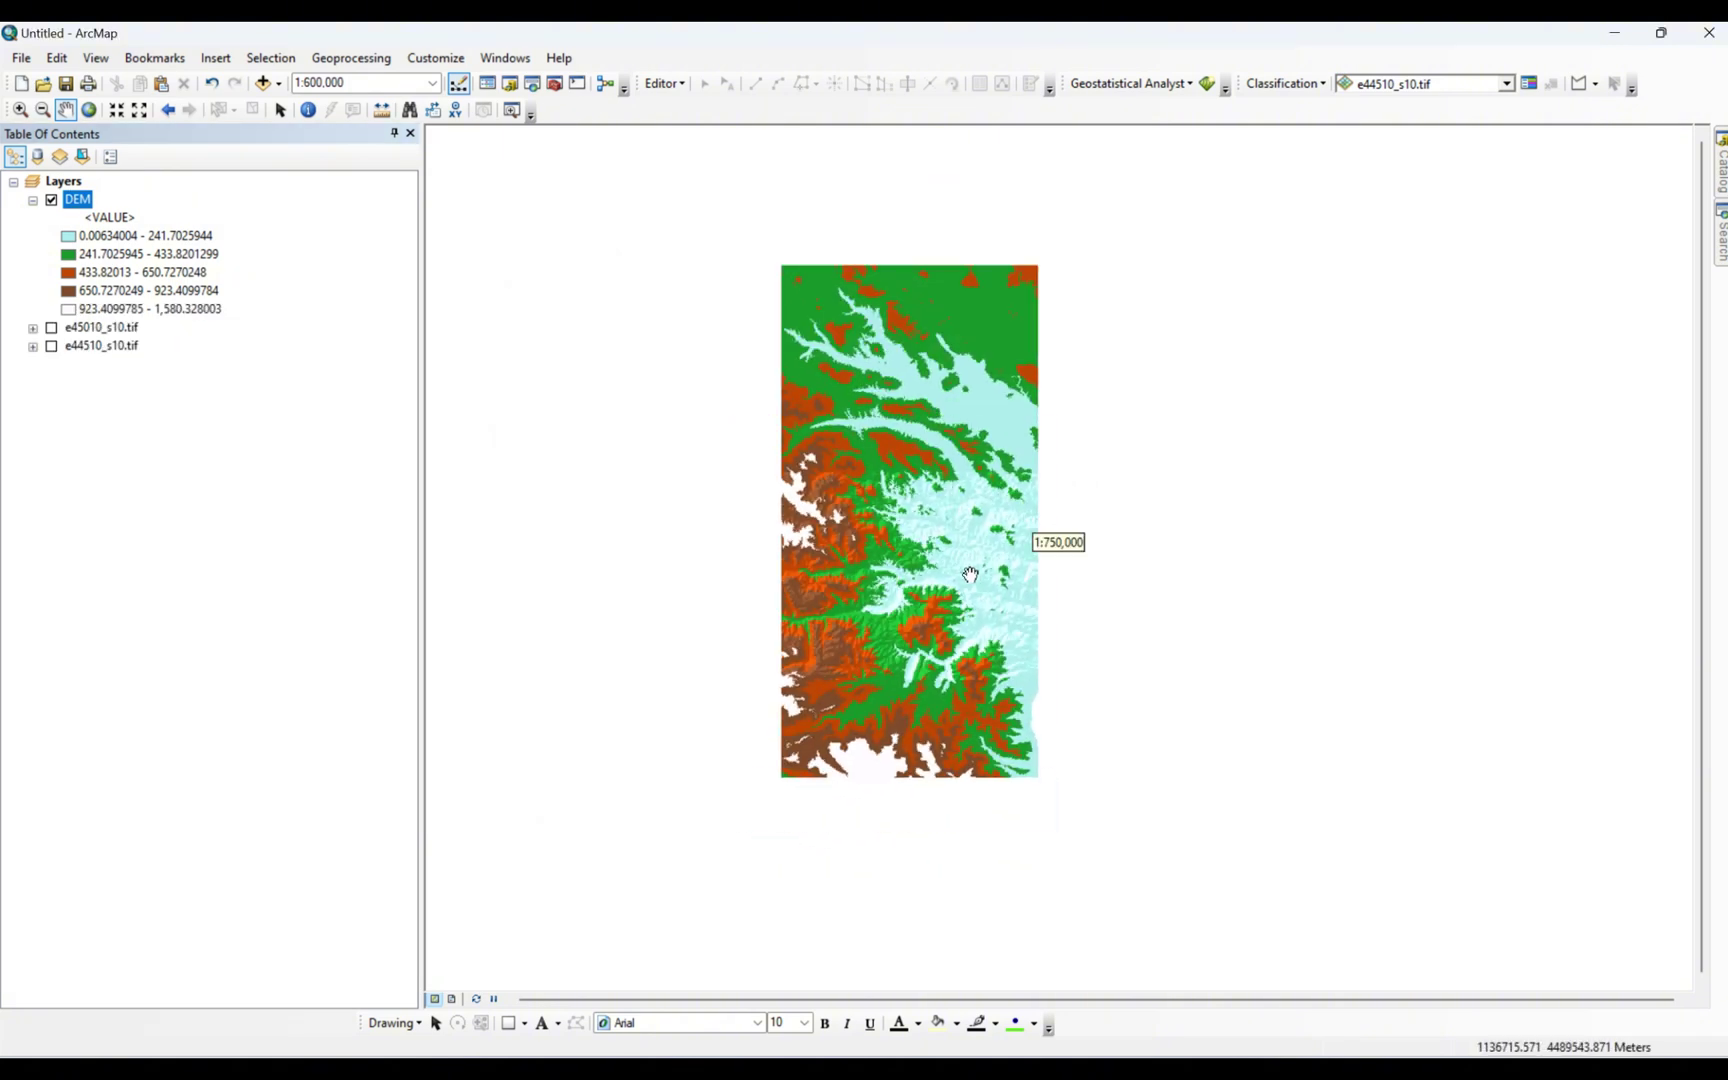
{"action": "scroll", "coordinate": [970, 575], "scroll_direction": "down", "scroll_amount": 1}
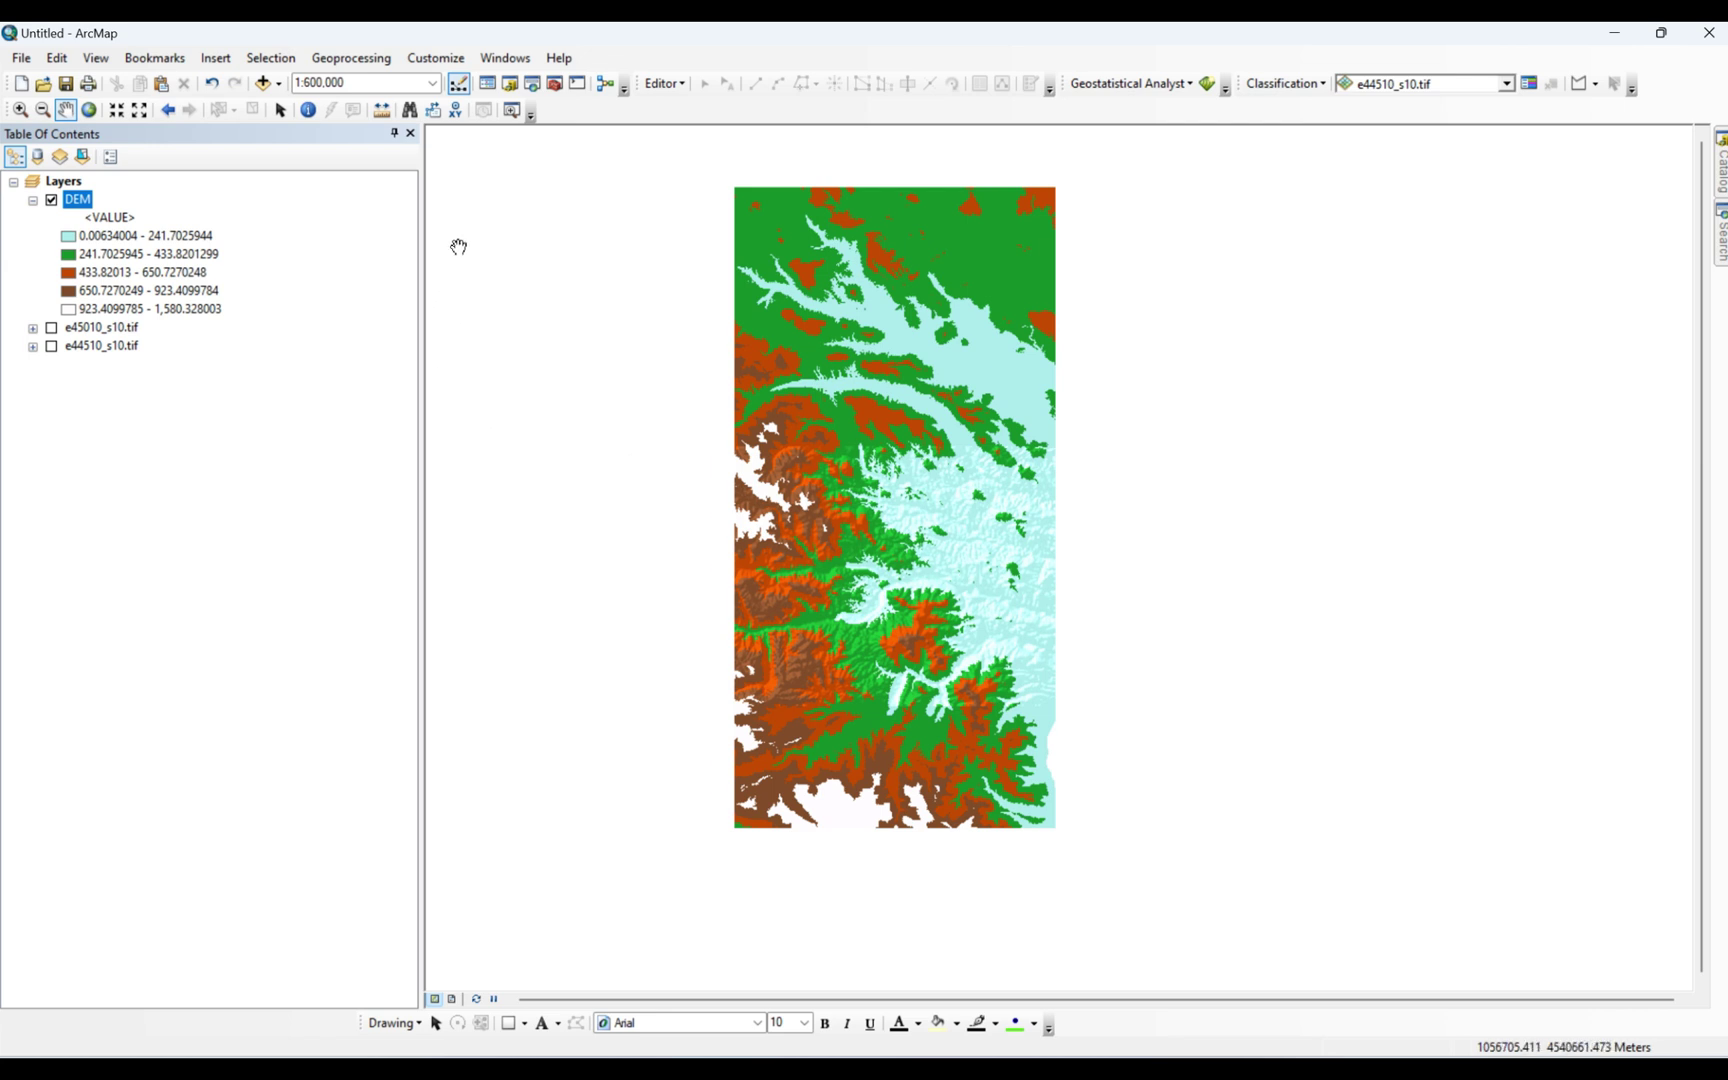
{"action": "left_click_drag", "start_coordinate": [835, 264], "coordinate": [893, 292]}
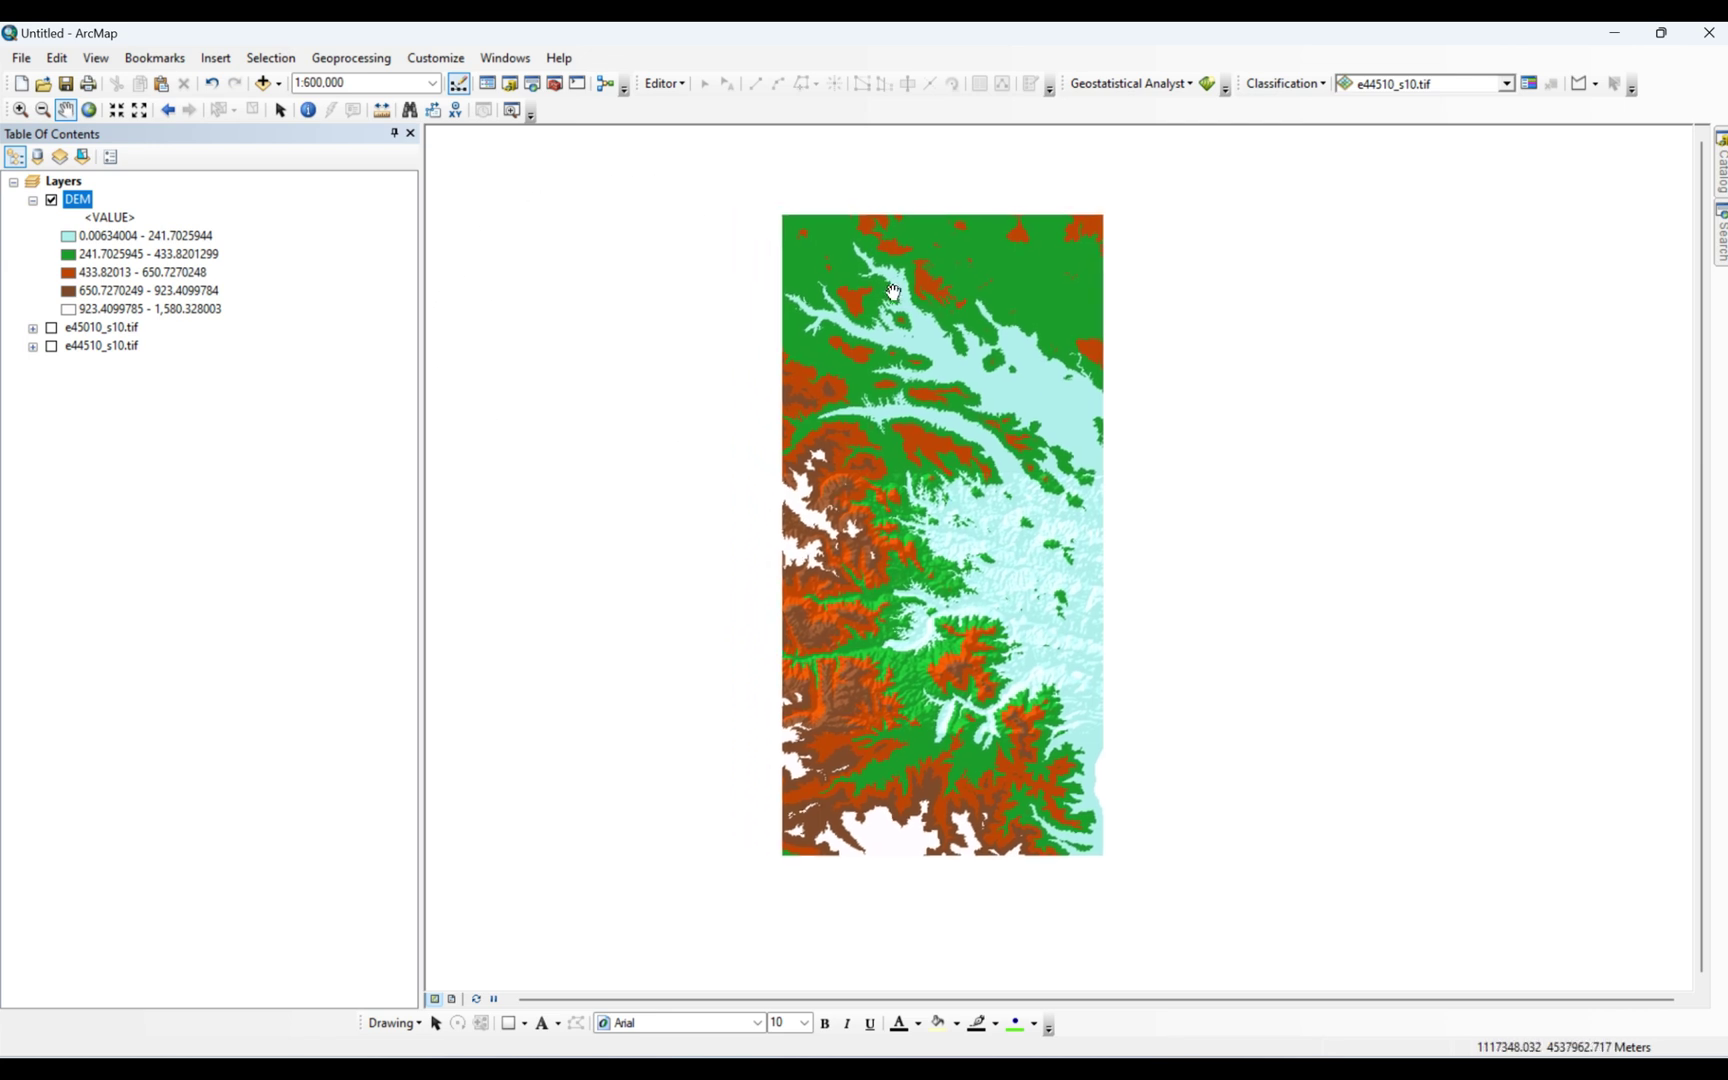